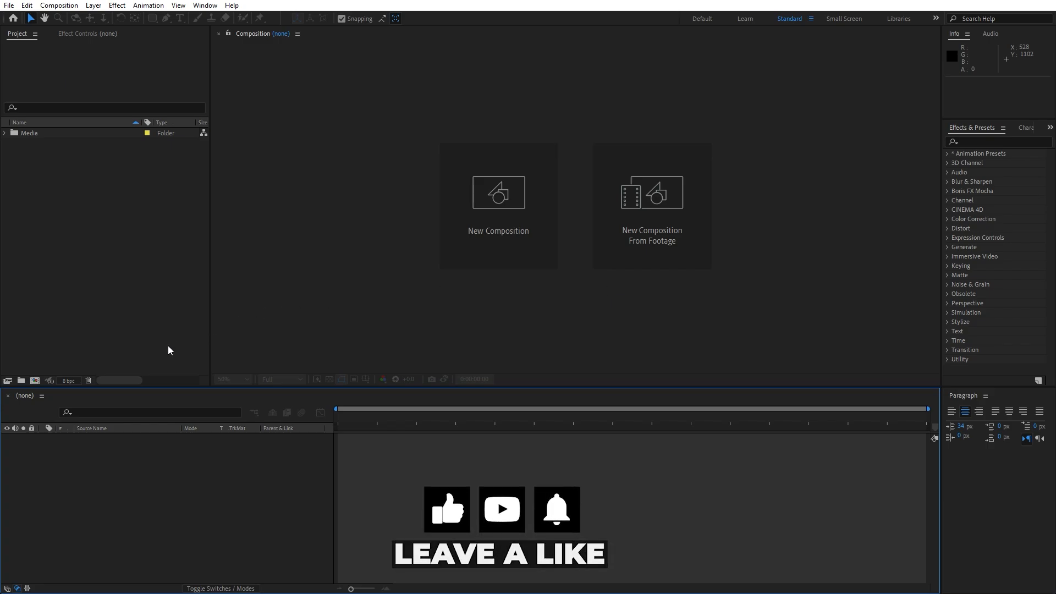
Create a new composition named Final with a duration of 0:01:00:00
click(35, 381)
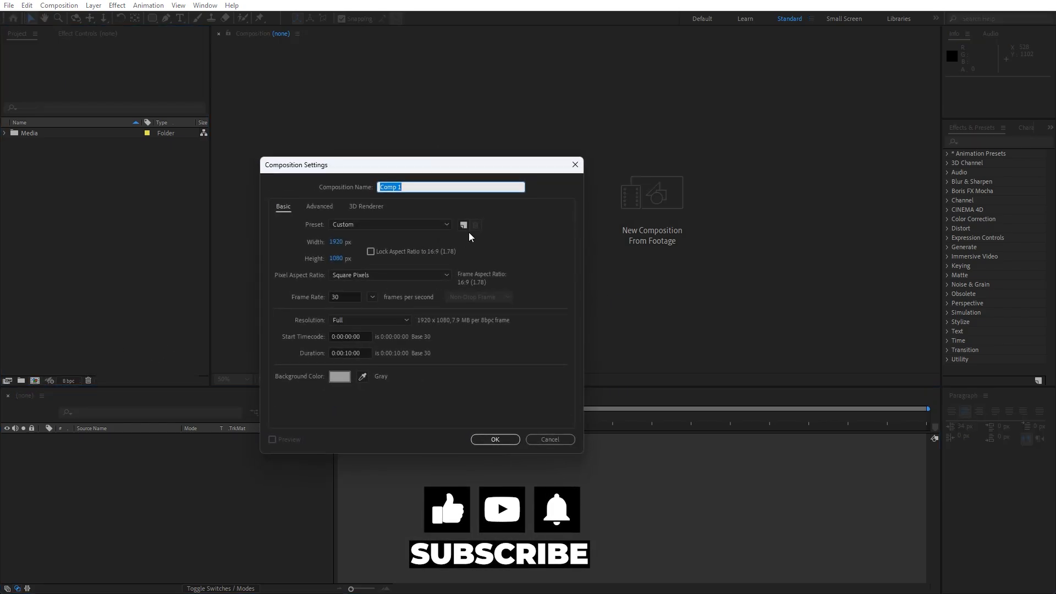
text(Final)
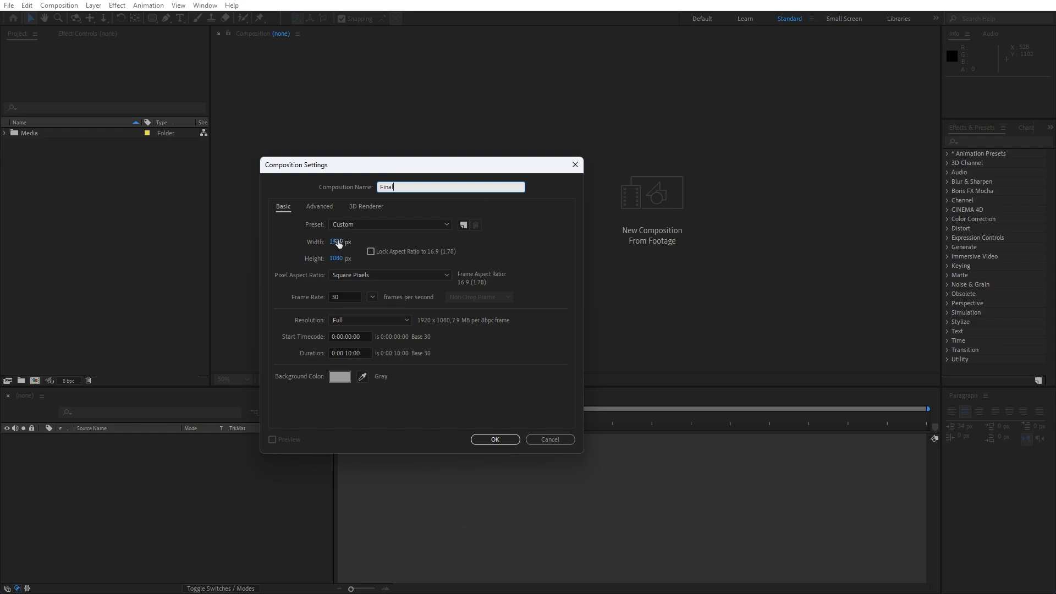
click(345, 354)
key(BackSpace)
text(1:00)
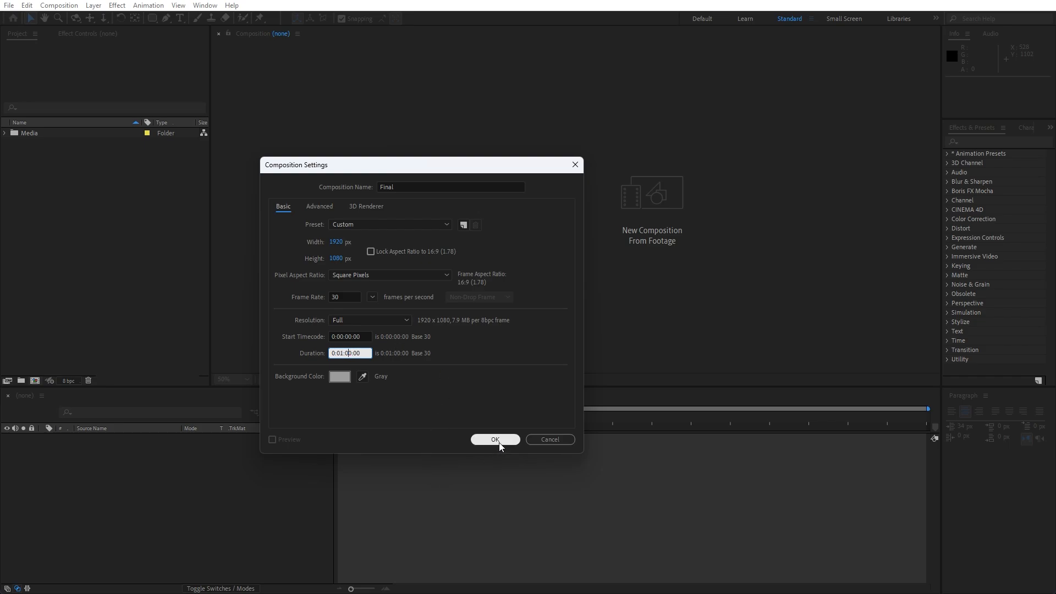
click(496, 440)
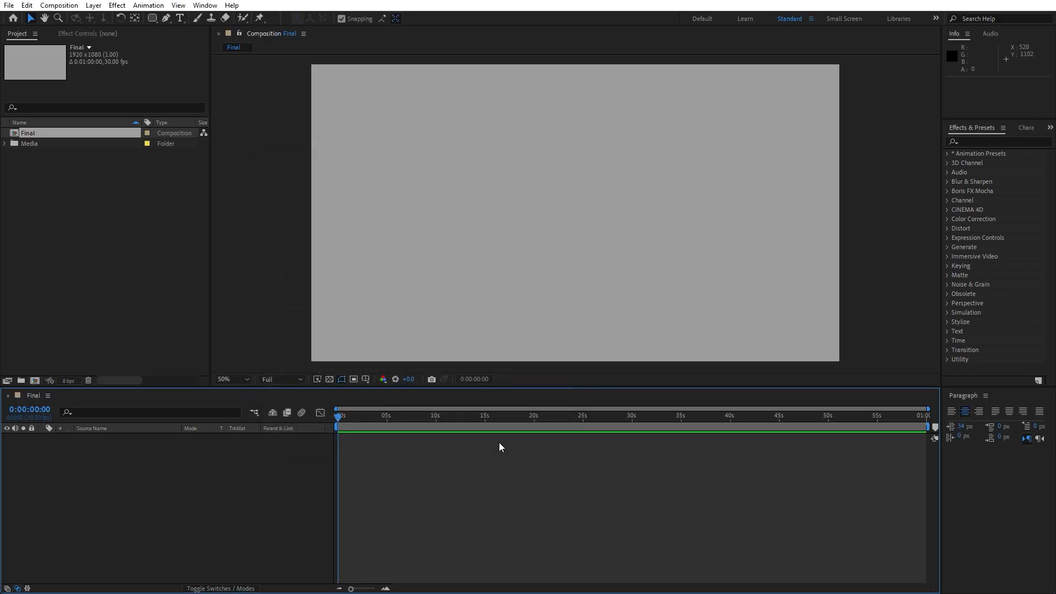
Create a second composition named Media 01 with a duration of 0:00:10:00
click(35, 380)
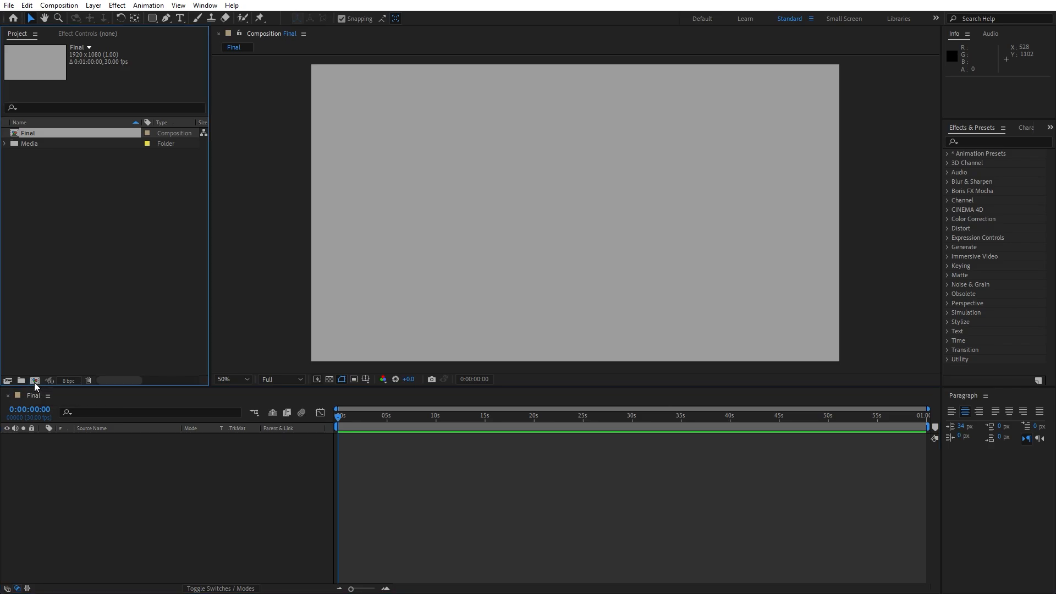
text(Media 01)
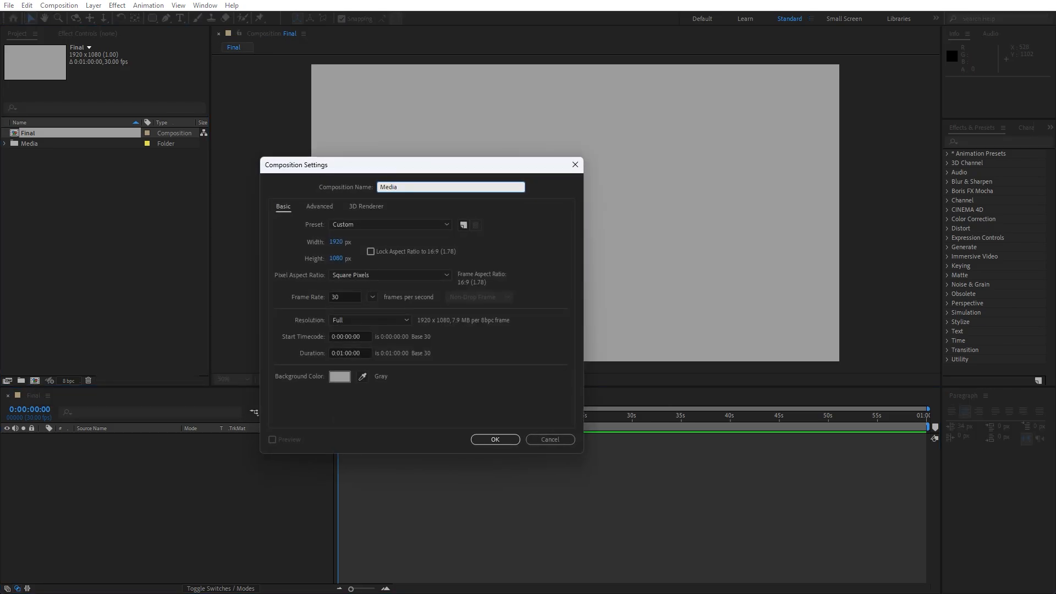
click(342, 354)
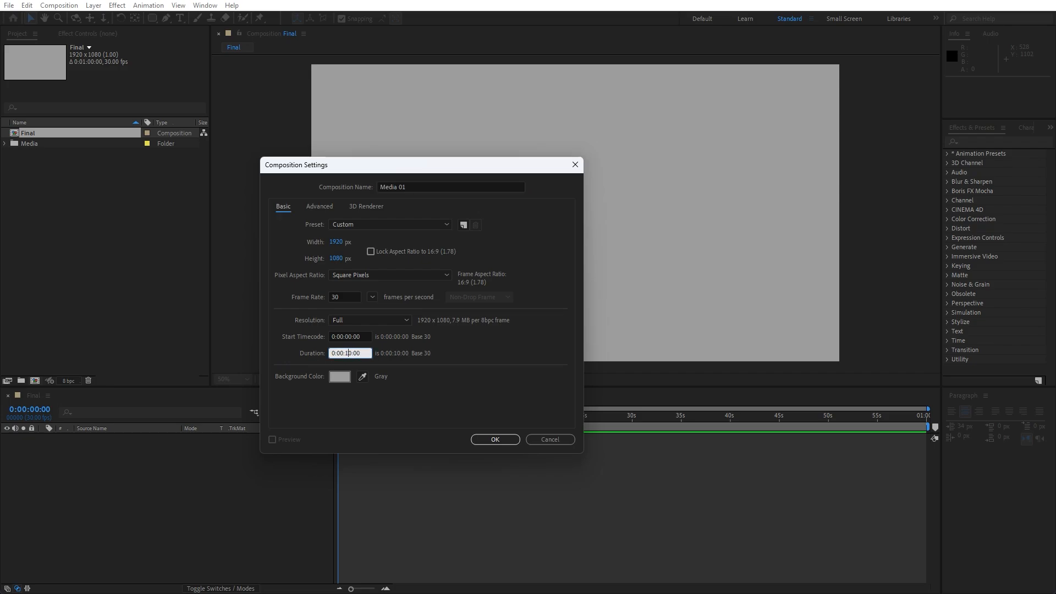
click(502, 439)
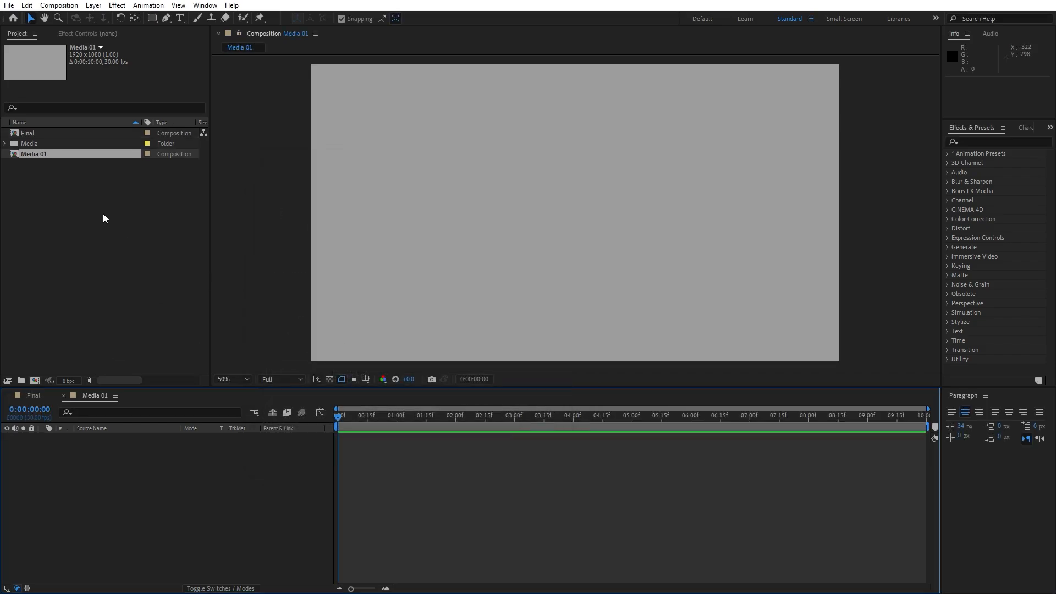
Add the Media 01 clip from the Media folder to the Media 01 composition
click(4, 143)
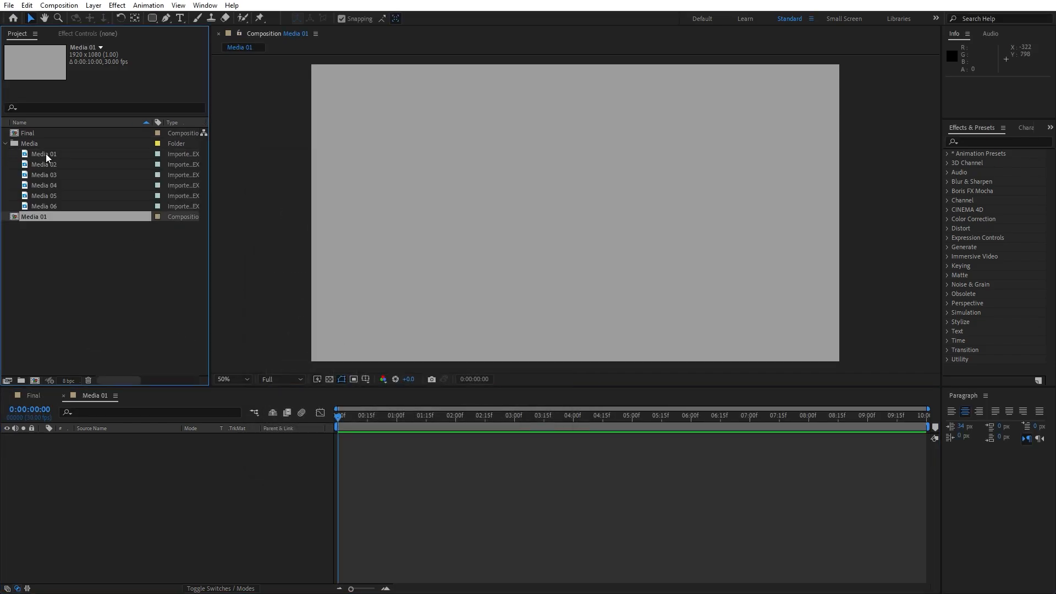
drag(45, 154, 157, 482)
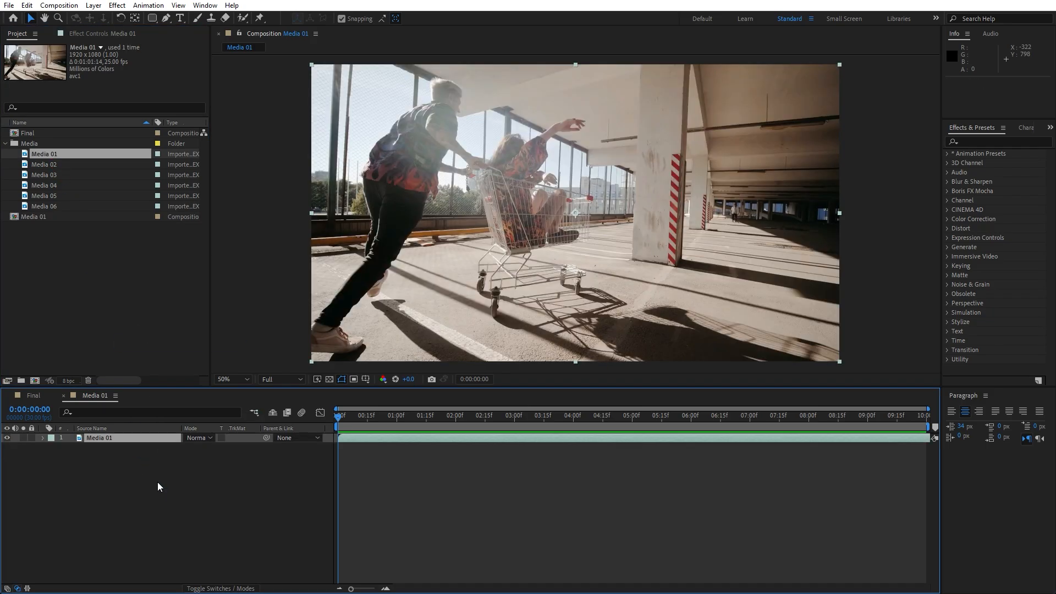
click(252, 479)
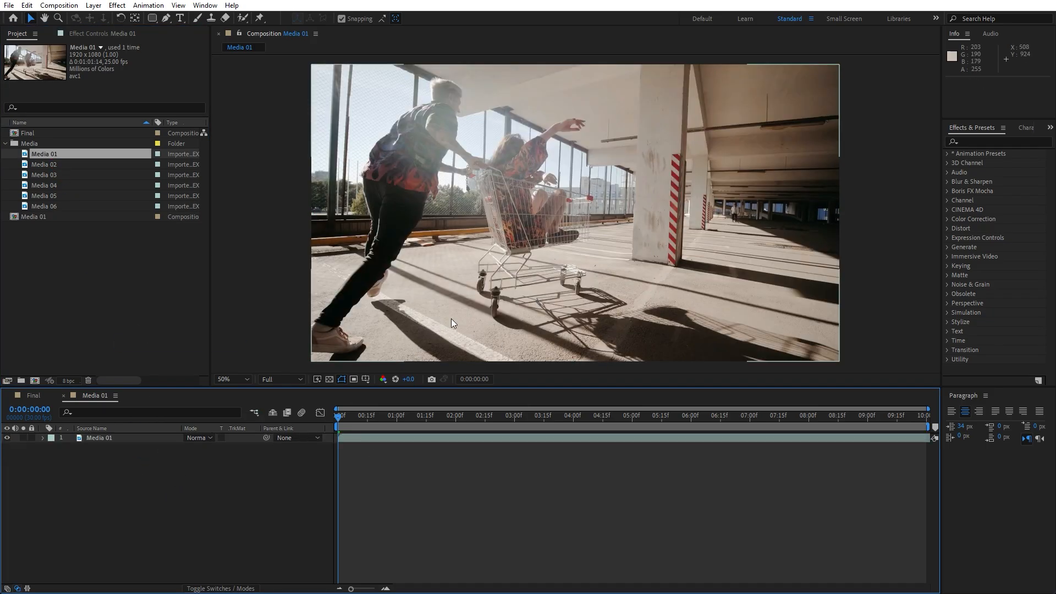
Create a full-frame rounded rectangle shape layer with no fill and a 100 px white stroke above the clip
click(153, 21)
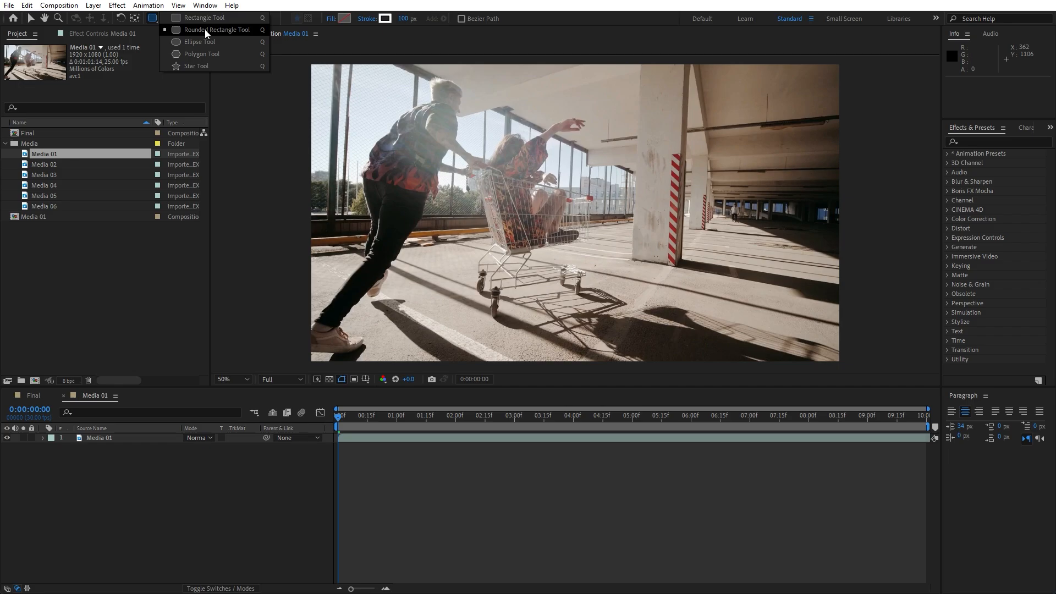
click(239, 29)
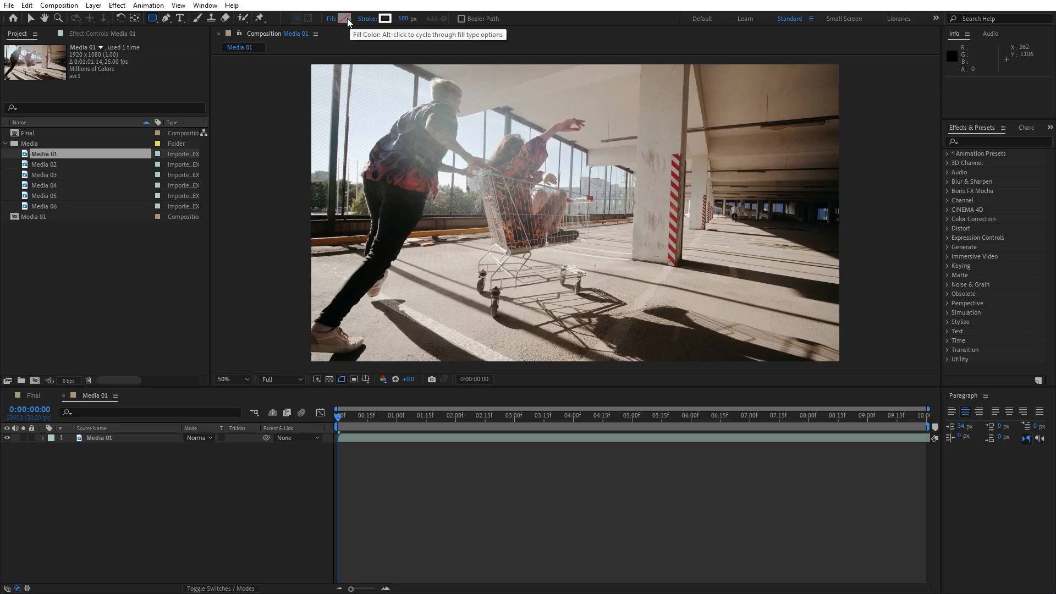
click(126, 492)
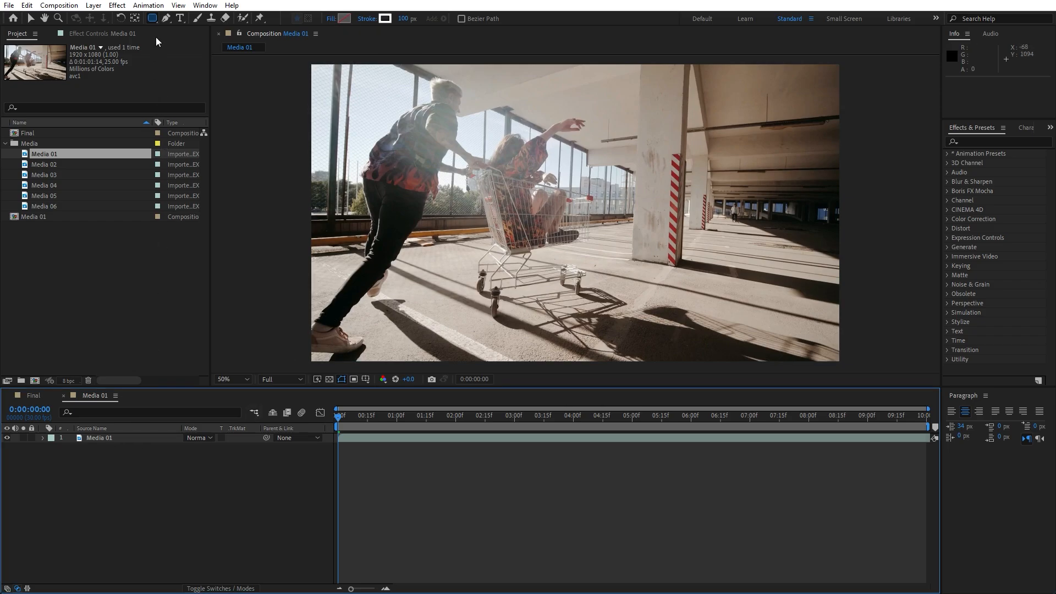
click(153, 20)
double_click(153, 20)
key(v)
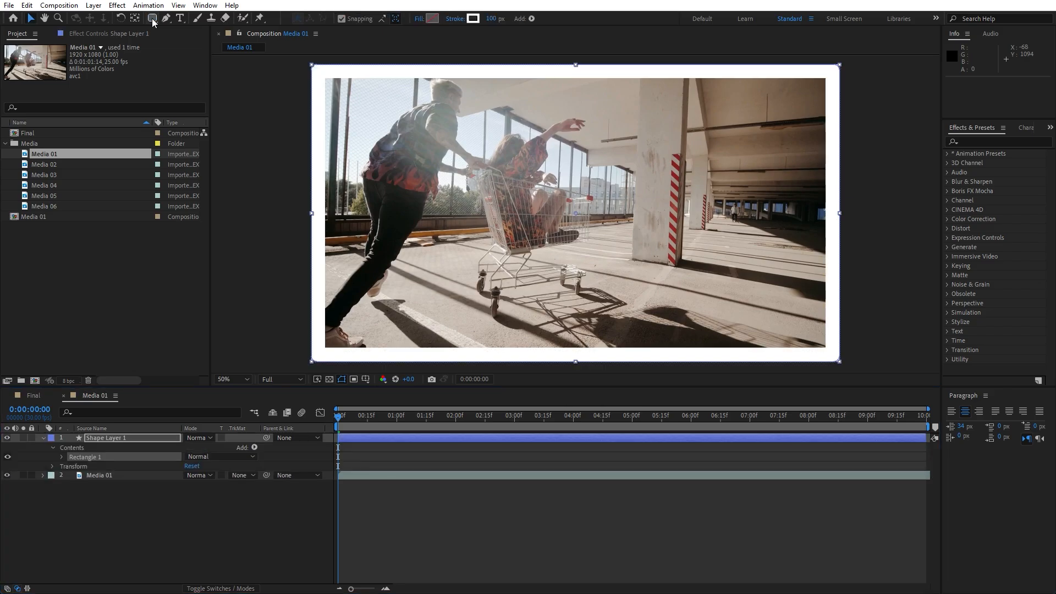
click(164, 510)
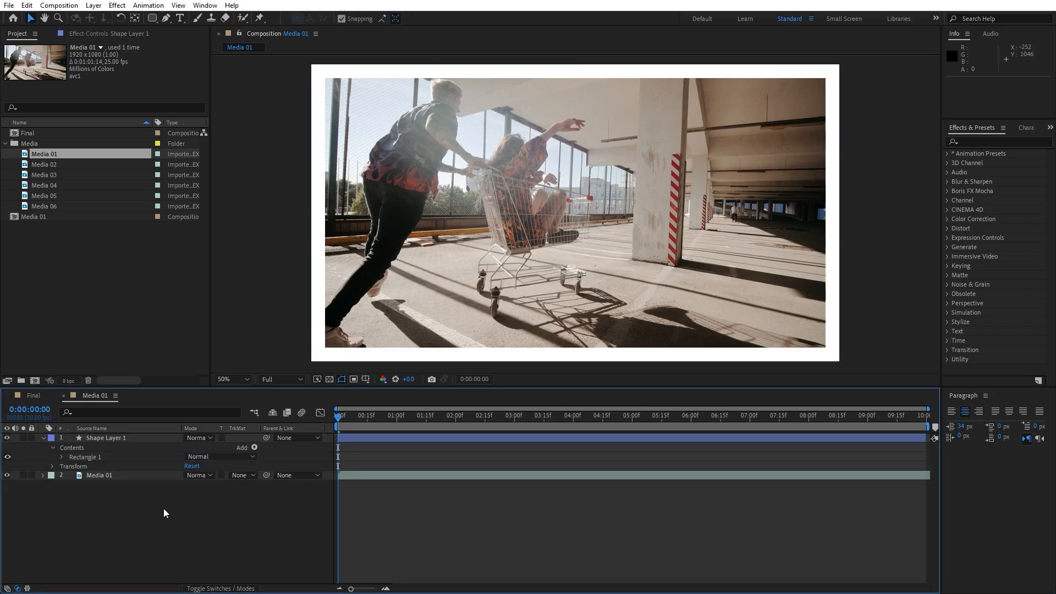
Set the Roundness of the shape layer's rectangle path to 120
click(61, 457)
click(71, 467)
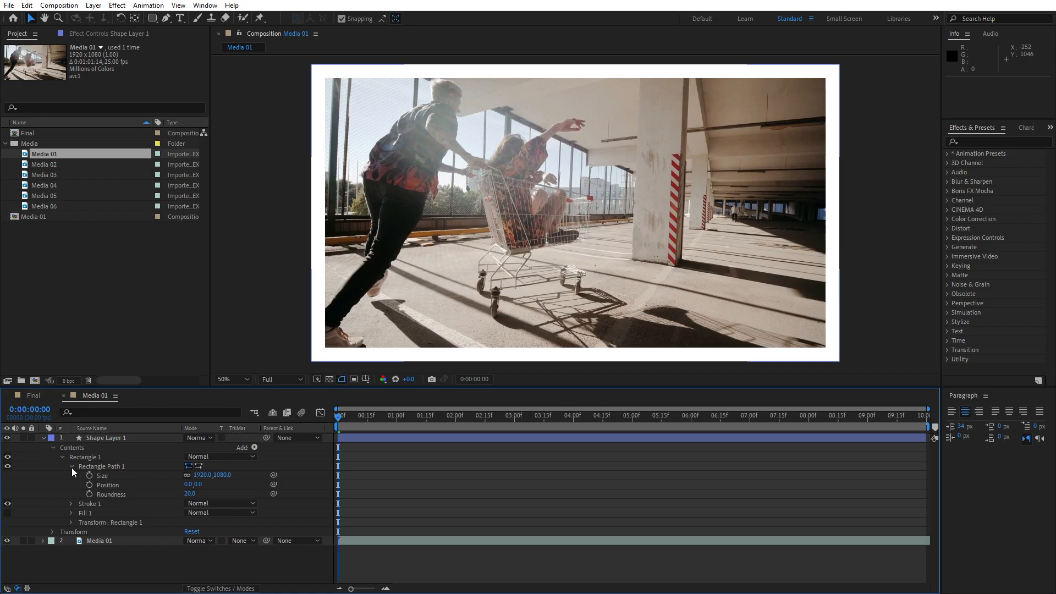
click(188, 495)
text(120)
click(150, 482)
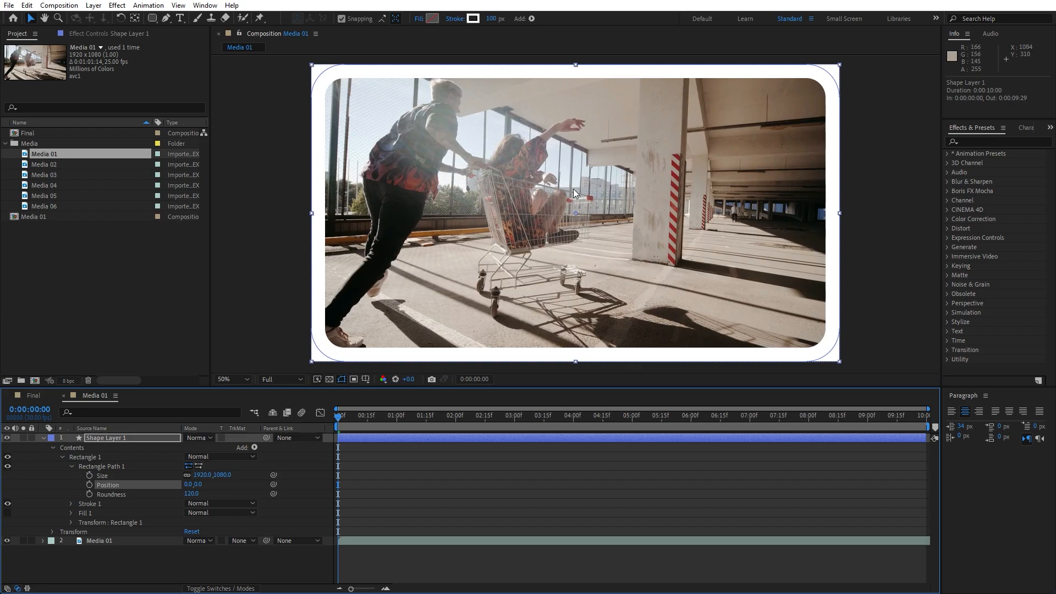
Collapse the shape layer's properties and rename the layer Photo Frame
click(43, 438)
click(100, 440)
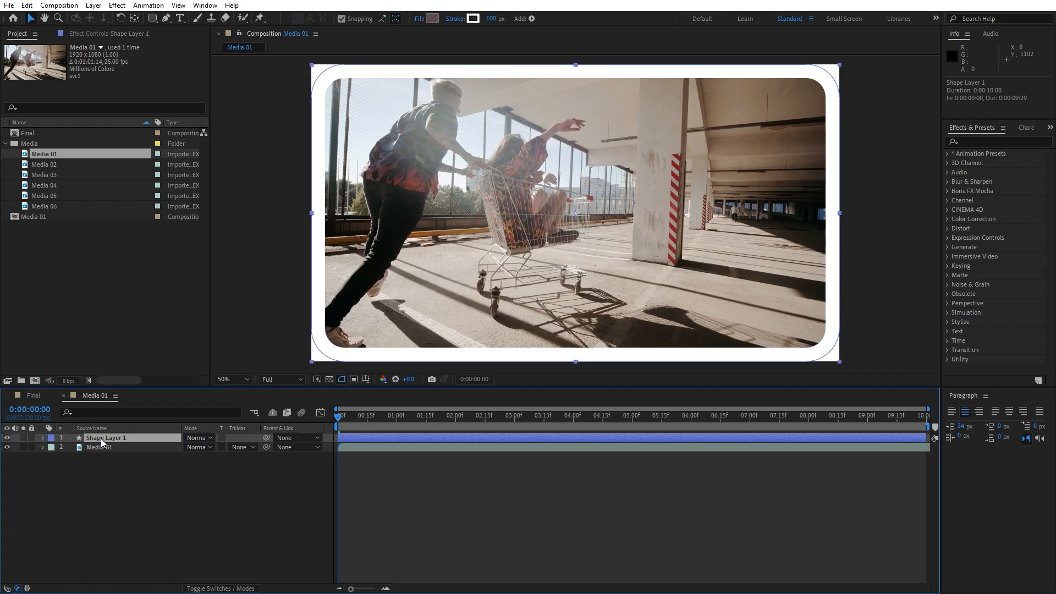
key(Return)
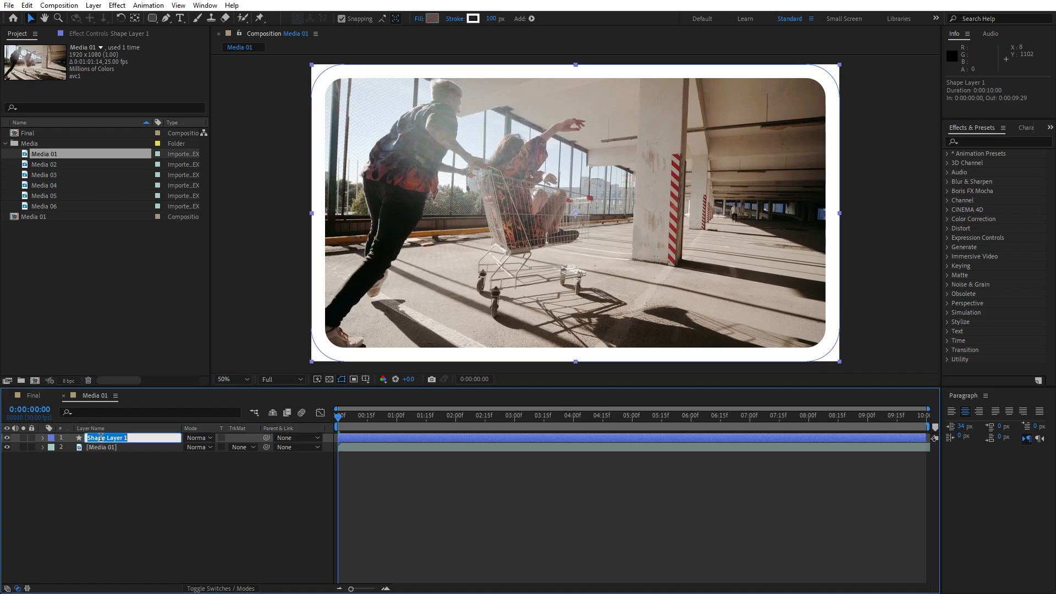
text(Photo Frame)
key(Return)
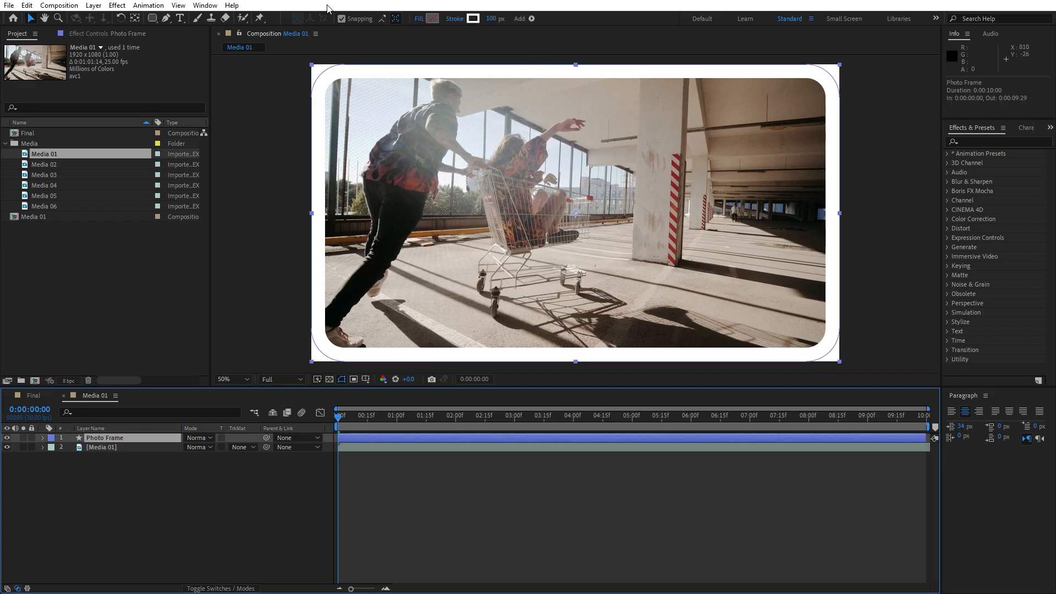
Find the Drop Shadow effect and apply it to the Photo Frame layer
click(205, 6)
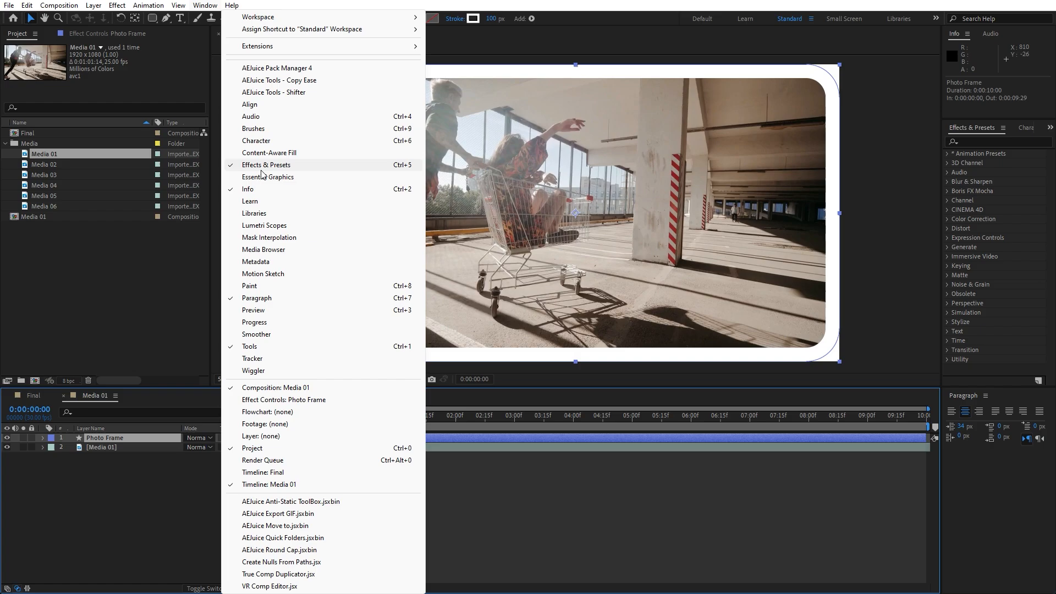
click(118, 487)
click(104, 438)
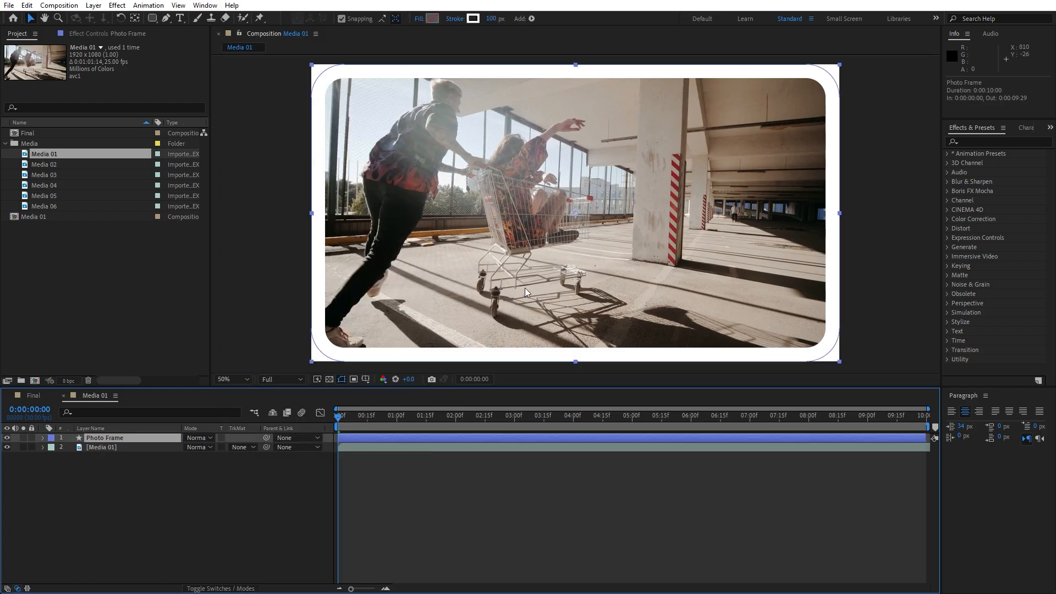
click(997, 141)
text(drop s)
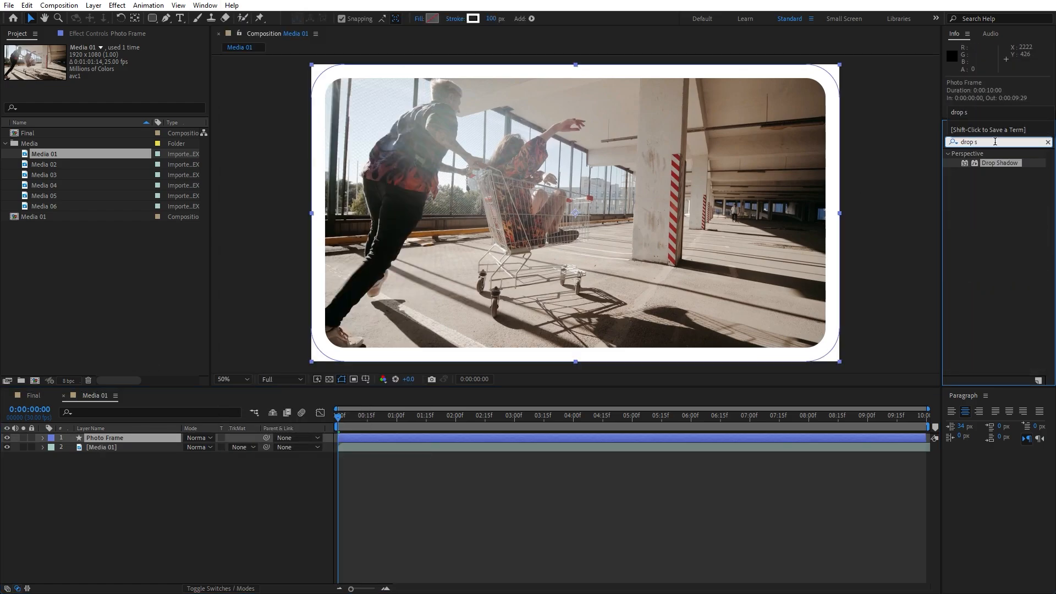
drag(1001, 163, 141, 438)
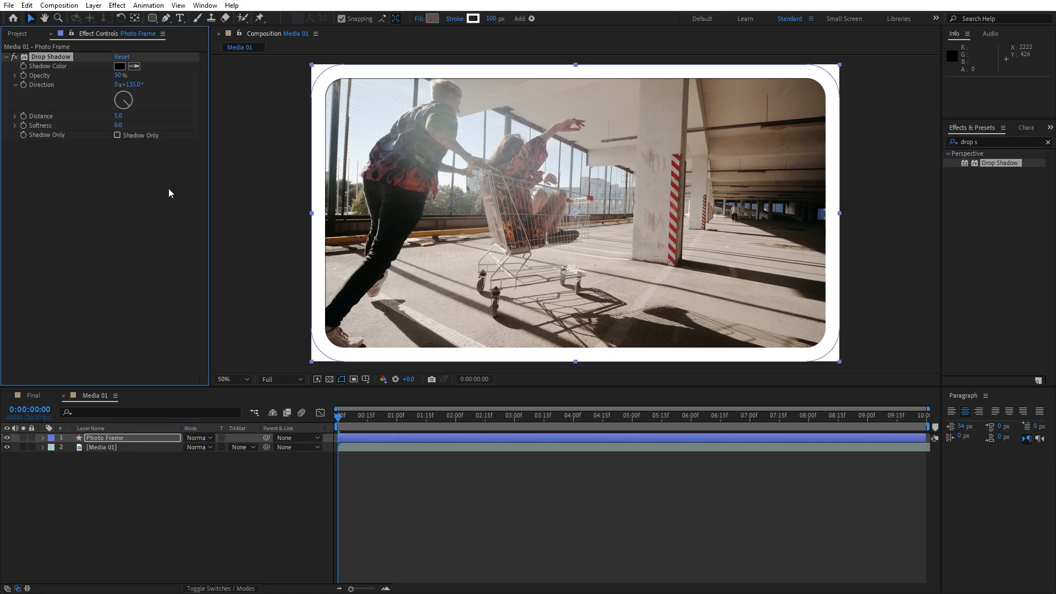
Set the drop shadow's Distance to 20 and its Softness to 100
click(118, 116)
text(20)
key(Return)
key(Tab)
text(100)
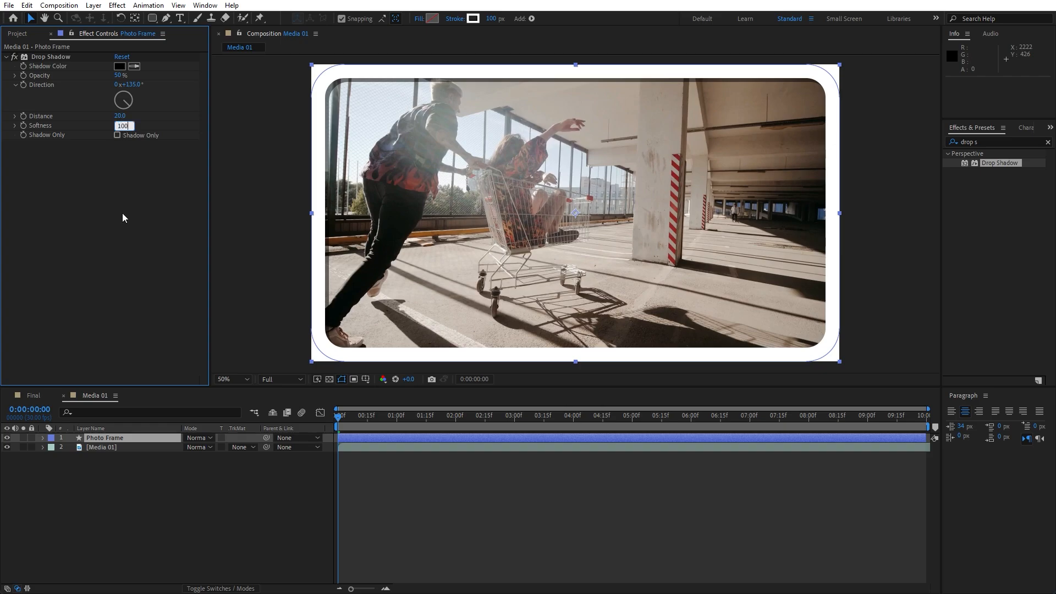
key(Return)
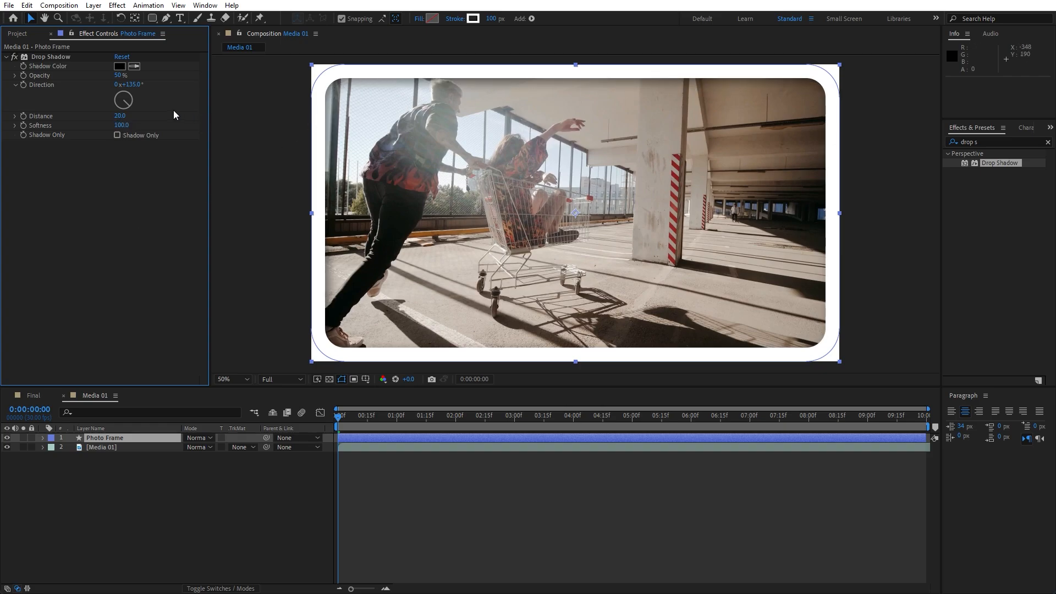
Duplicate the Drop Shadow effect on Photo Frame and set the copy's Direction to -90°
click(54, 56)
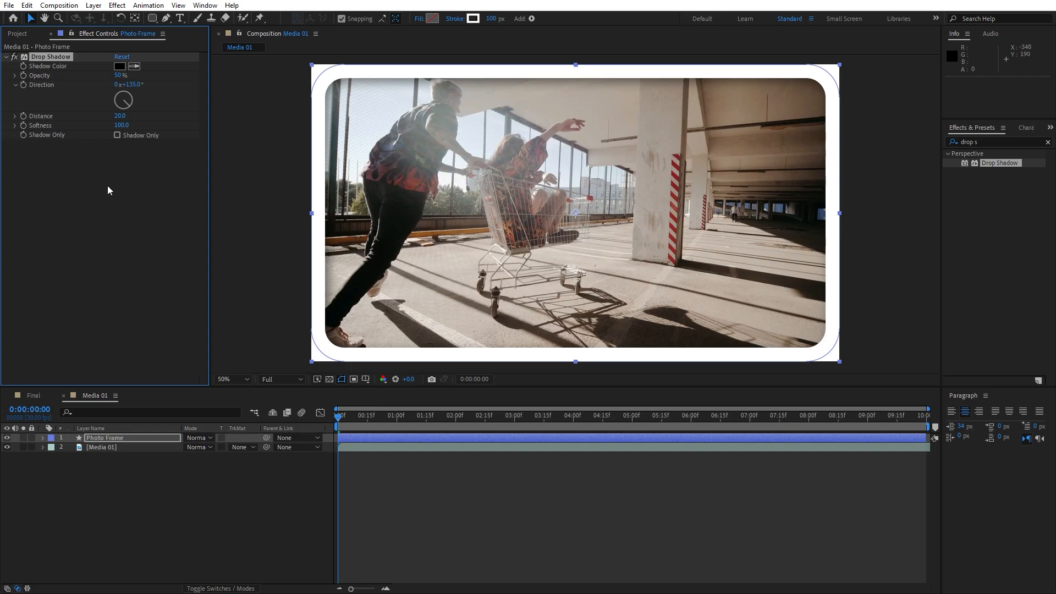
click(27, 6)
click(83, 149)
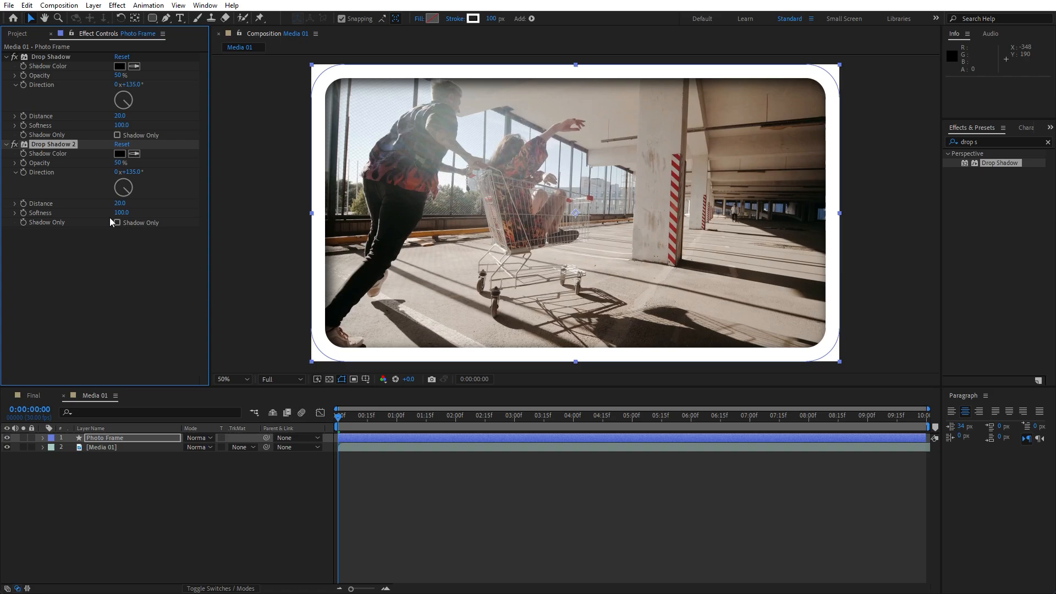
click(133, 172)
text(-90)
click(55, 280)
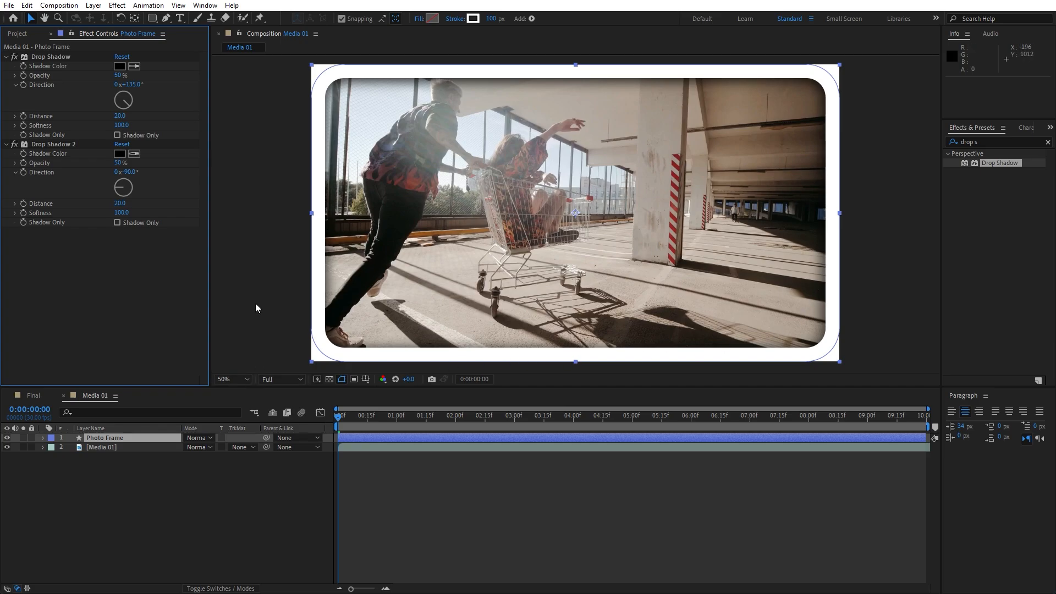
Move the current time to 0:00:02:13 and add the white text "EASY" over the left part of the footage
click(50, 33)
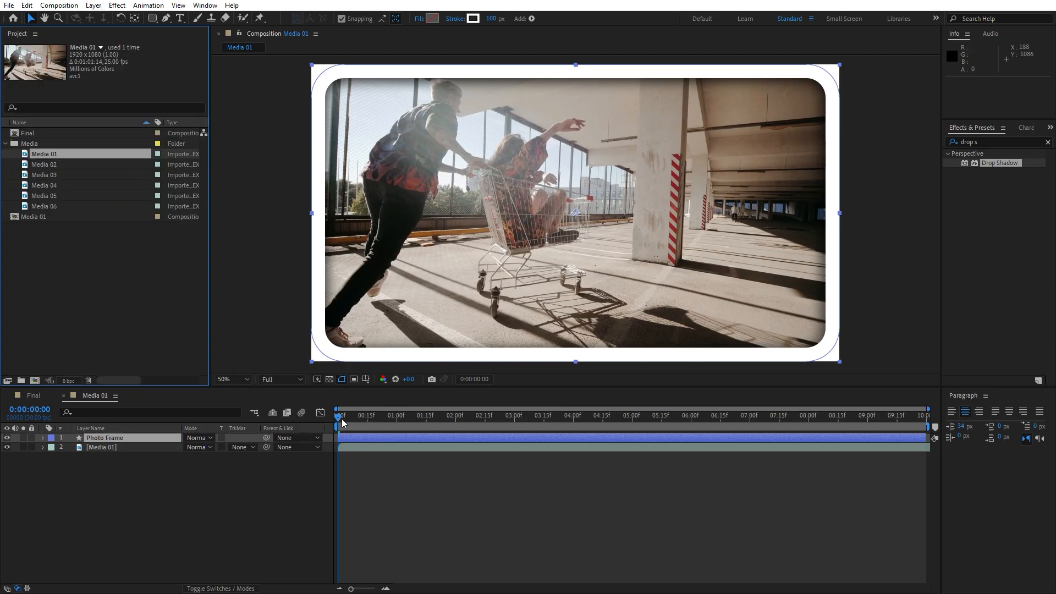
drag(343, 418, 481, 418)
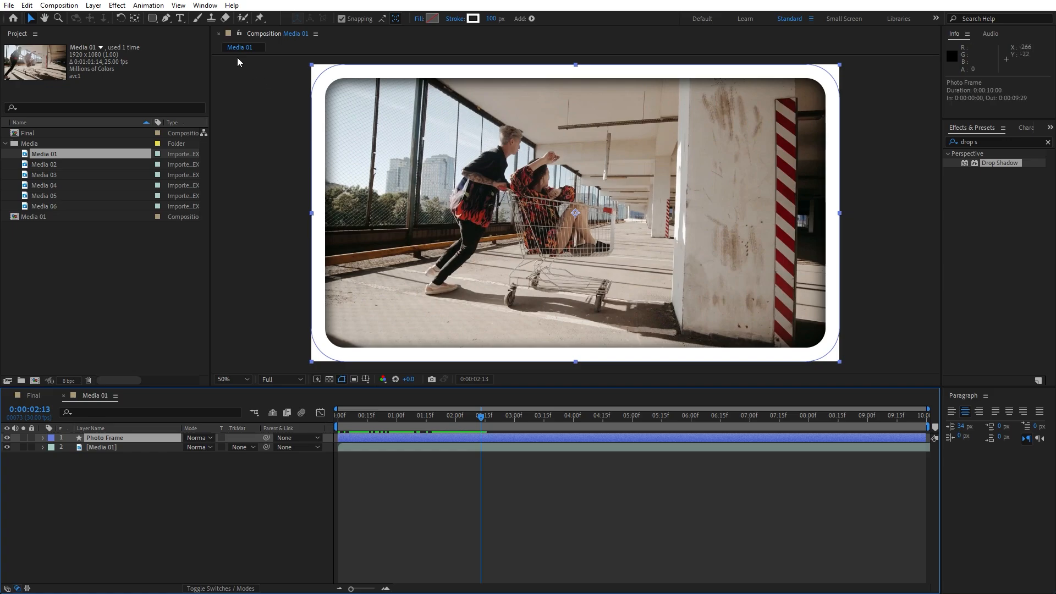
click(181, 18)
click(424, 303)
text(E)
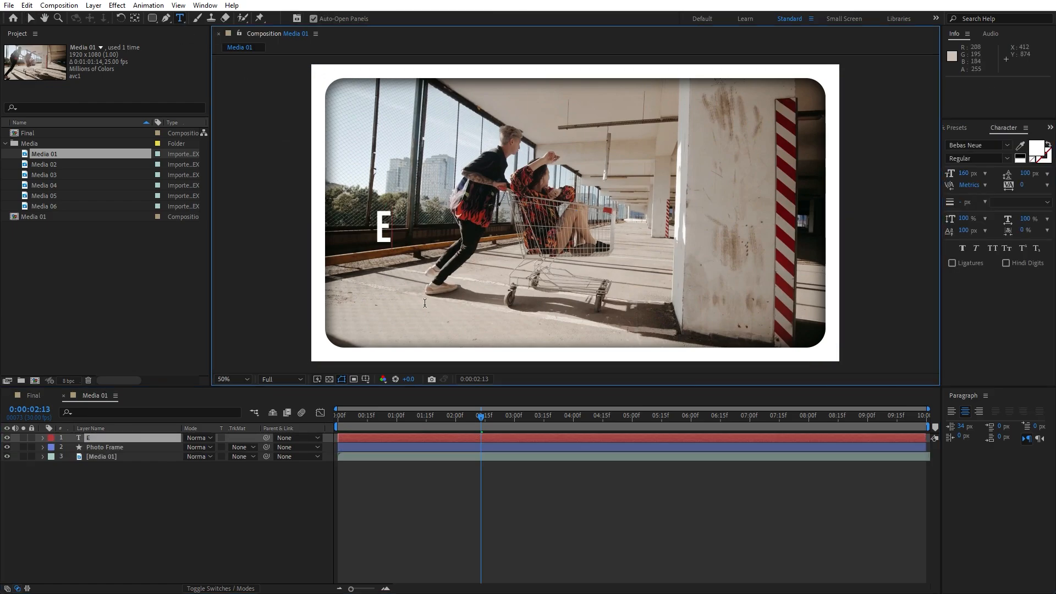
text(ASY)
click(71, 506)
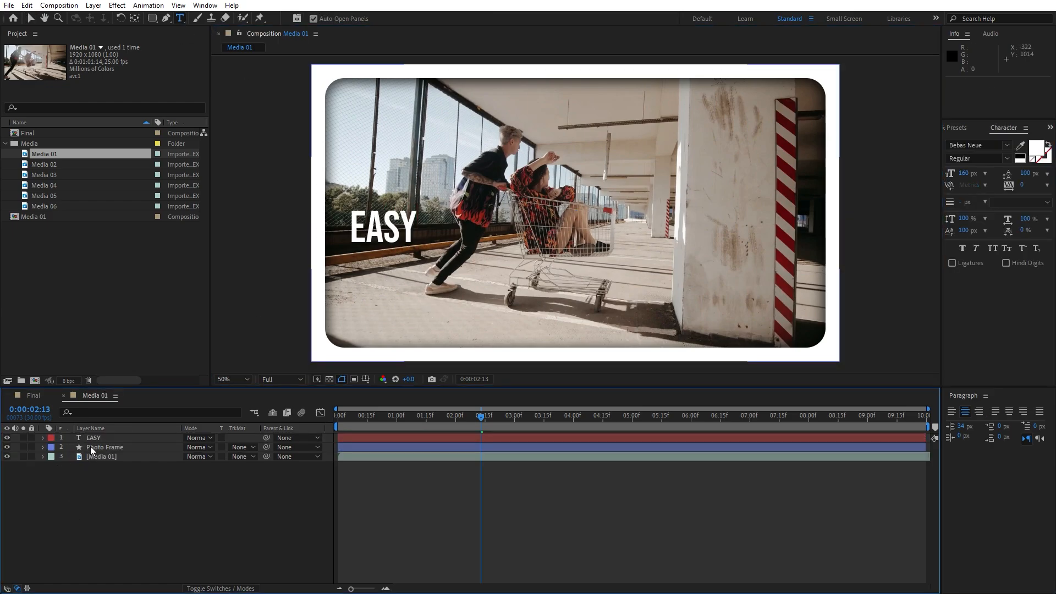
click(93, 439)
key(v)
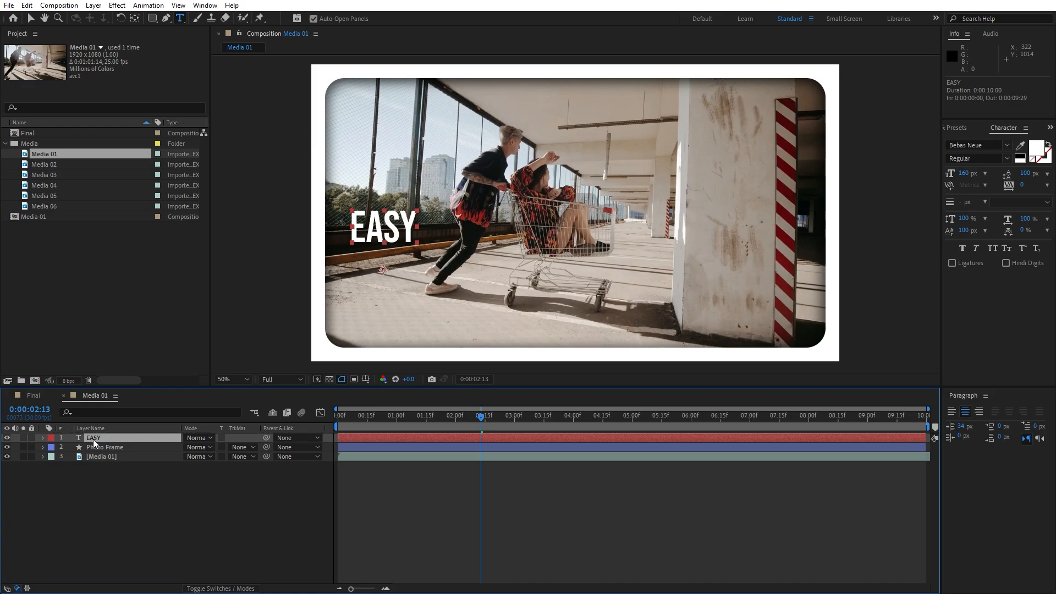
Move the "EASY" text down to about position 294, 860 over the footage
drag(397, 237, 406, 268)
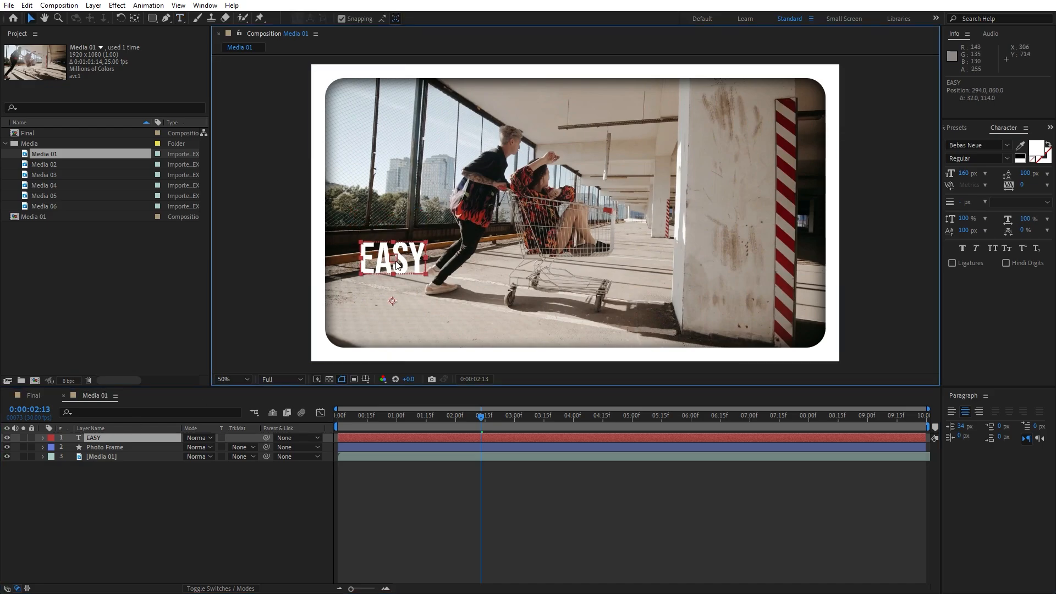
click(93, 439)
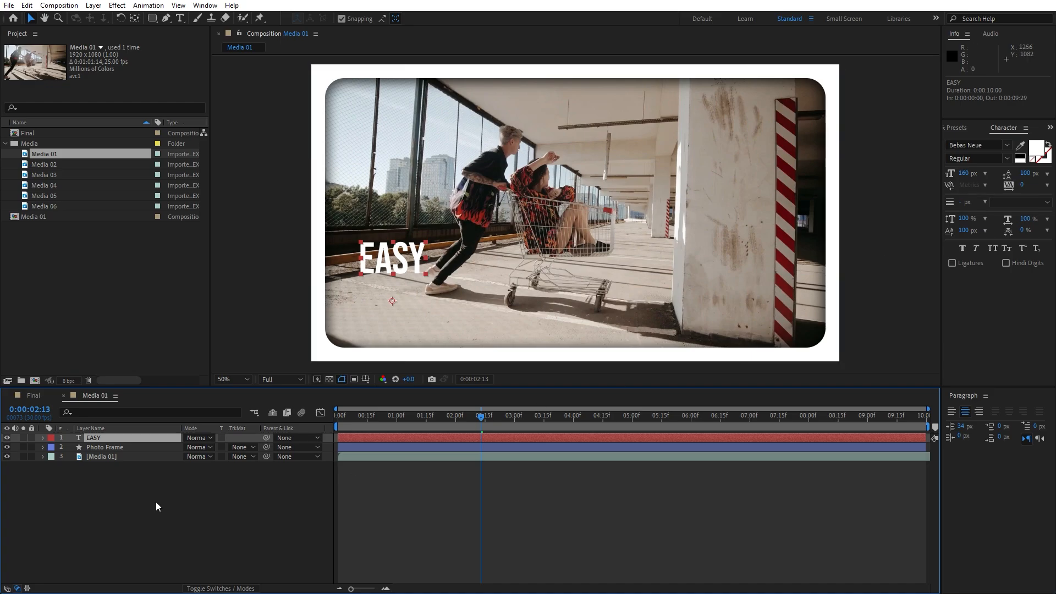
click(138, 492)
Add a text animator with Position and Opacity properties to the EASY layer
click(44, 439)
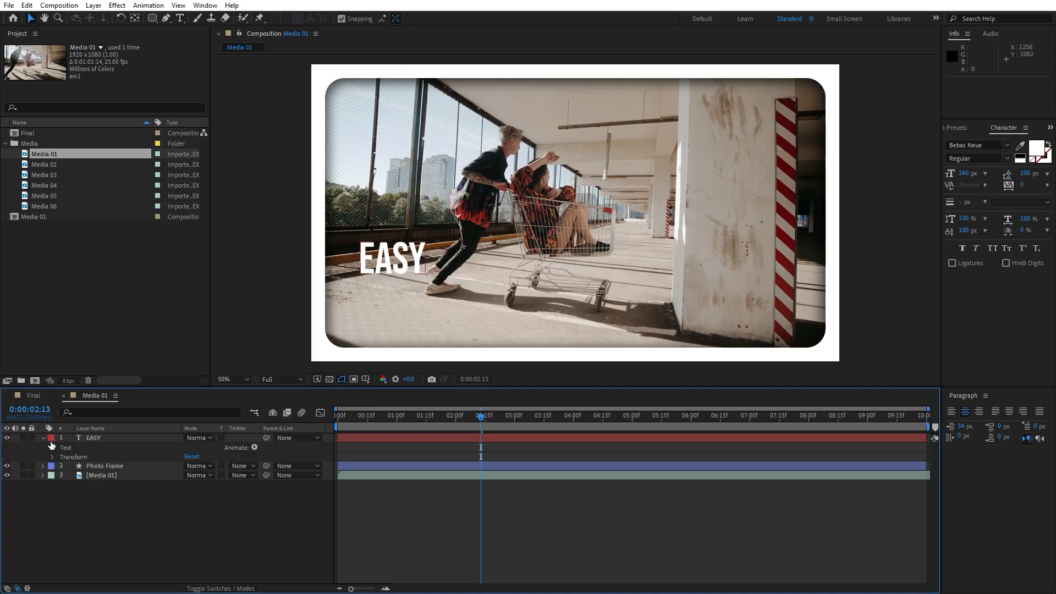
click(254, 448)
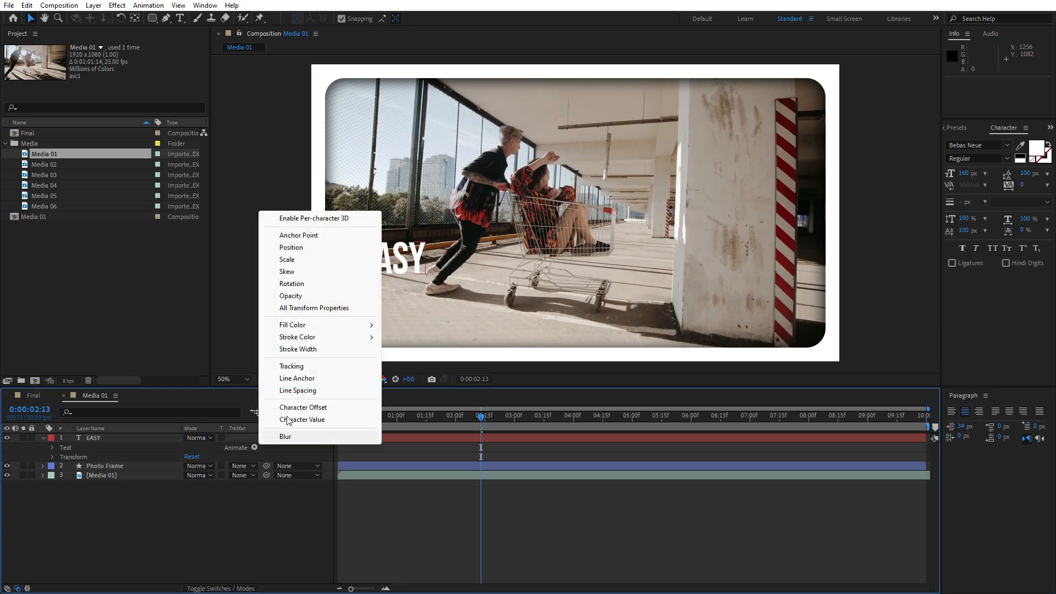
click(295, 248)
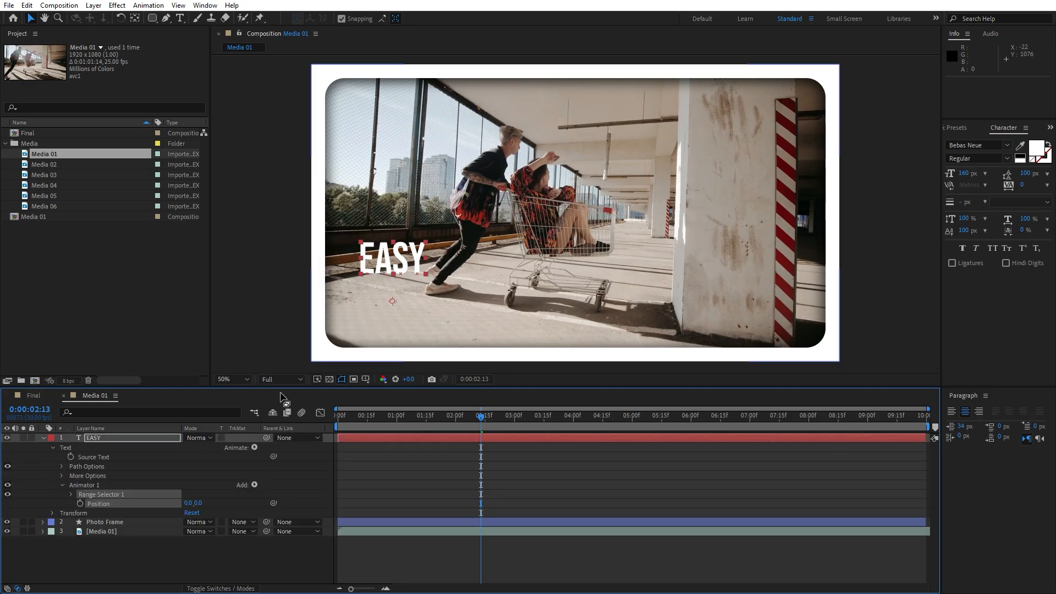
click(255, 485)
mouse_move(283, 490)
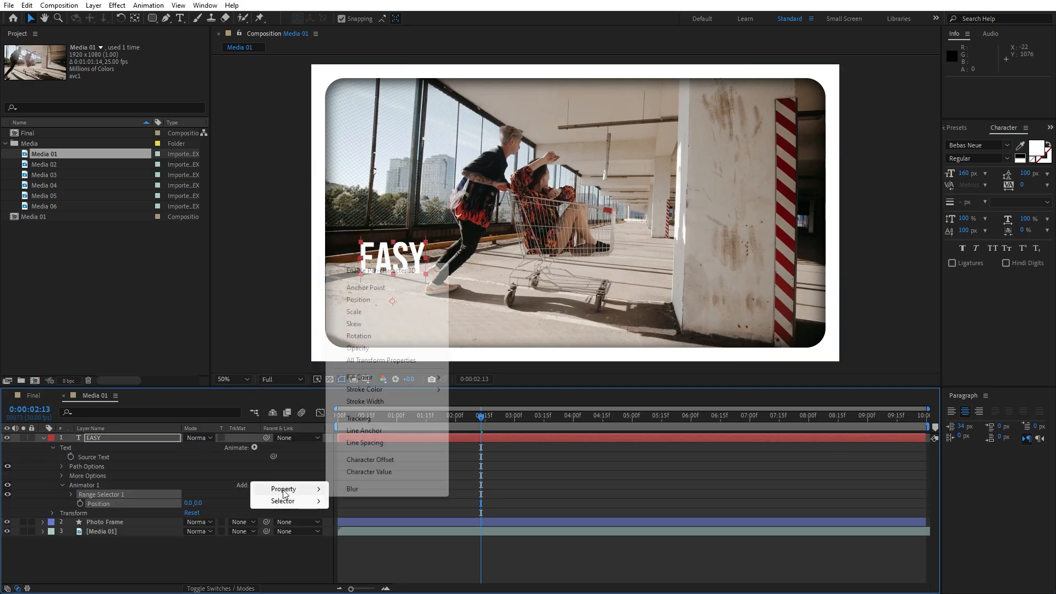
click(358, 348)
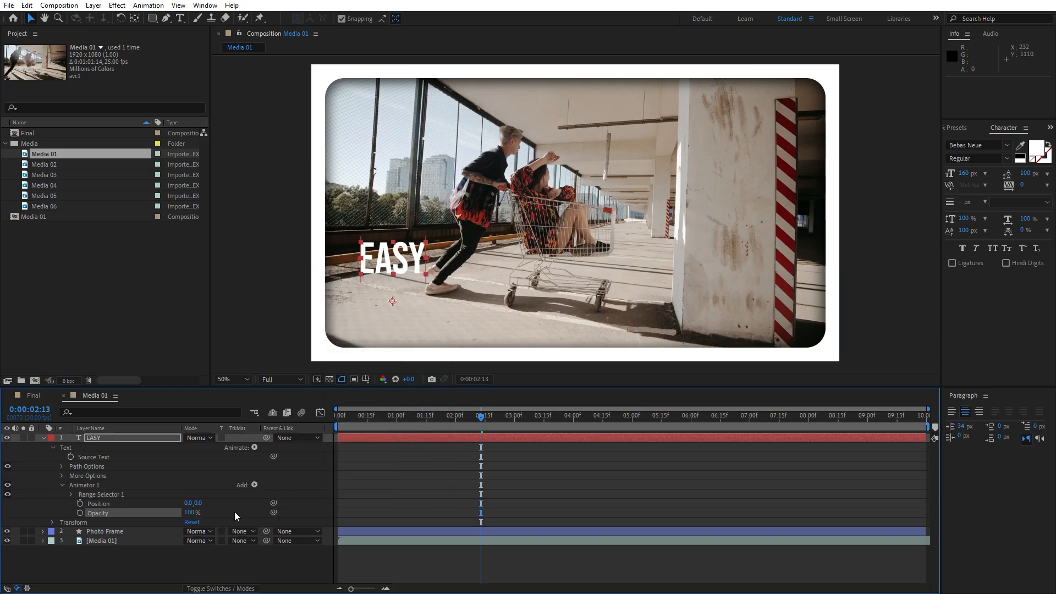
Set the EASY animator's Position to 0, 300 and its Opacity to 0%
click(198, 503)
text(300)
key(Return)
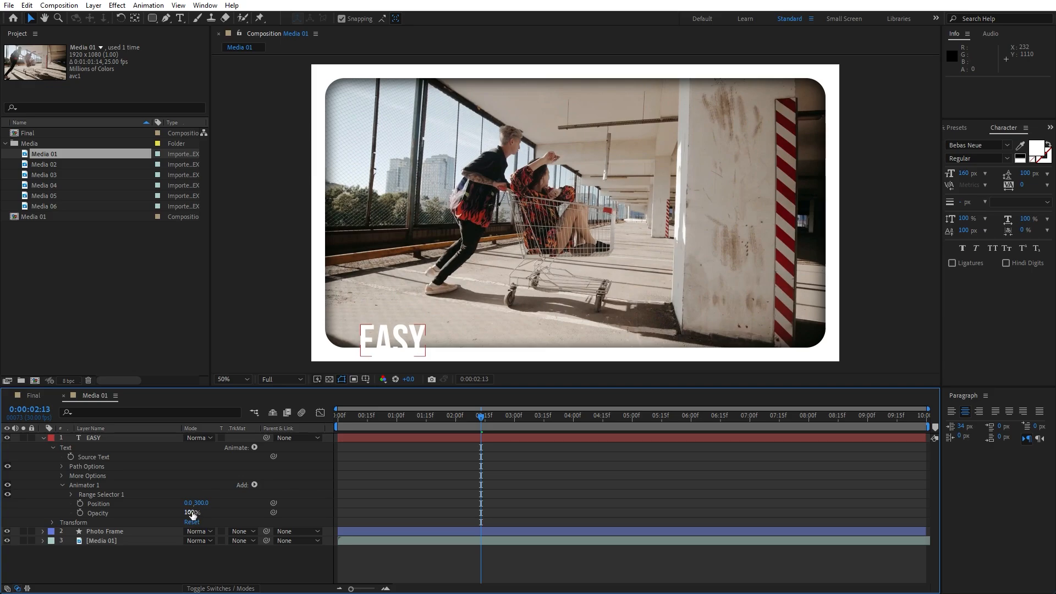
drag(192, 514, 142, 508)
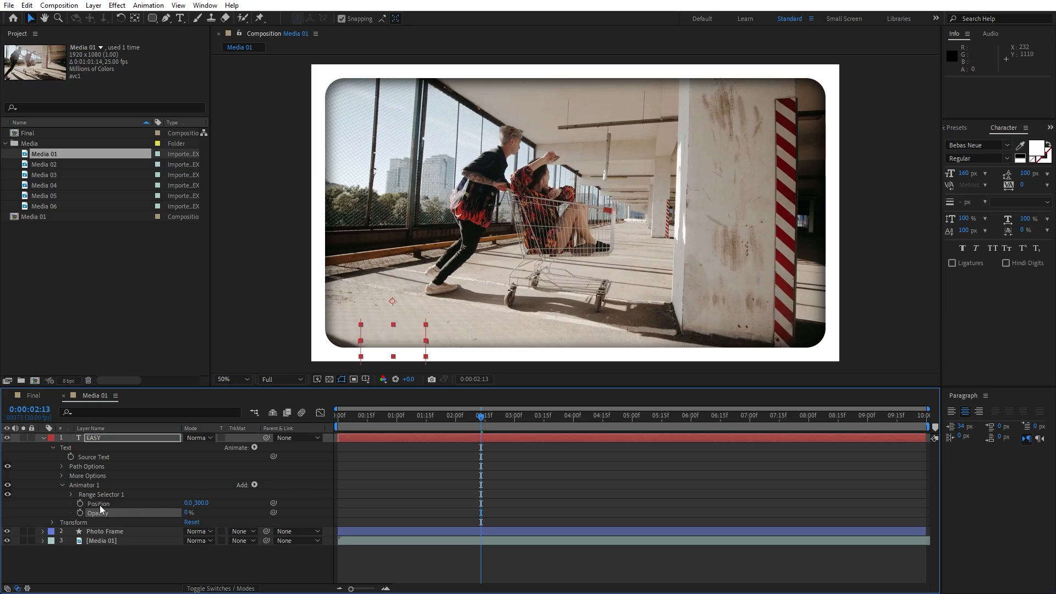
Add a keyframe of -100% to the Range Selector's Offset at 0:00:00:00
click(71, 495)
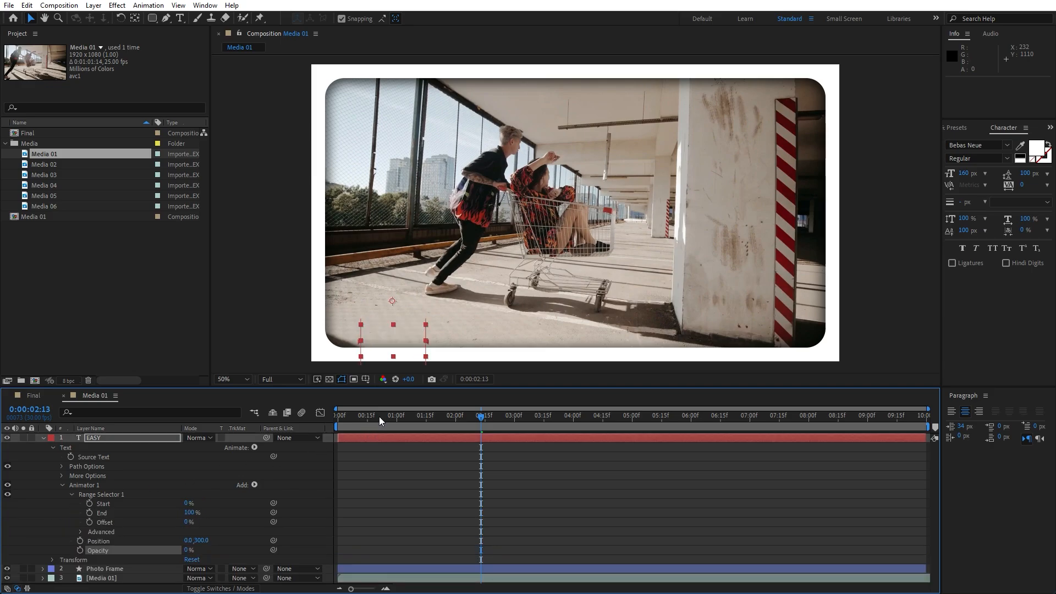
drag(379, 418, 262, 436)
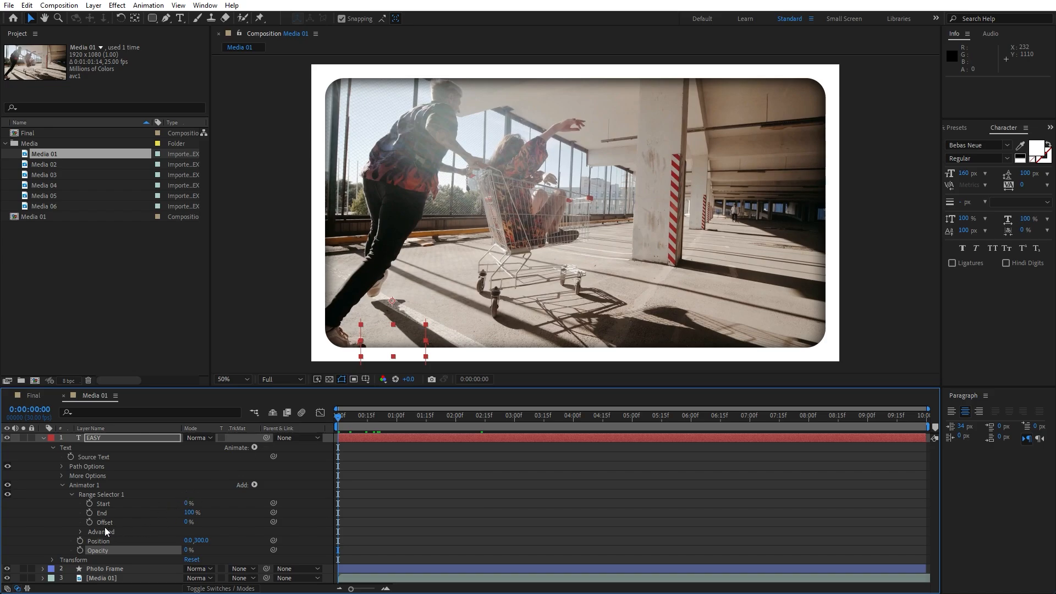
click(88, 523)
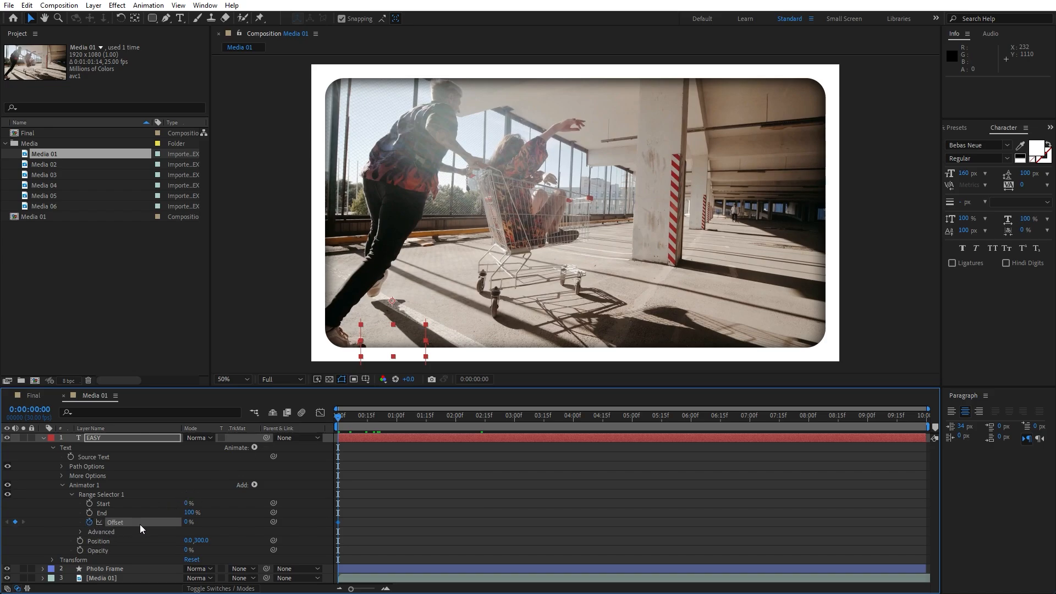
click(186, 524)
text(-)
key(Return)
Move the current time to 0:00:02:00 and set the Range Selector's Offset to 100%
drag(343, 420, 456, 416)
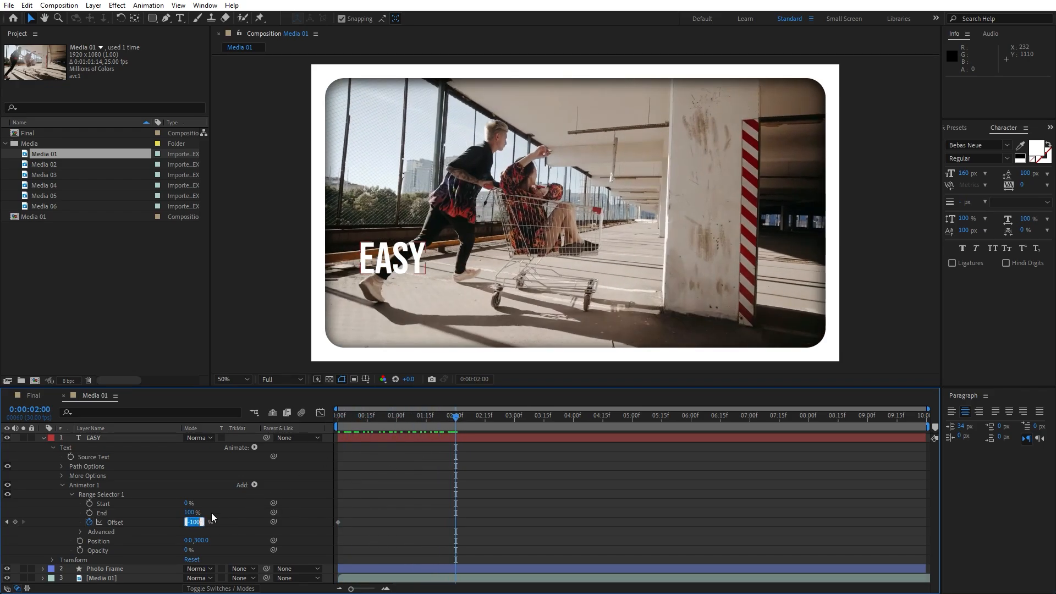
text(100)
key(Return)
Set the Range Selector's advanced Shape to Ramp Up, with Ease High and Ease Low at 66%
click(81, 532)
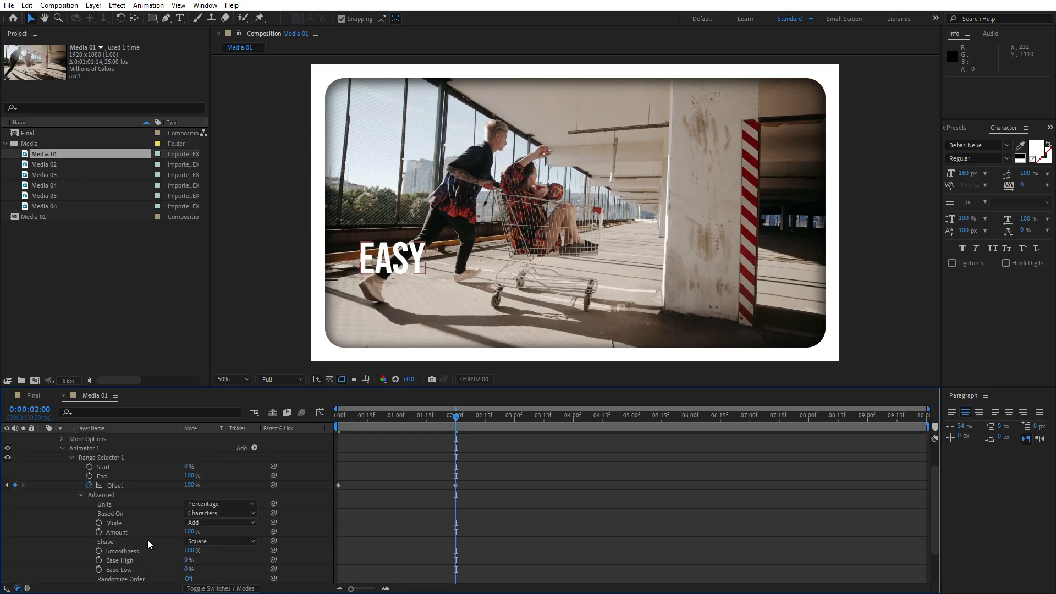
click(203, 542)
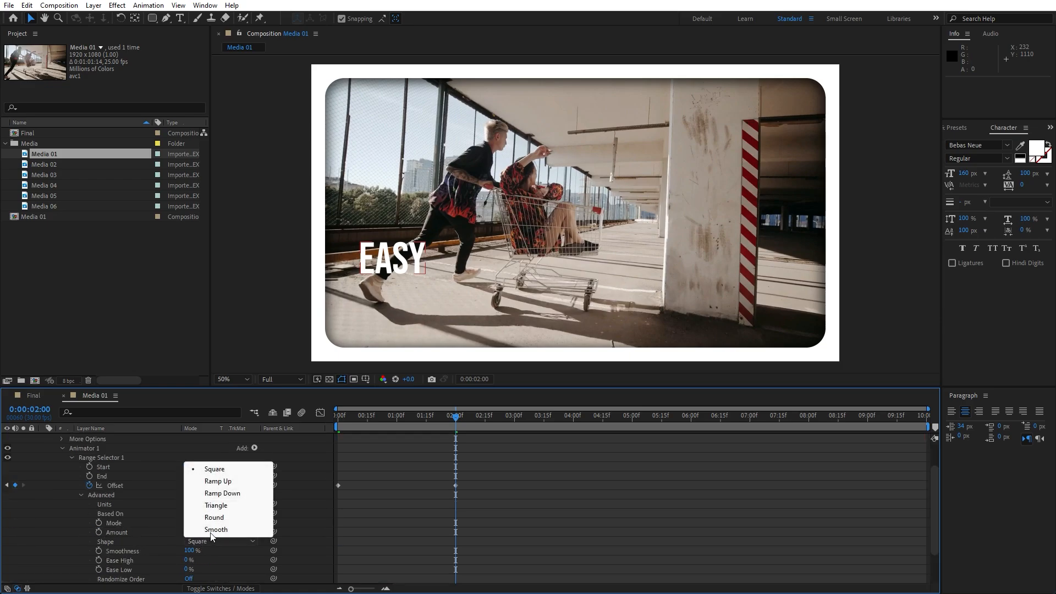
click(219, 482)
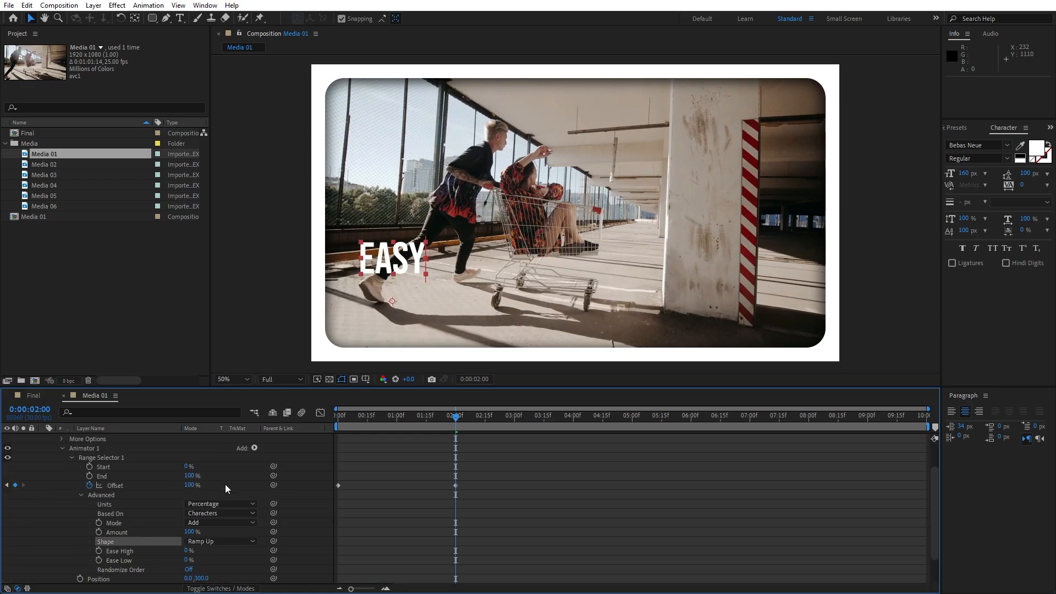
click(187, 551)
text(66)
key(Tab)
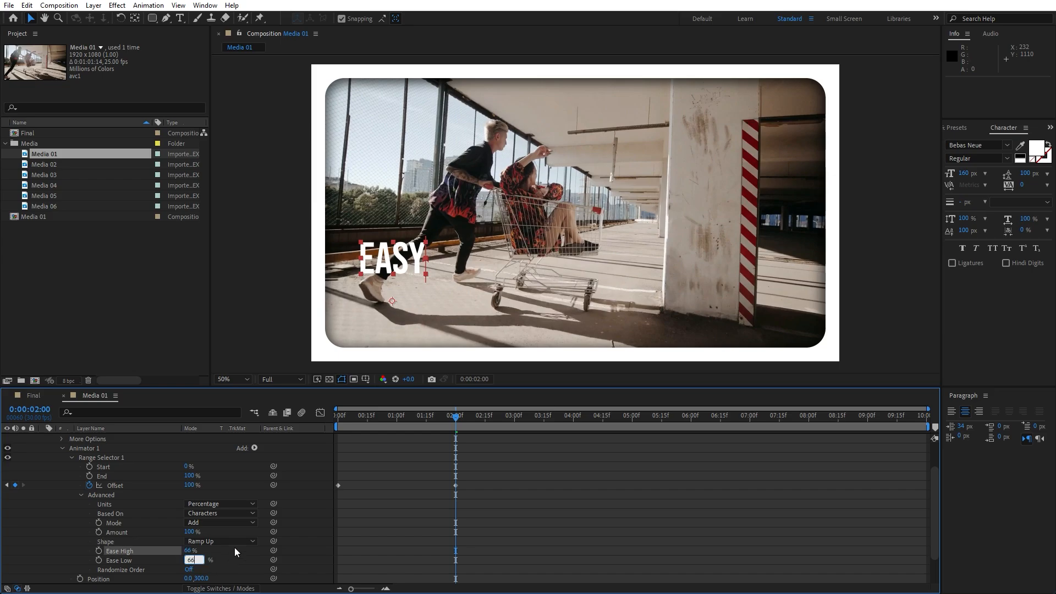
text(66)
key(Return)
Turn on Randomize Order for the Range Selector, collapse Animator 1 and preview the text animation
mouse_move(398, 422)
mouse_down()
mouse_move(345, 420)
mouse_move(432, 419)
mouse_move(358, 417)
mouse_move(417, 418)
mouse_up()
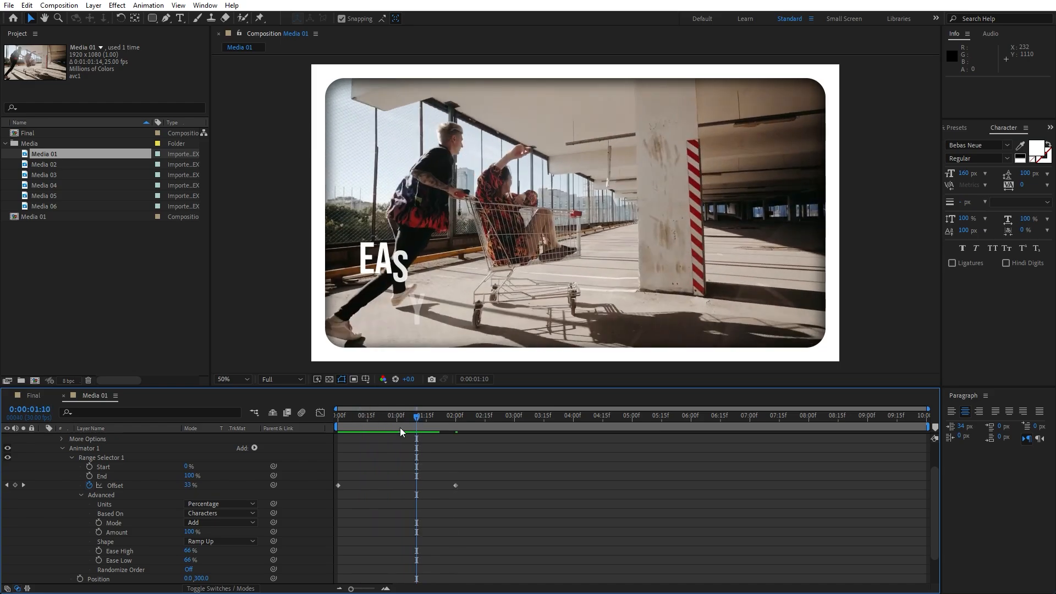
click(188, 570)
click(363, 422)
key(space)
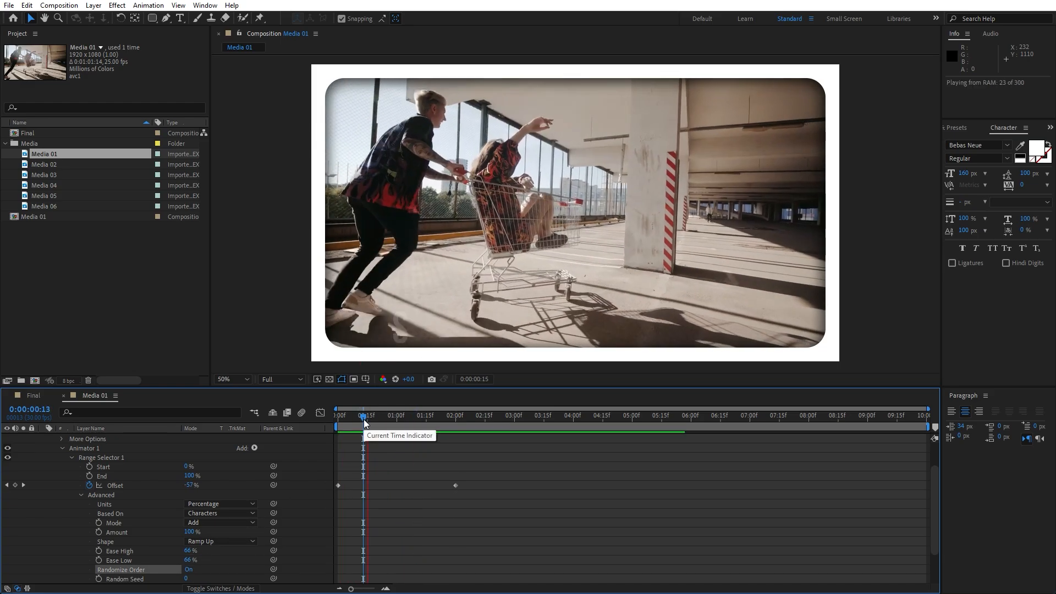
key(space)
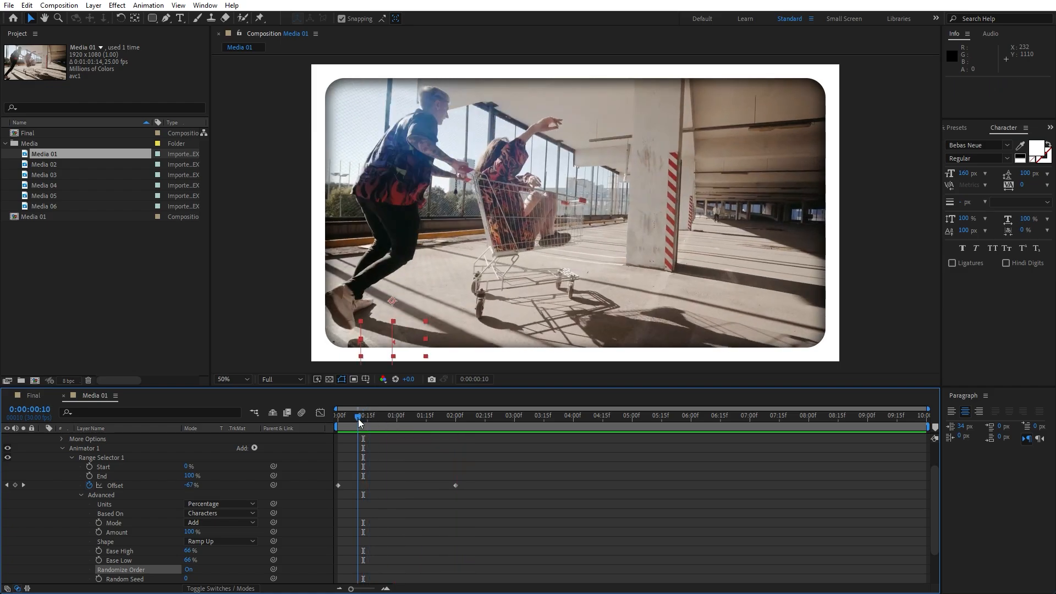
scroll(130, 504, up, 2)
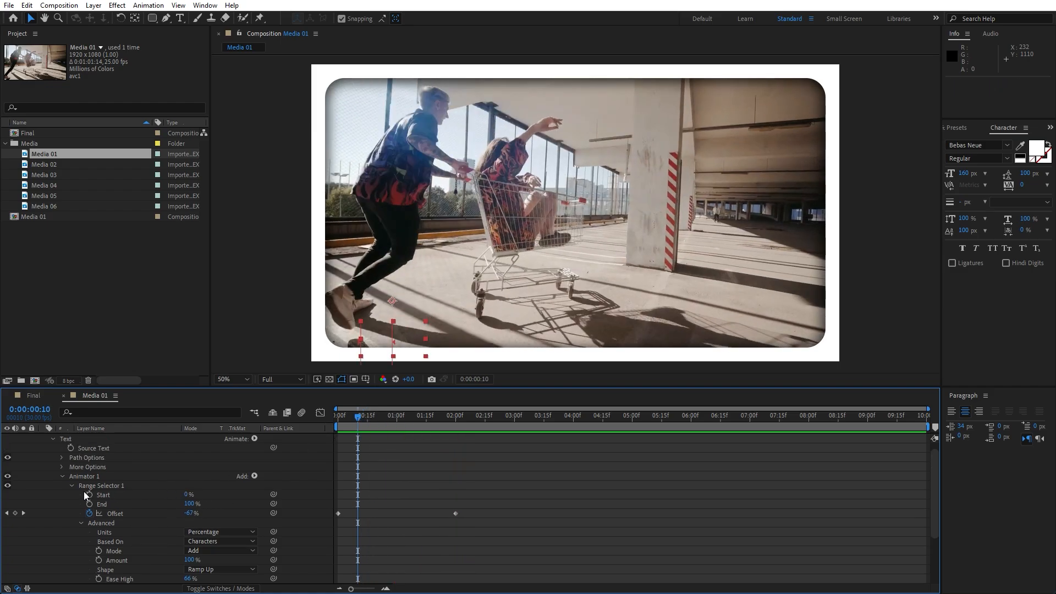
click(62, 477)
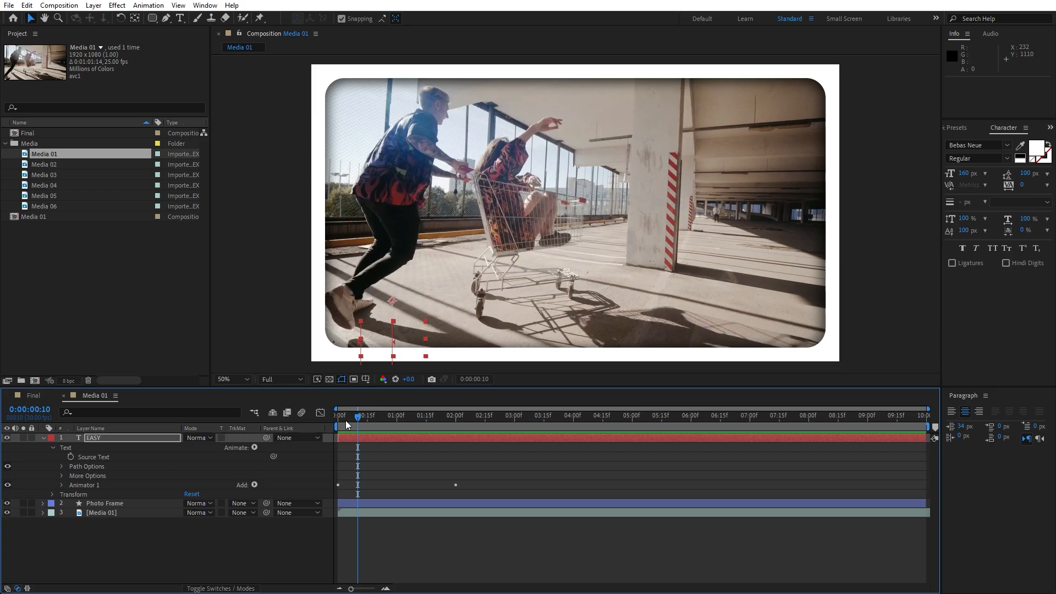
key(space)
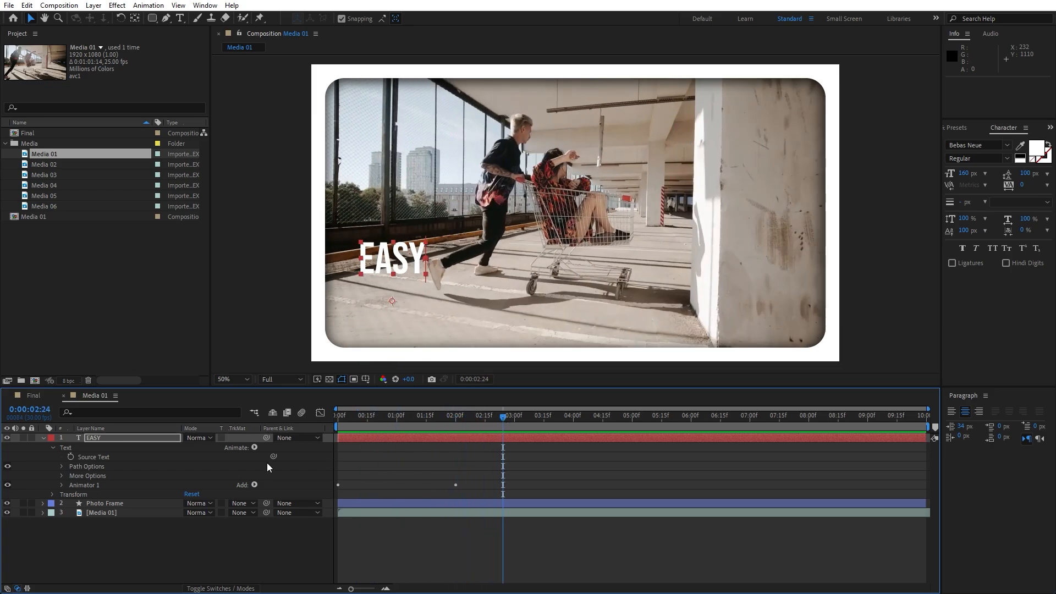
Duplicate the EASY text layer and shift the copy down to position 294, 980
click(105, 437)
key(ctrl+d)
key(shift+Down)
key(shift+Down)
key(shift+Down)
key(shift+Down)
key(shift+Down)
key(shift+Down)
key(shift+Down)
key(shift+Down)
key(shift+Down)
key(shift+Down)
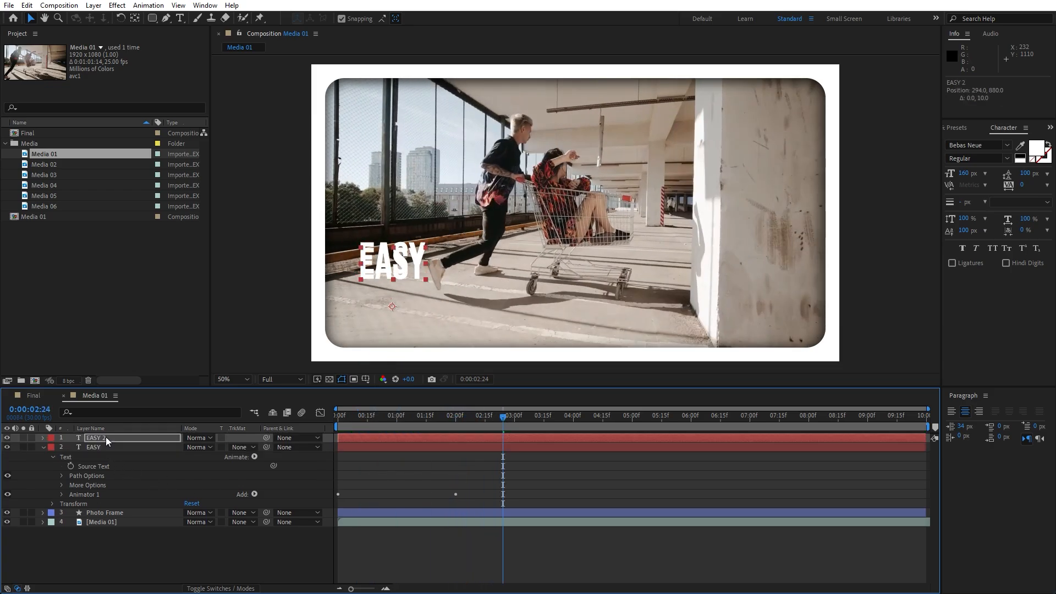
key(shift+Down)
key(shift+Down)
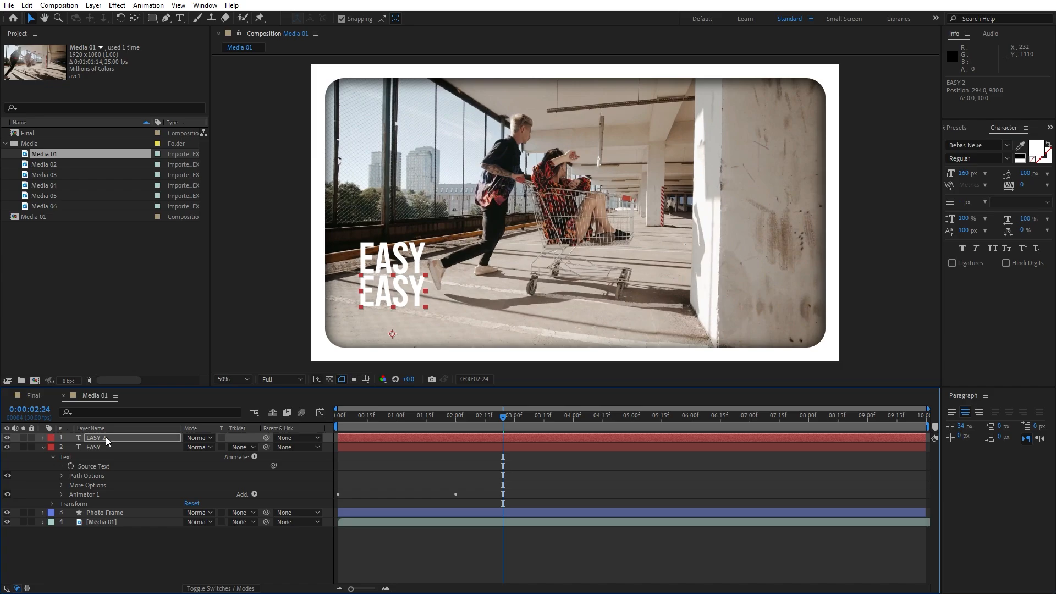
Replace the duplicated layer's text with "SLIDESHOW"
double_click(106, 438)
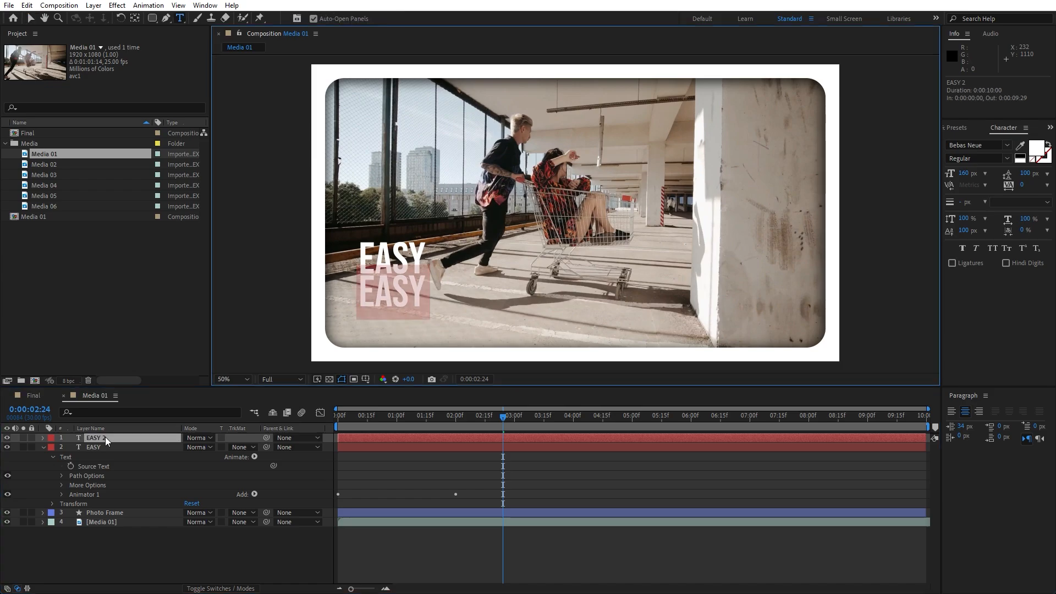
text(SLIDESHOW)
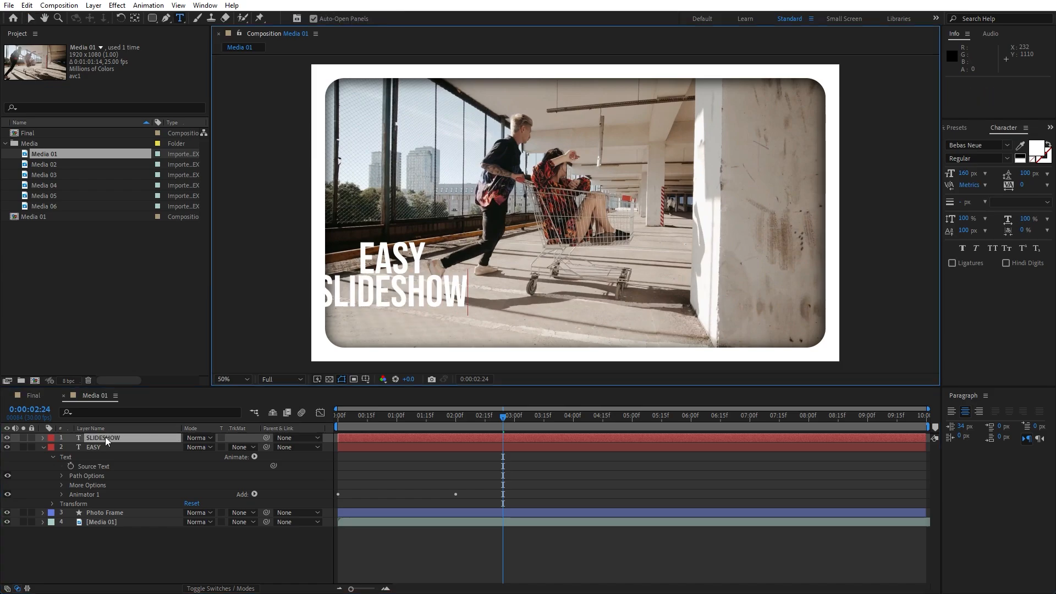
Set the font size of the SLIDESHOW text to 80 px
double_click(105, 437)
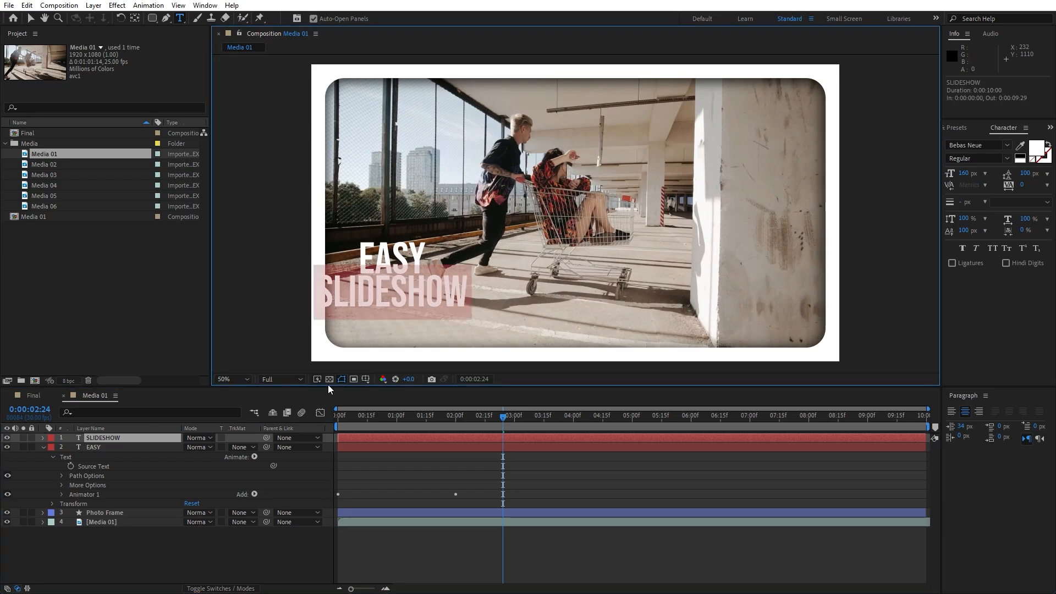
click(964, 173)
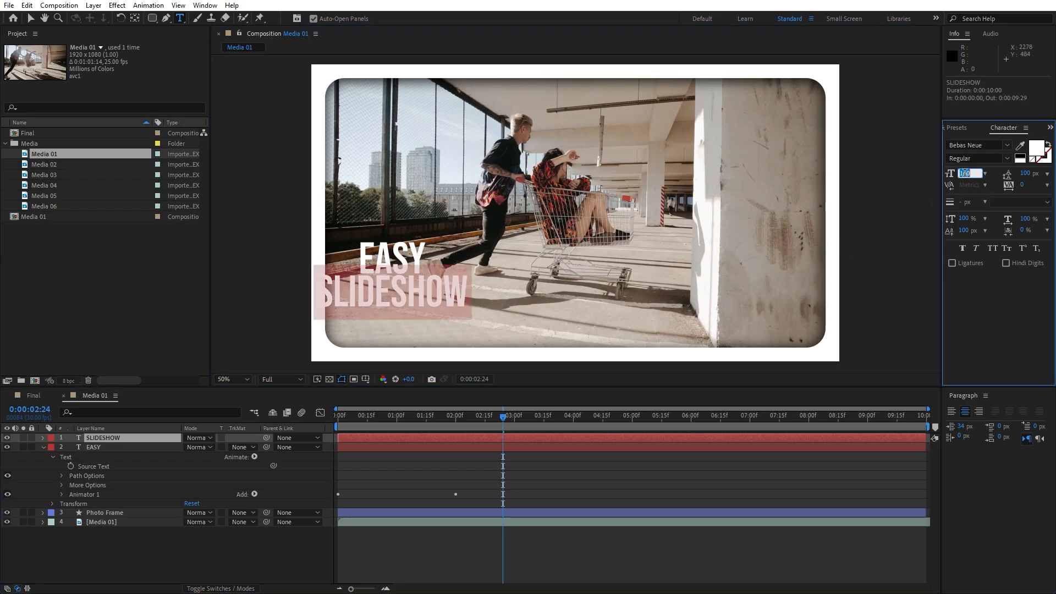
text(80)
click(129, 489)
Move the SLIDESHOW text up to position 294, 930, just beneath "EASY"
click(115, 437)
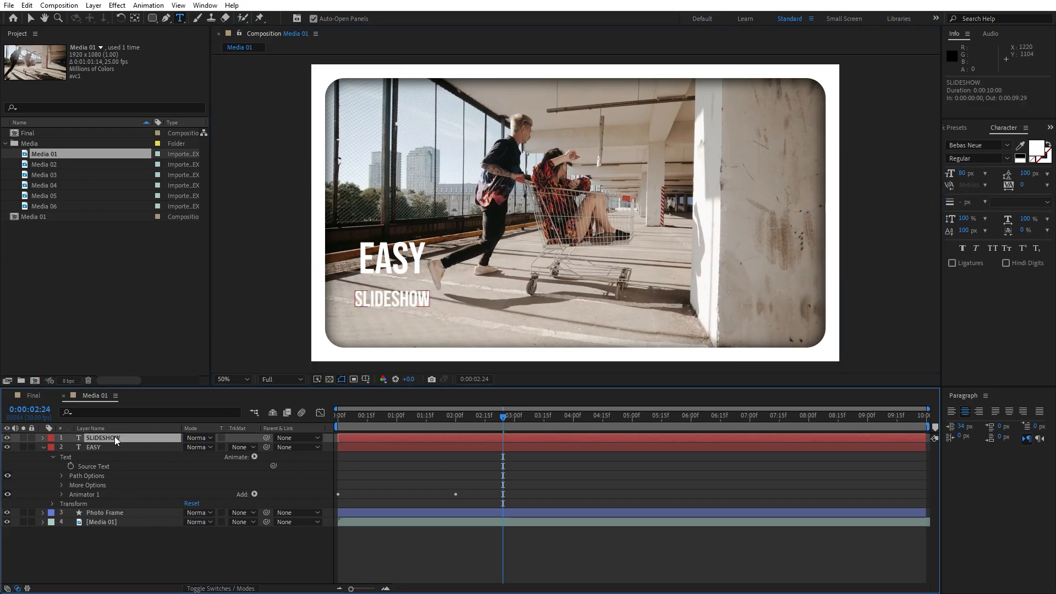
key(shift+Up)
key(shift+Up)
key(shift+Up)
key(shift+Up)
key(shift+Up)
key(shift+Up)
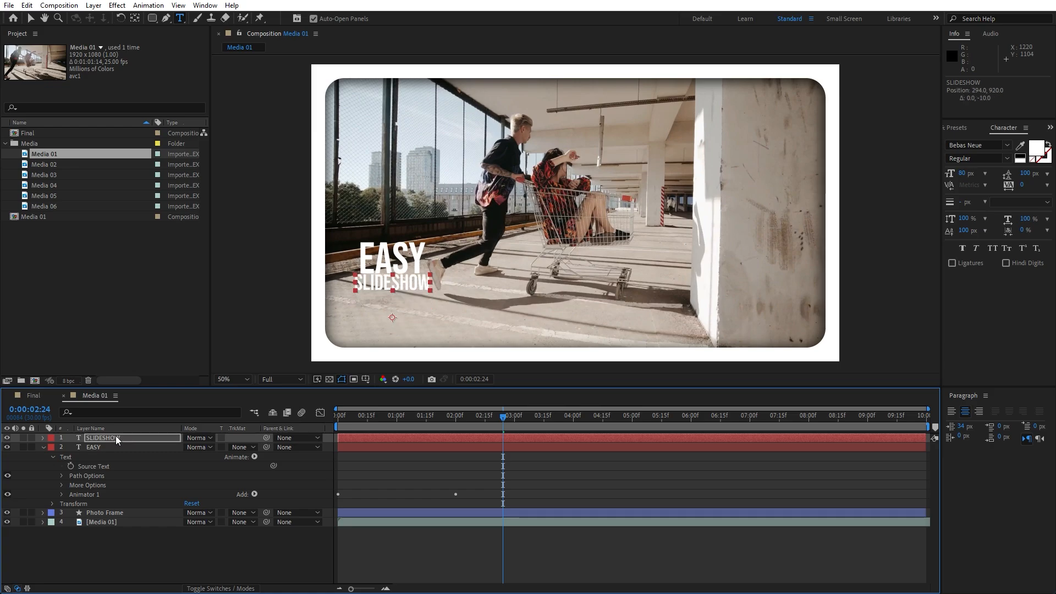
key(Down)
key(Down)
key(Down)
key(Down)
key(Down)
key(Down)
key(Down)
key(Down)
key(Down)
key(Down)
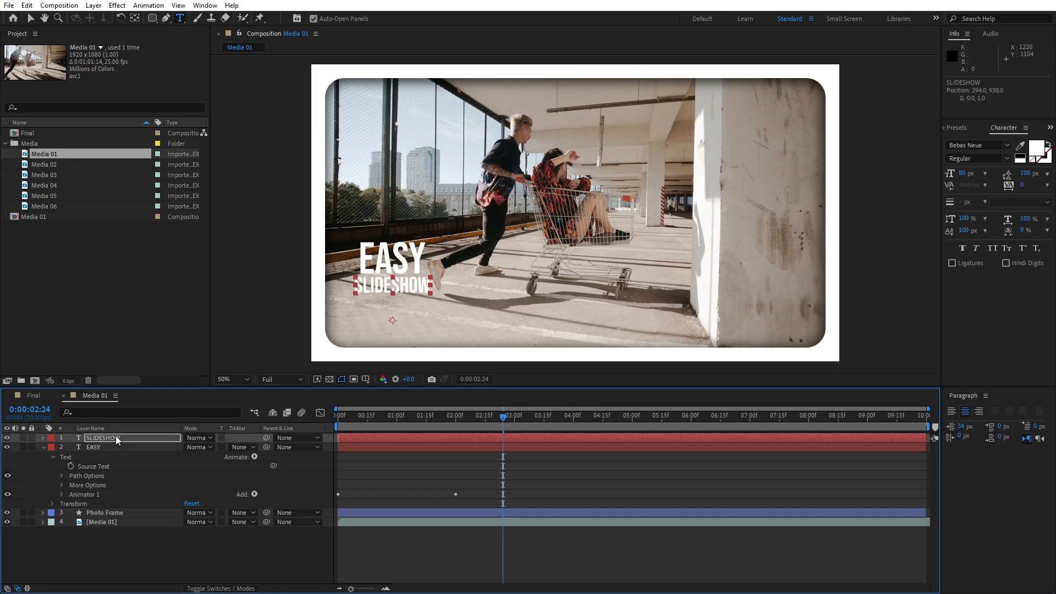
Preview both title animations, collapse the EASY layer and move the SLIDESHOW layer below it in the layer order
key(space)
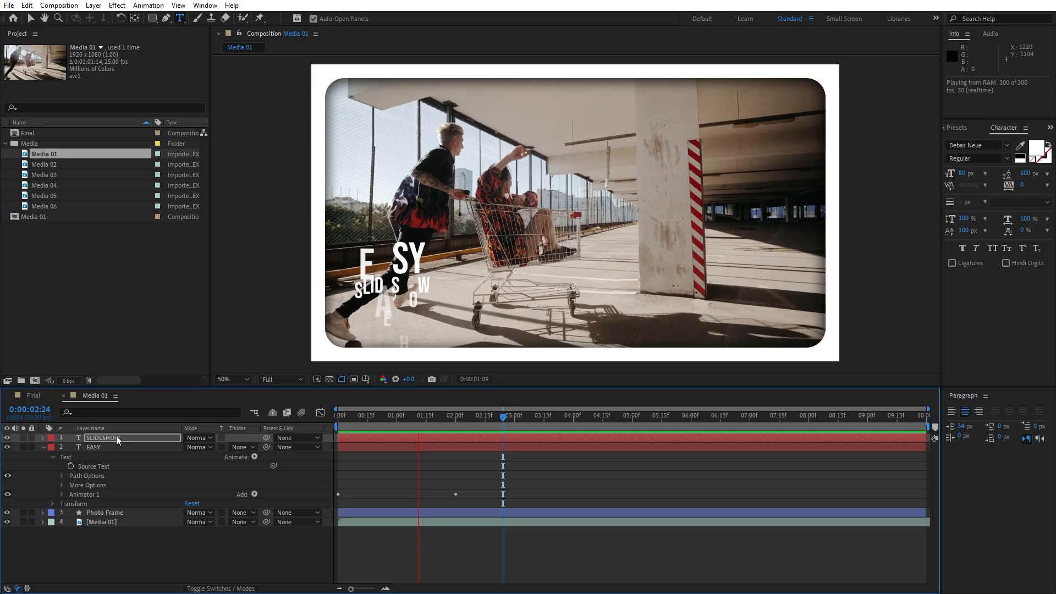
key(space)
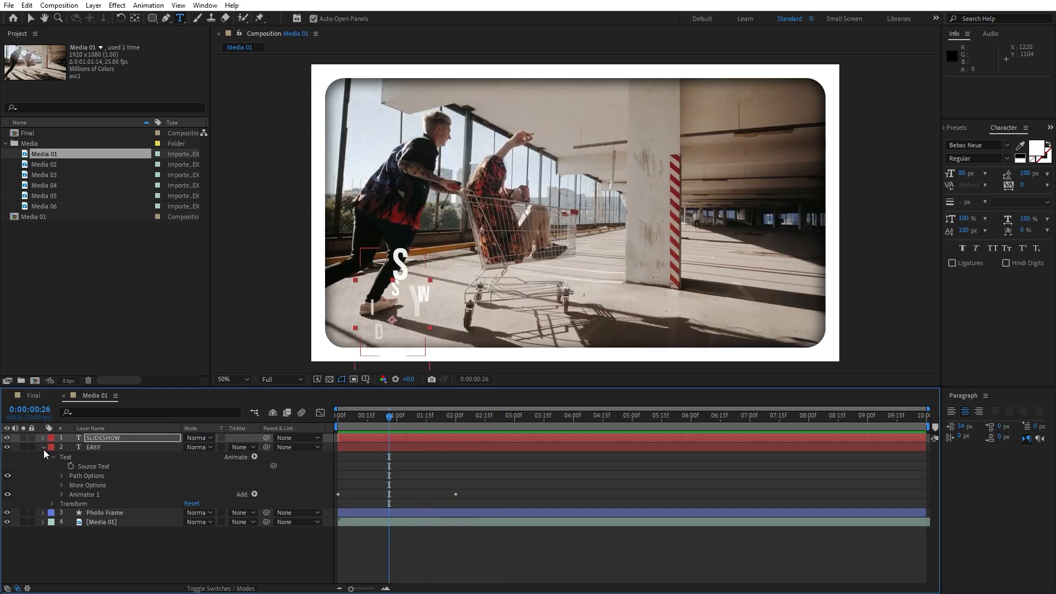
click(43, 448)
drag(115, 441, 114, 450)
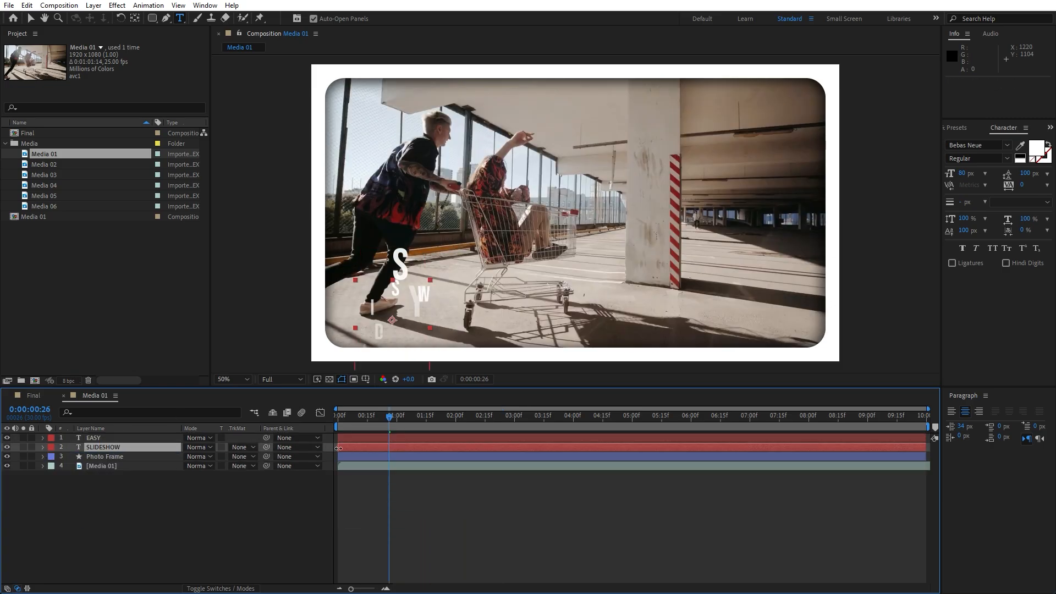
Shift the SLIDESHOW layer to start 15 frames later, then preview the staggered title animation from the beginning
drag(346, 448, 375, 447)
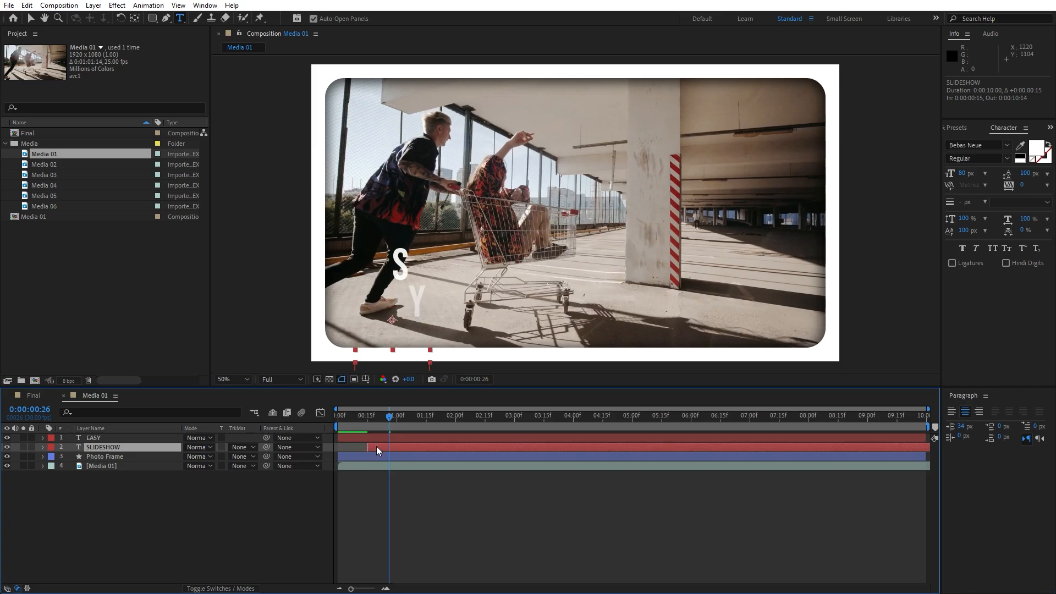
click(342, 418)
key(space)
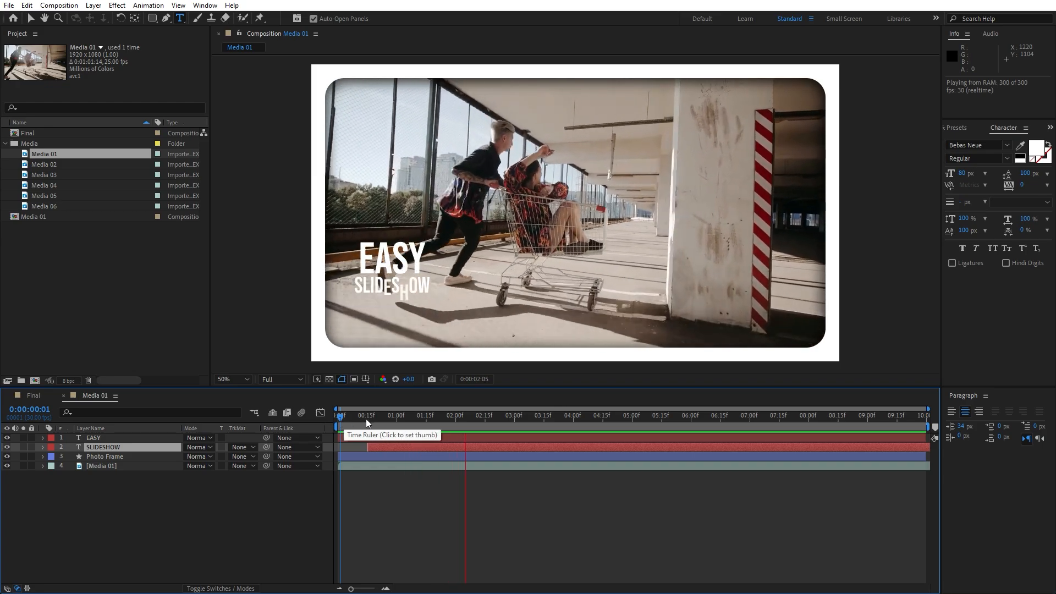
key(space)
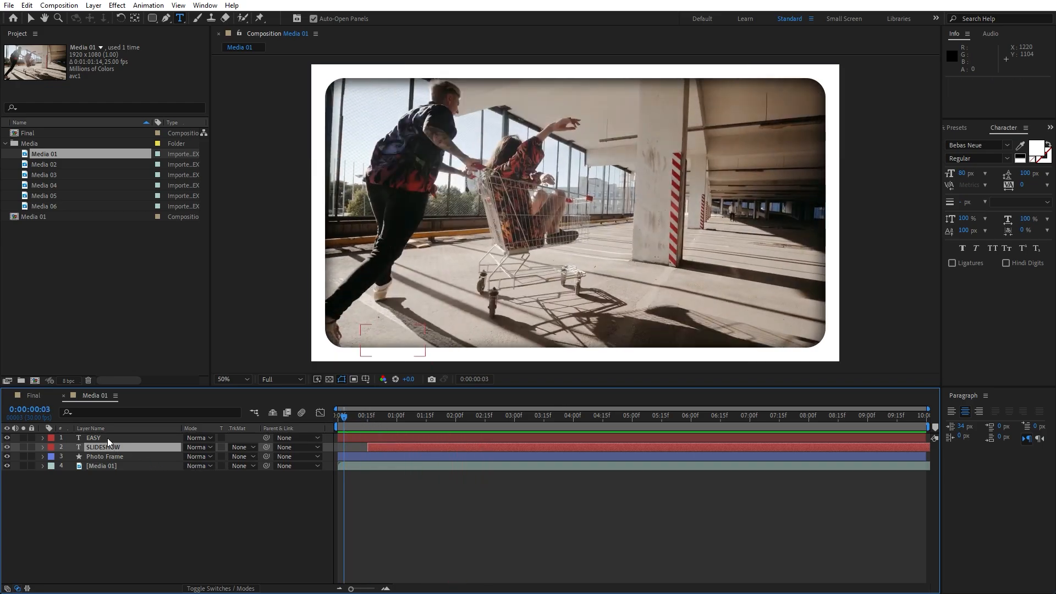
Apply Drop Shadow to both the EASY and SLIDESHOW layers and set its softness to 10
shift+click(109, 438)
click(957, 128)
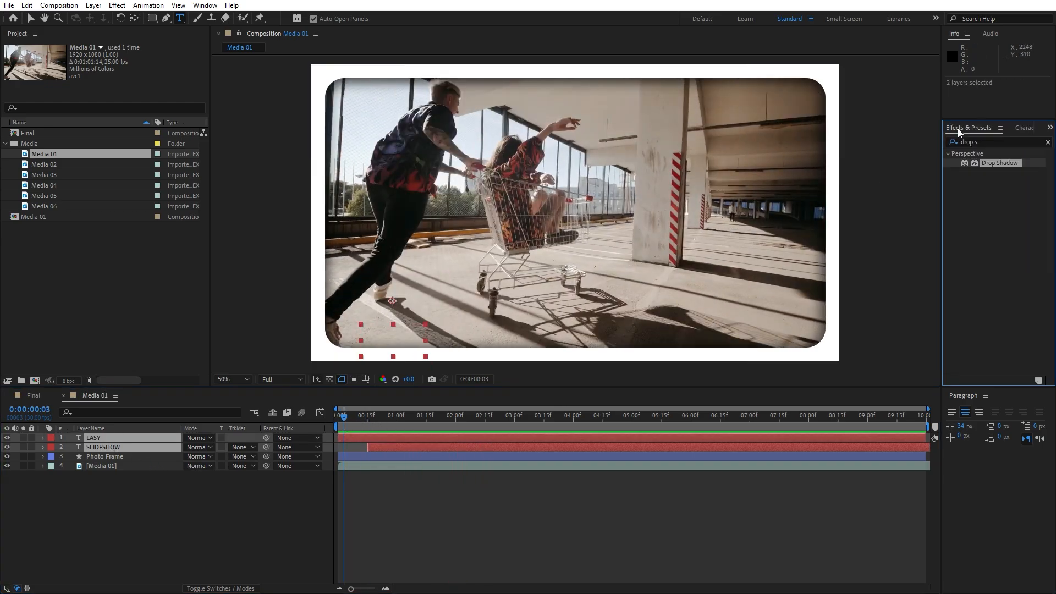
double_click(998, 163)
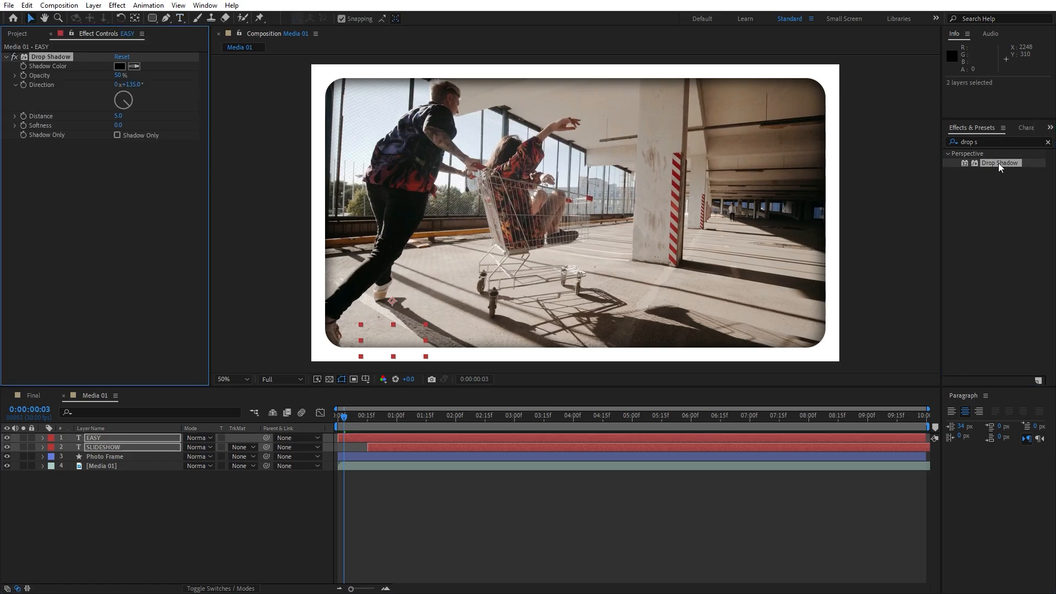
click(120, 126)
text(10)
key(Return)
click(164, 483)
Preview the shadowed titles and leave the current time at 0:00:03:29
drag(344, 416, 524, 417)
key(space)
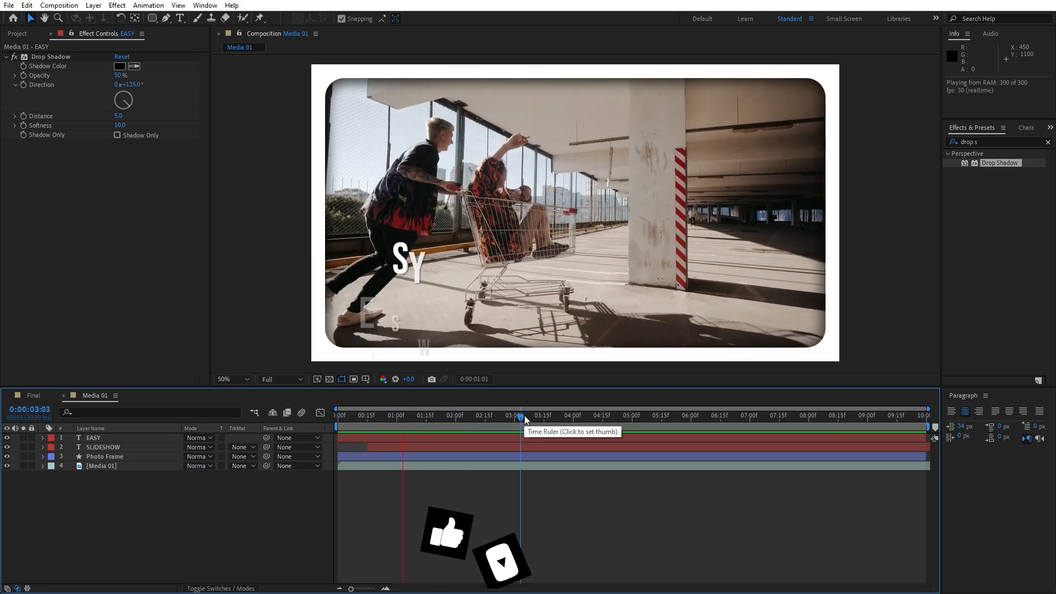
click(576, 416)
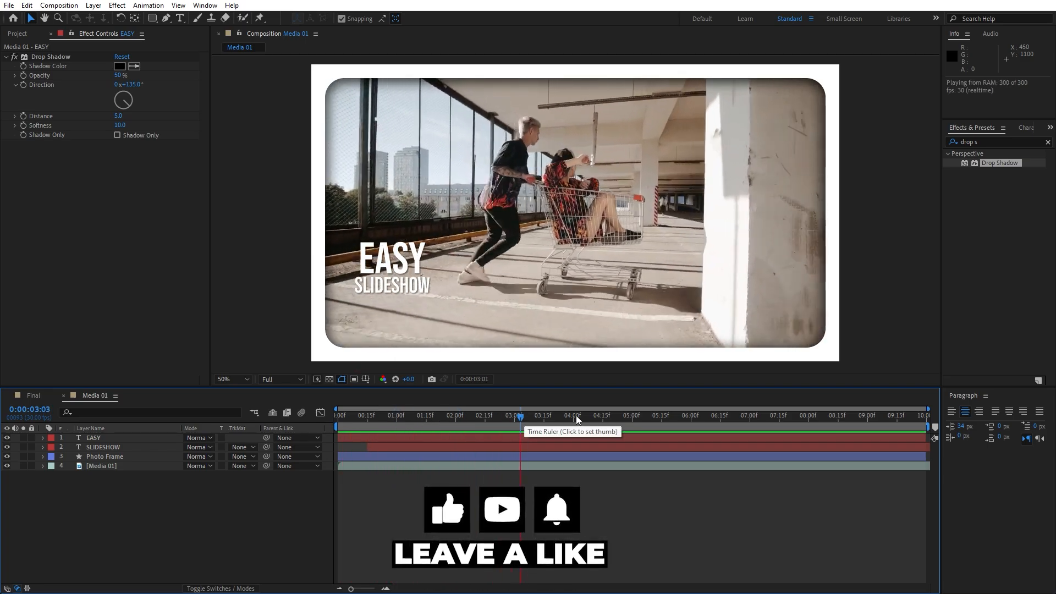
drag(577, 418, 573, 420)
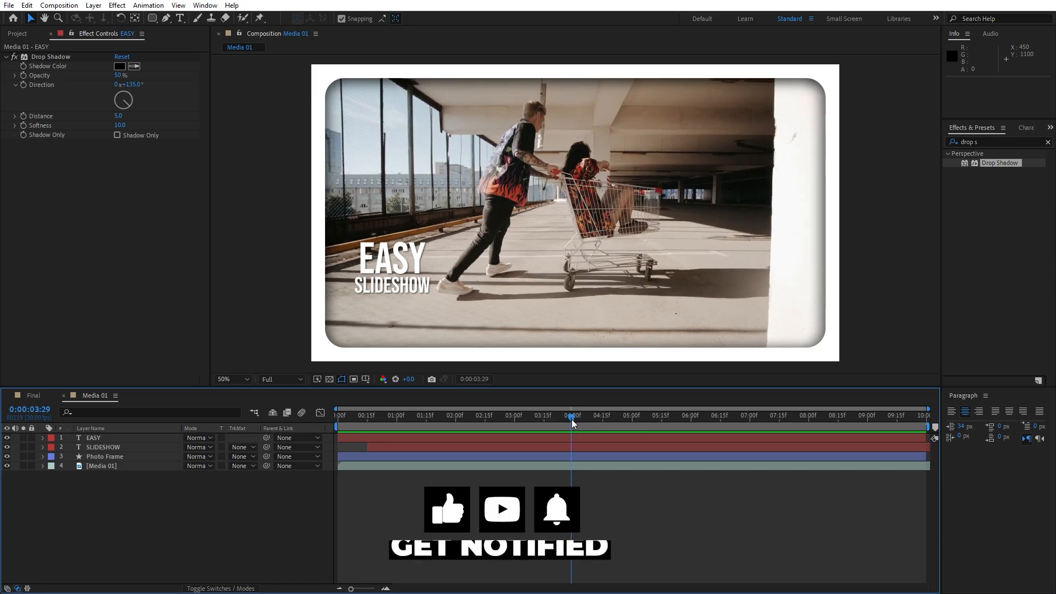
Add an adjustment layer on top of the Media 01 composition and name it "Light Sweep"
right_click(173, 521)
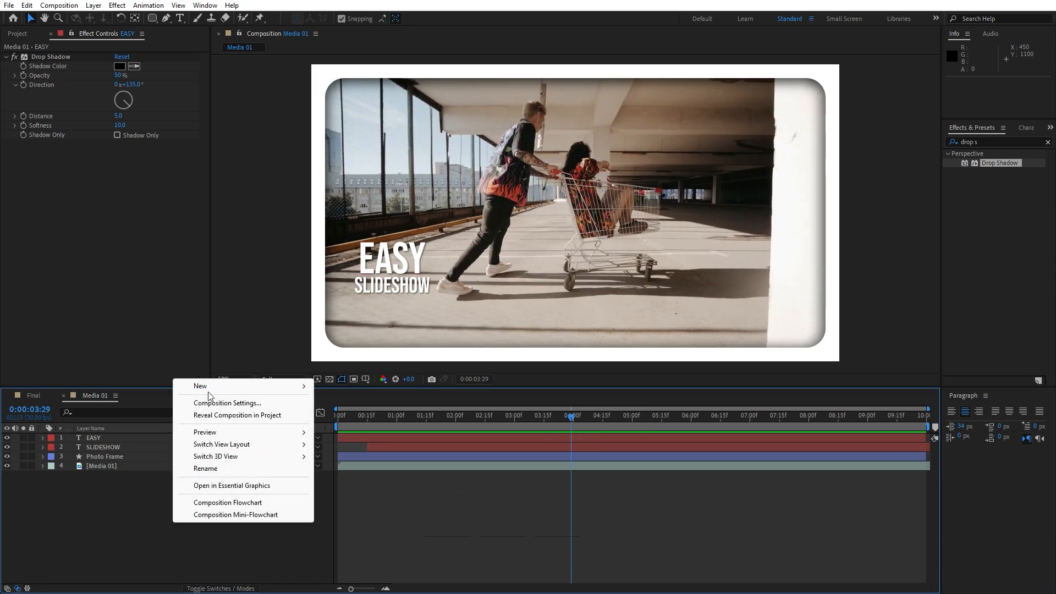
mouse_move(208, 387)
click(370, 475)
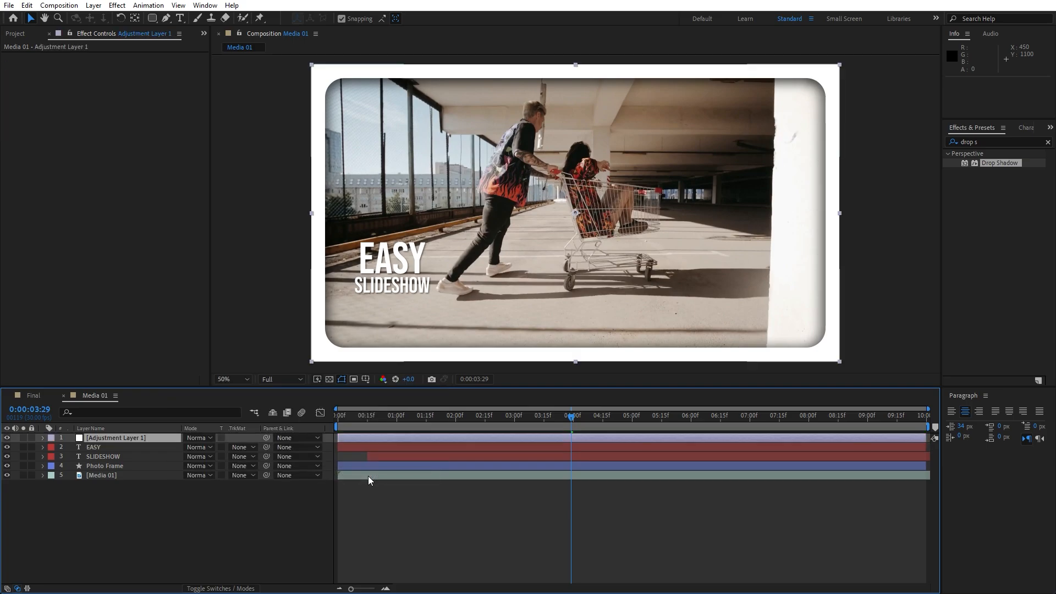
key(Return)
text(Light Sweep)
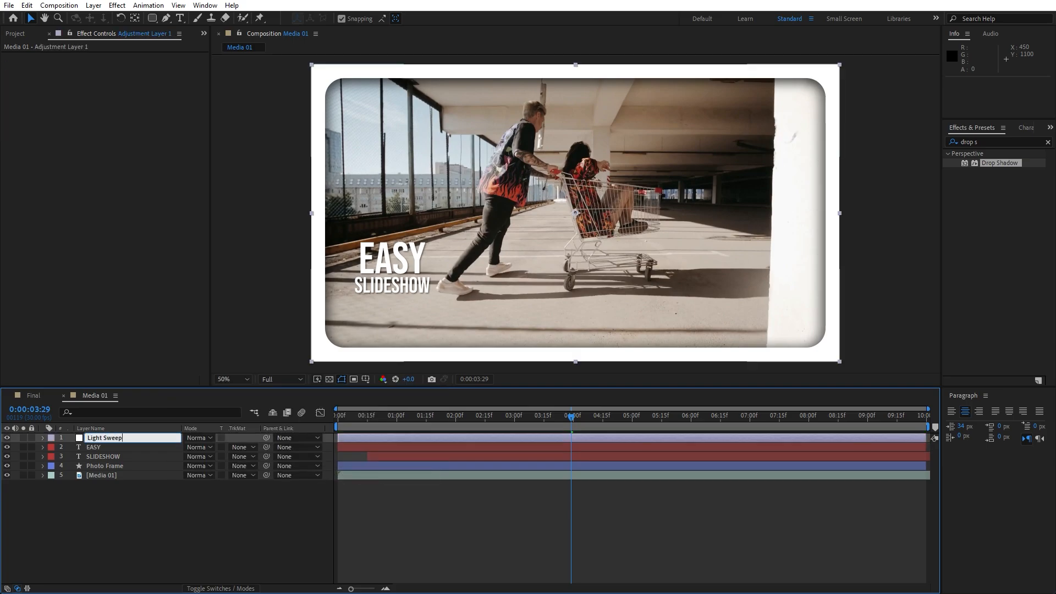
click(358, 528)
Find the CC Light Sweep effect and apply it to the Light Sweep adjustment layer
click(990, 140)
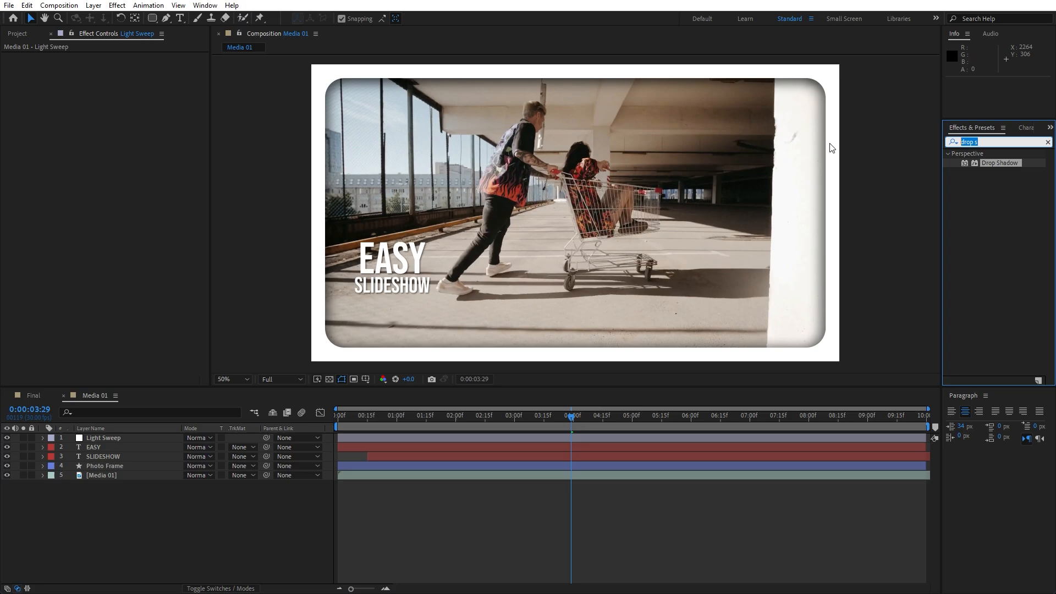
text(light se)
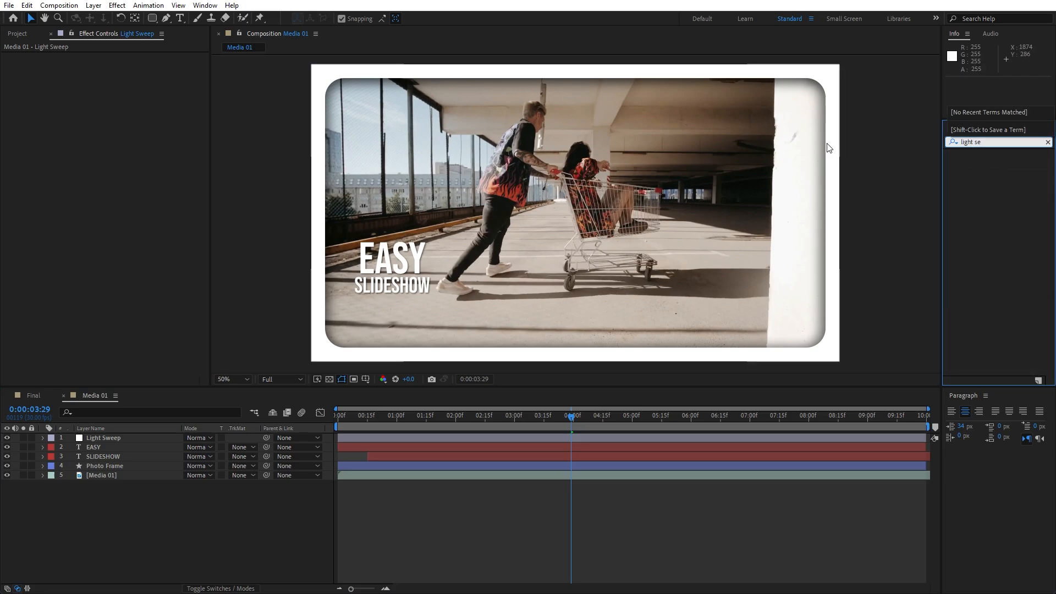
key(BackSpace)
text(w)
drag(989, 163, 138, 438)
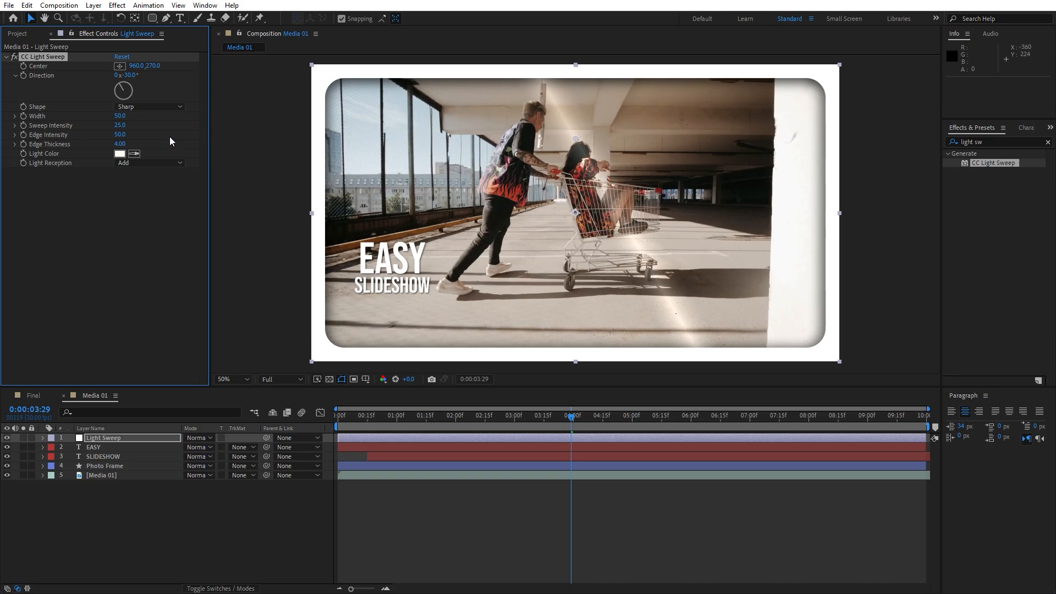
Set both the Edge Intensity and Edge Thickness of CC Light Sweep to 0
click(119, 144)
text(0)
click(131, 181)
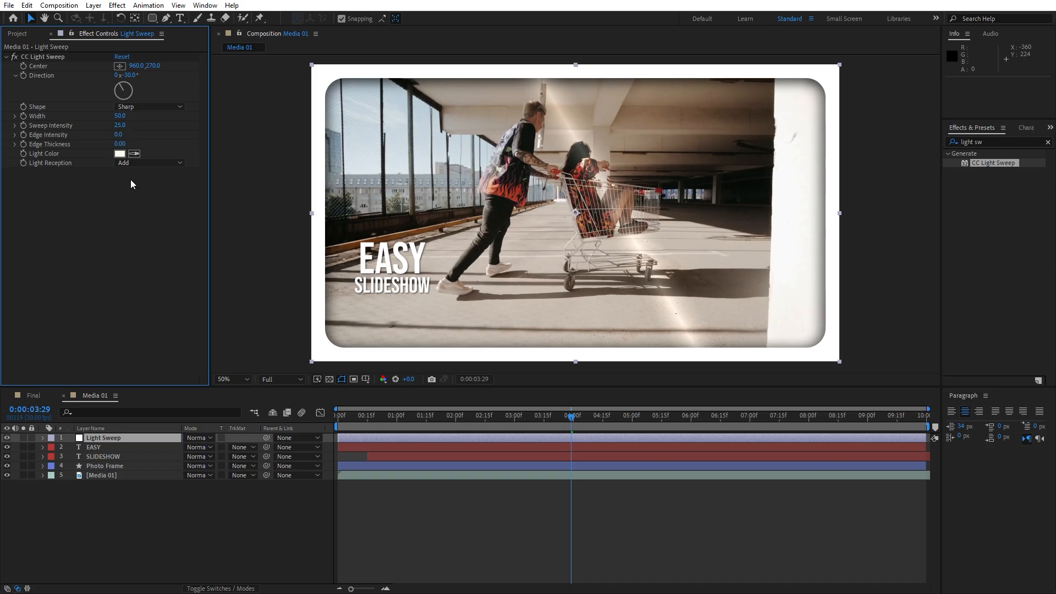
click(115, 501)
Set the Light Sweep layer's opacity to 50%
click(119, 443)
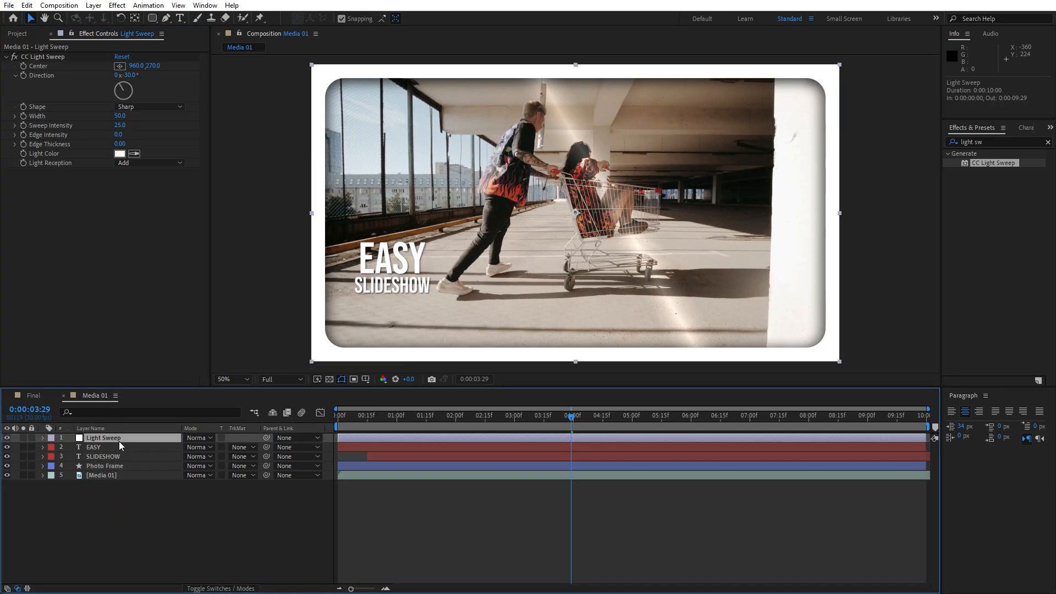
key(t)
drag(190, 448, 173, 448)
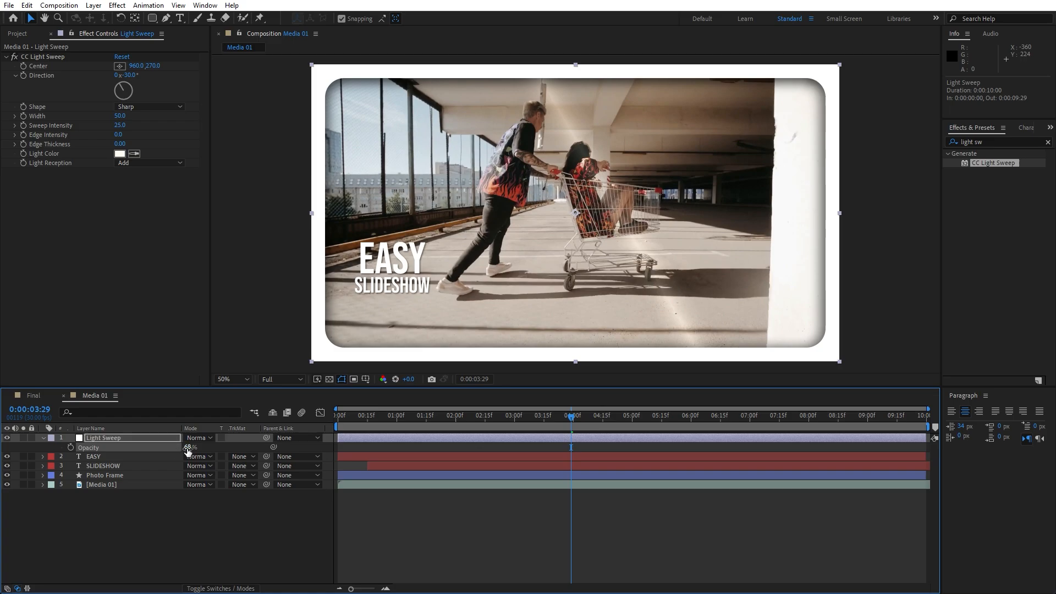
click(188, 449)
text(50)
click(193, 510)
Try rotating the direction of the light sweep and undo the change
click(193, 248)
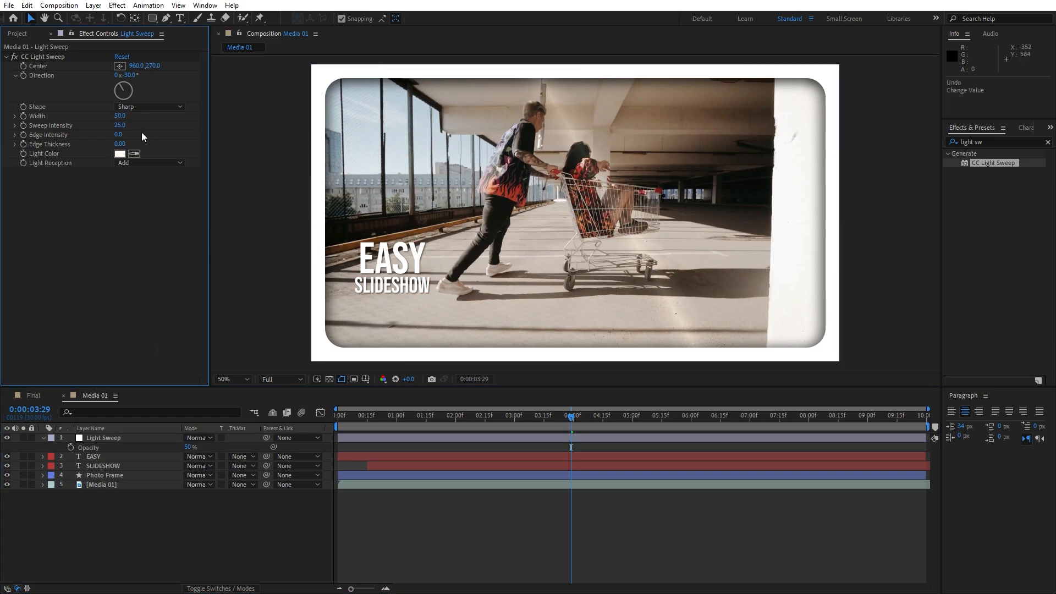
drag(123, 90, 149, 101)
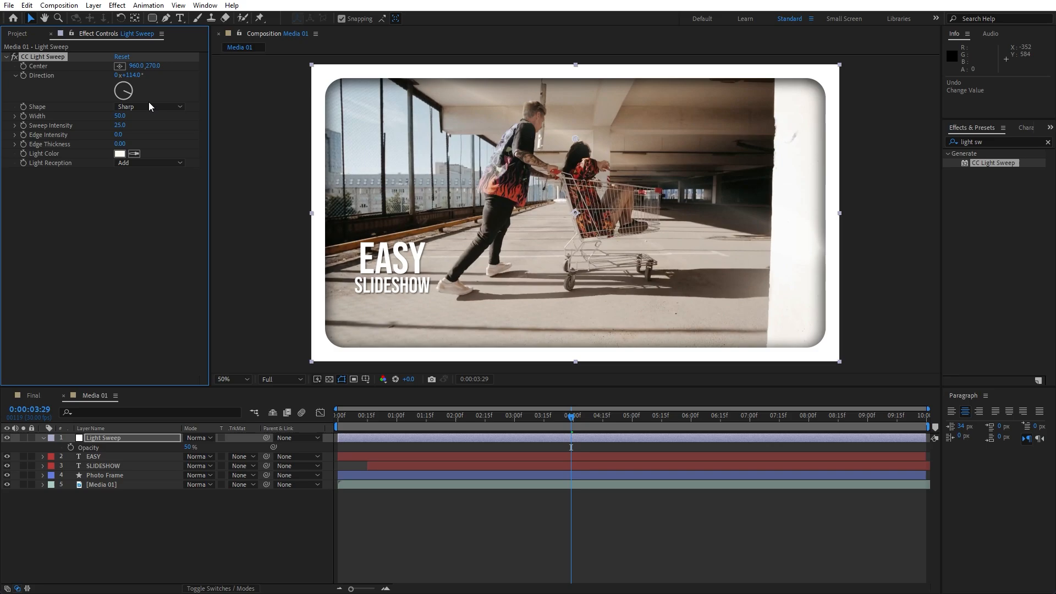
key(ctrl+z)
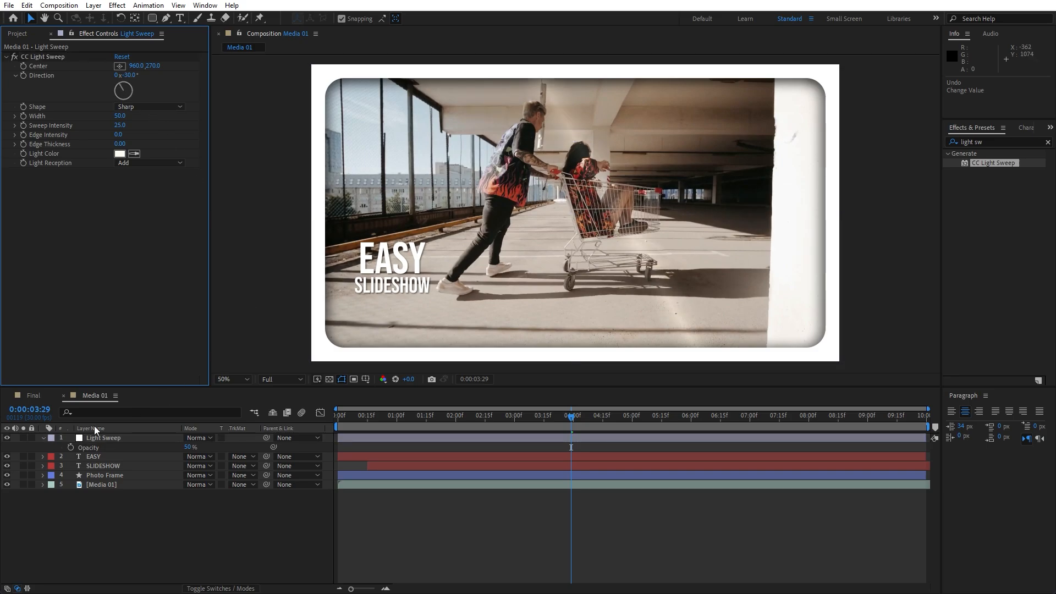
Collapse the Light Sweep layer and Media folder, close the Media 01 timeline and add that composition as a layer in Final
click(43, 438)
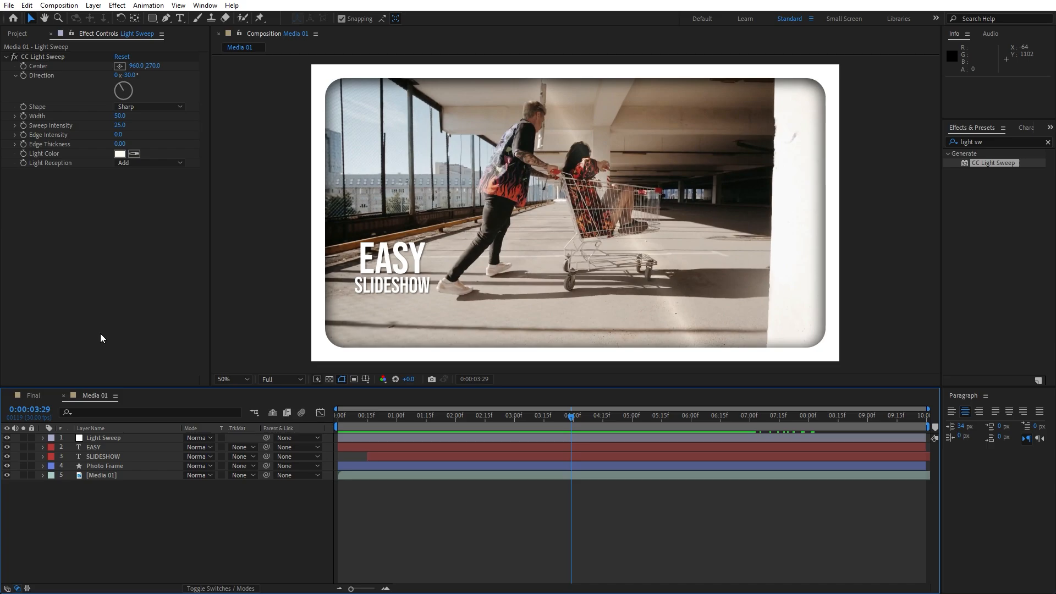
click(52, 34)
click(107, 291)
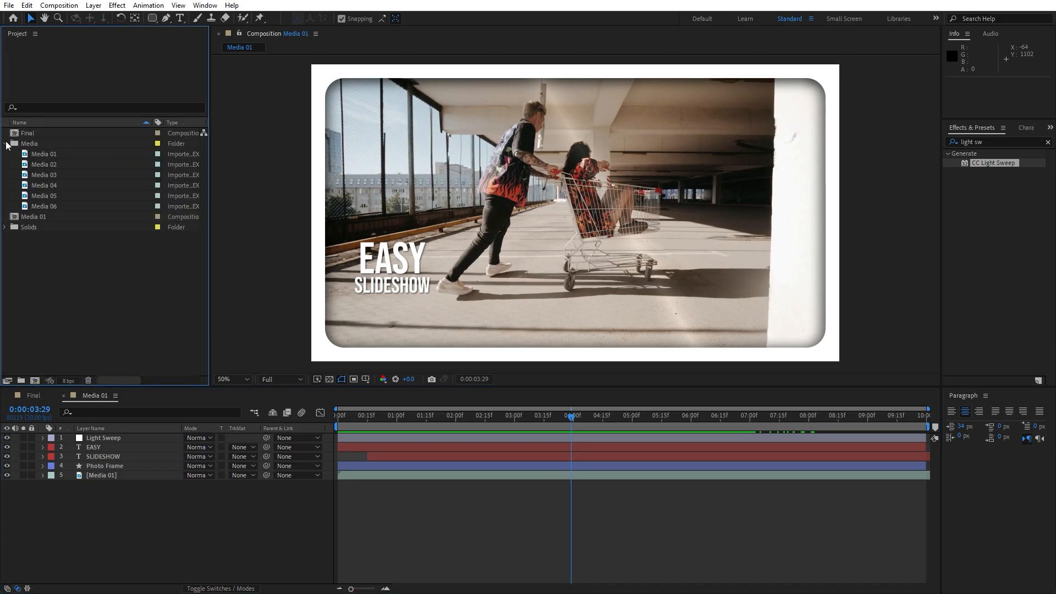
click(6, 143)
click(34, 154)
click(63, 395)
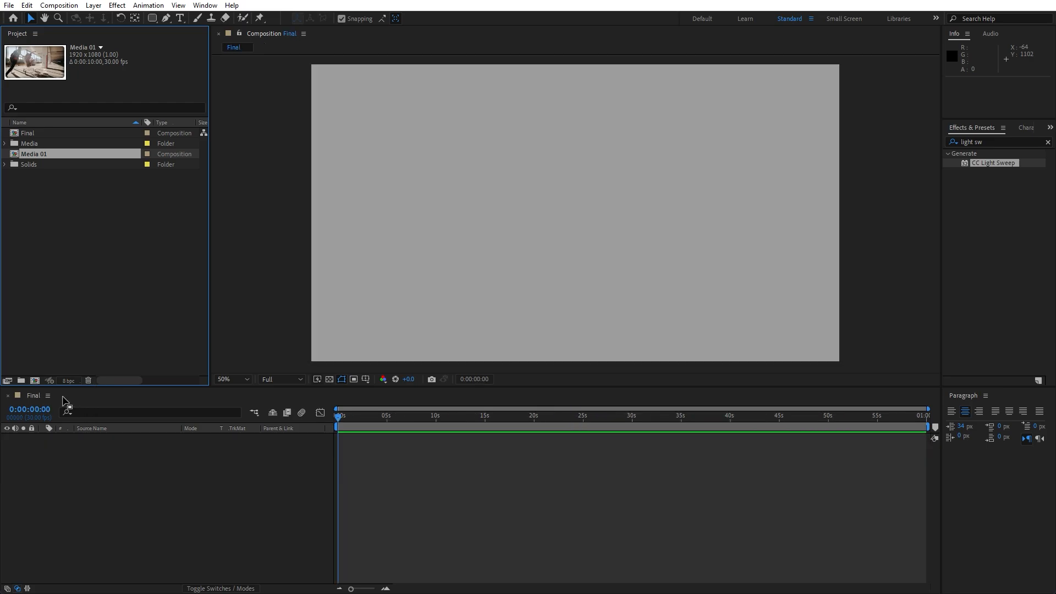
drag(35, 154, 132, 489)
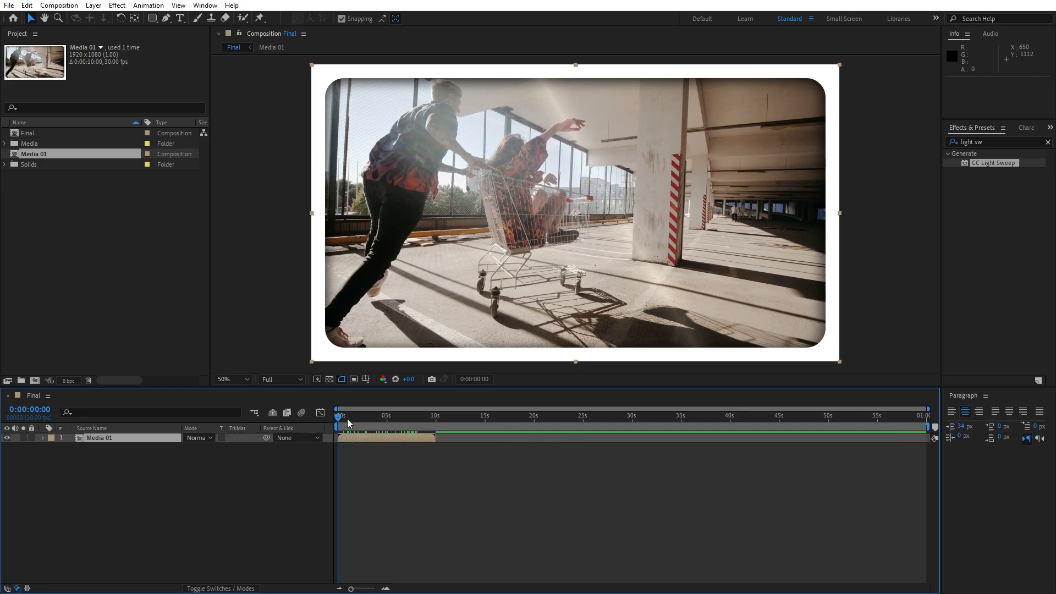
Find the CC Page Turn effect and apply it to the Media 01 layer in the Final composition
drag(347, 418, 395, 420)
click(127, 438)
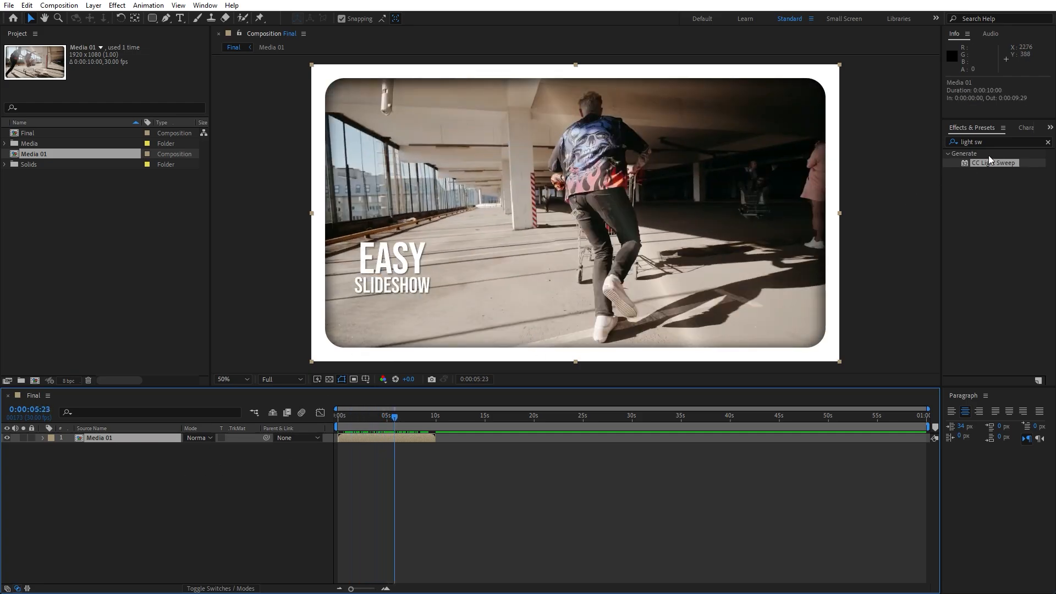
click(1007, 140)
key(BackSpace)
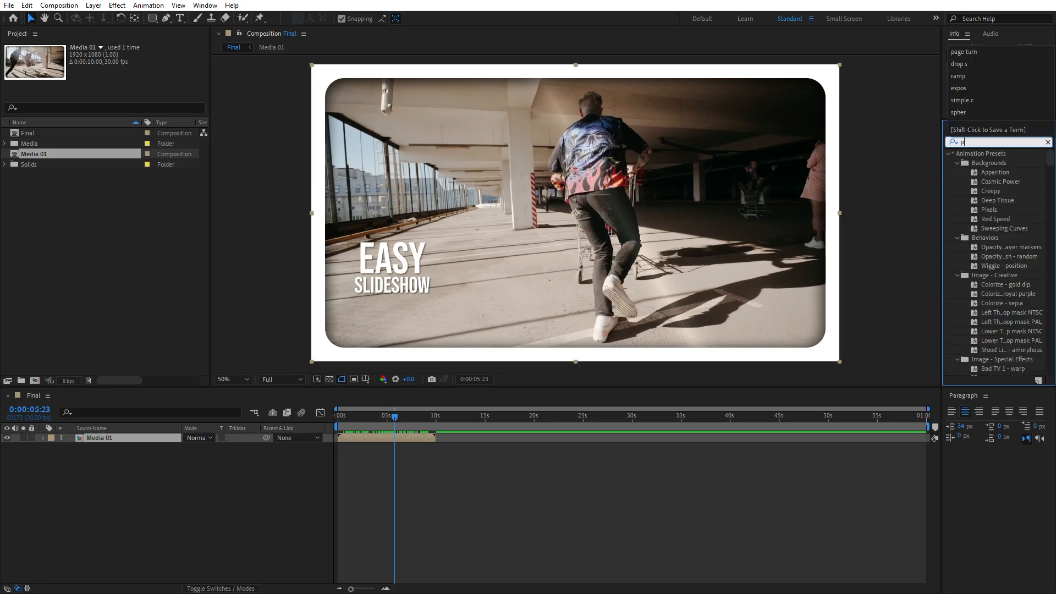
text(page tur)
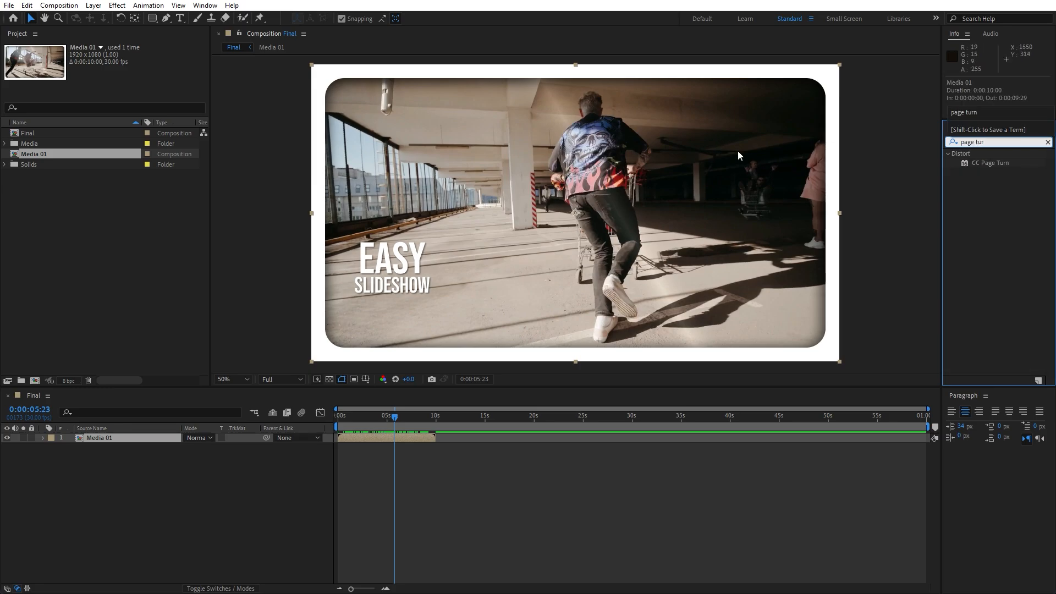
drag(988, 163, 151, 436)
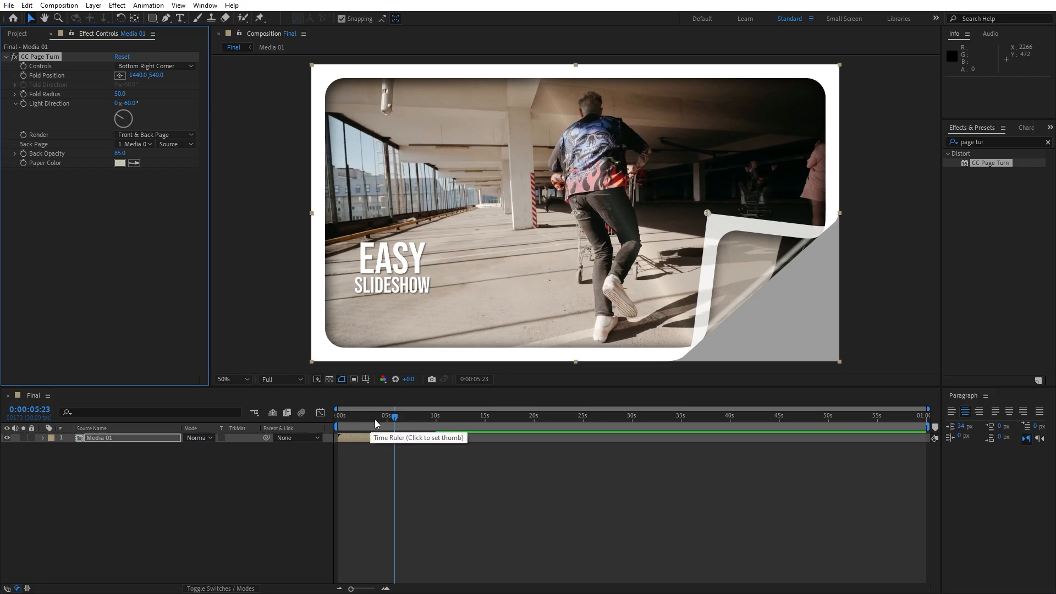
At 0:00:00:00, move the page turn's Fold Position outside the frame to 2516, 1360 and keyframe it
drag(374, 419, 280, 419)
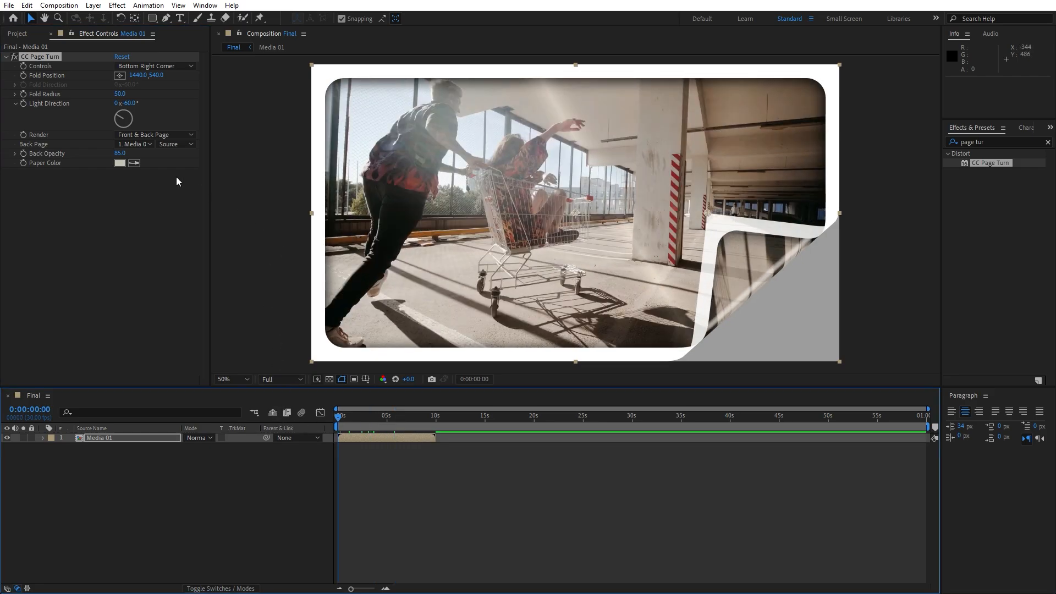
scroll(308, 228, down, 2)
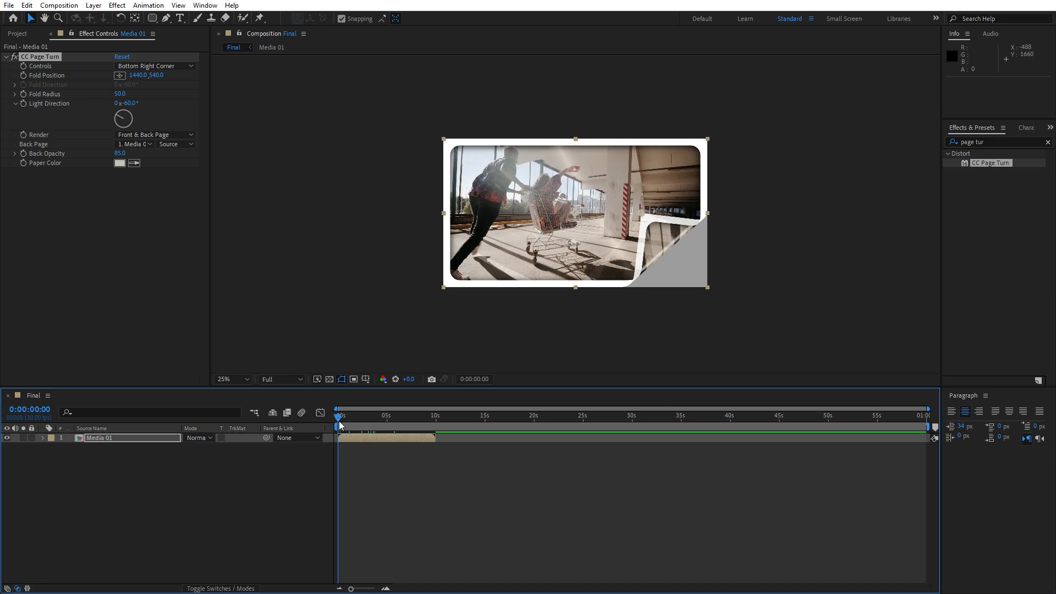
click(120, 75)
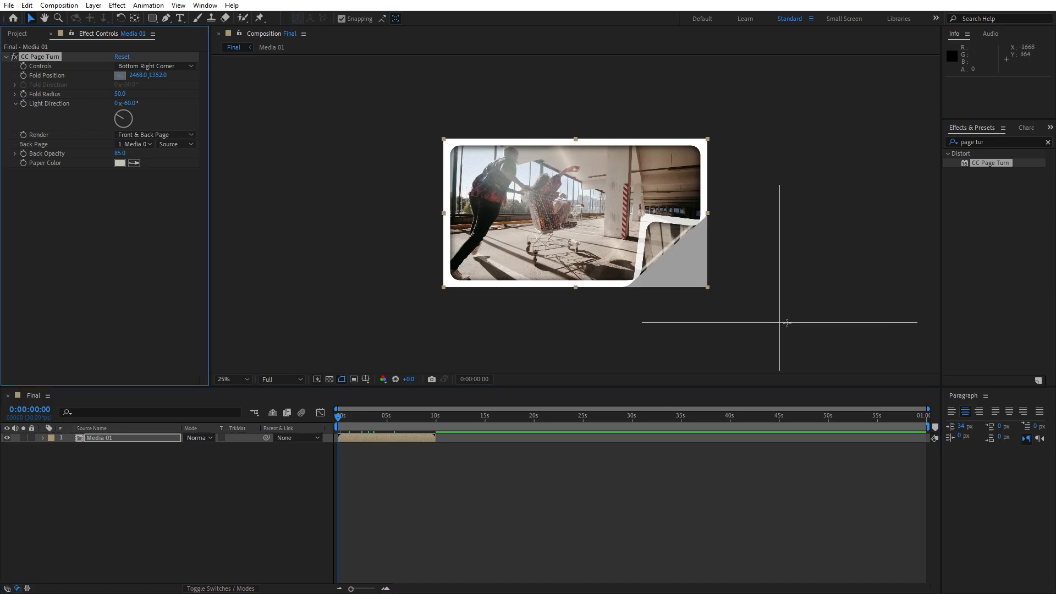
click(789, 324)
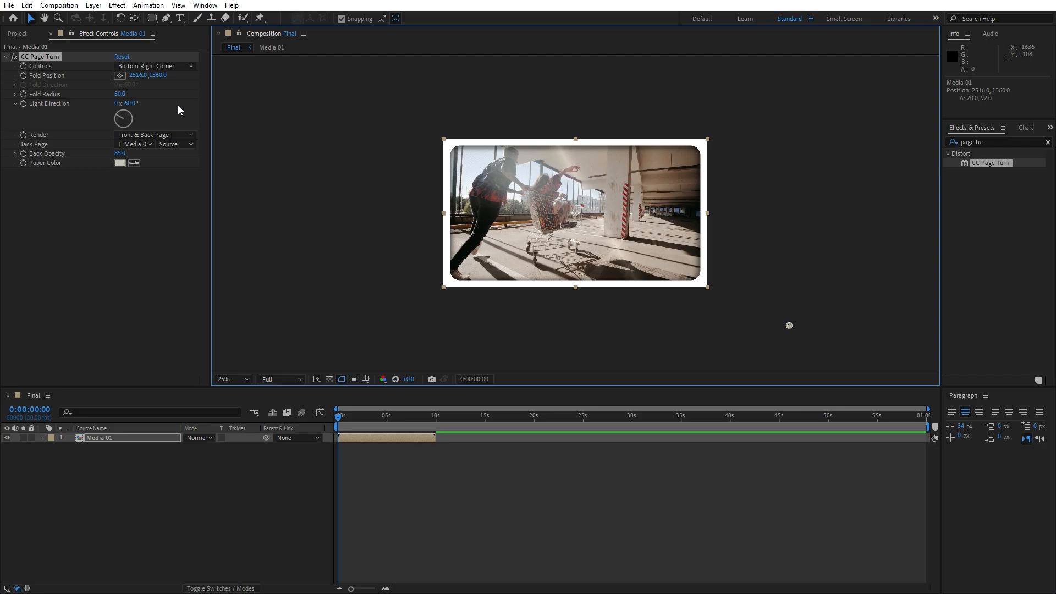
click(23, 75)
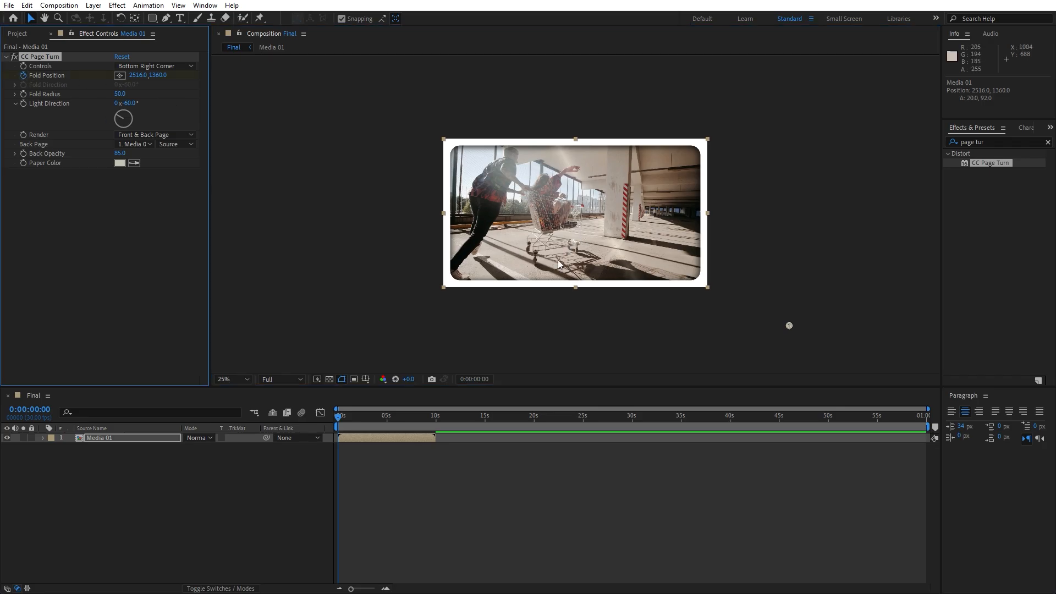
At 0:00:07:01, keyframe the page turn's Fold Position beyond the frame's opposite corner at -2148, -1048
drag(352, 589, 368, 588)
click(433, 417)
drag(435, 418, 560, 414)
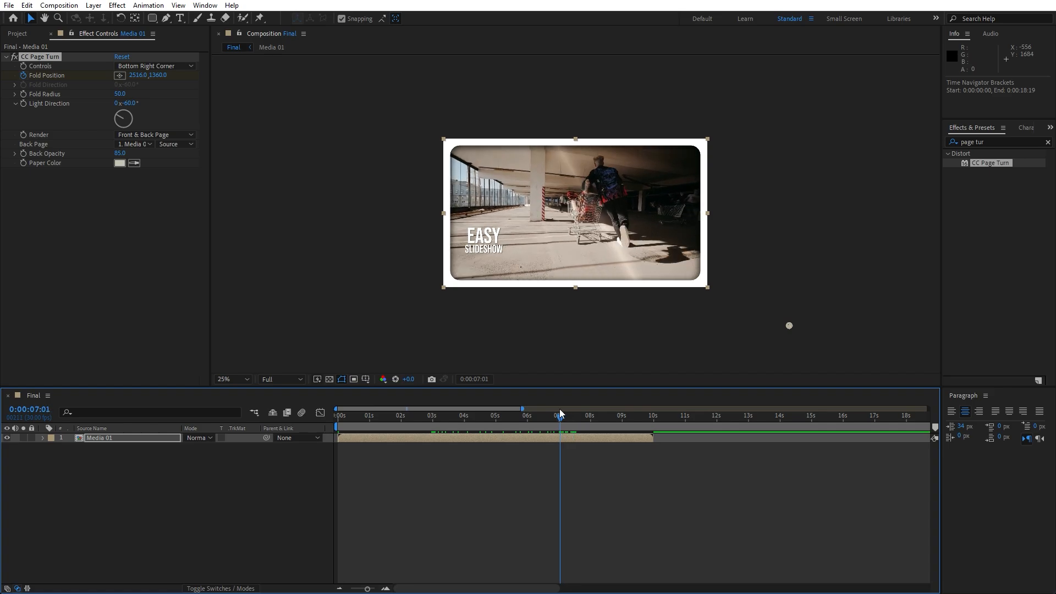
key(comma)
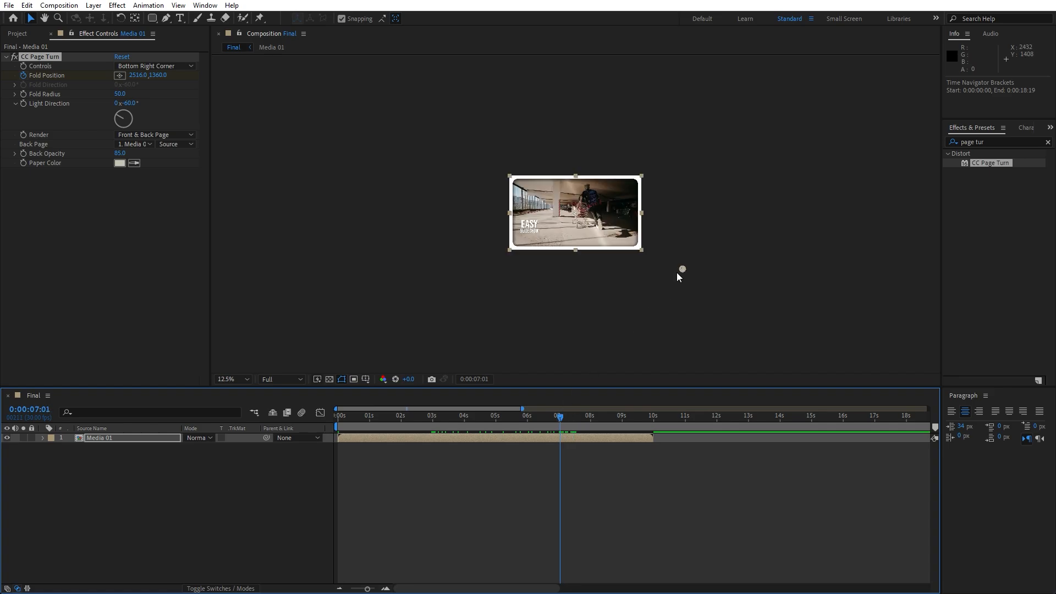
drag(682, 268, 384, 116)
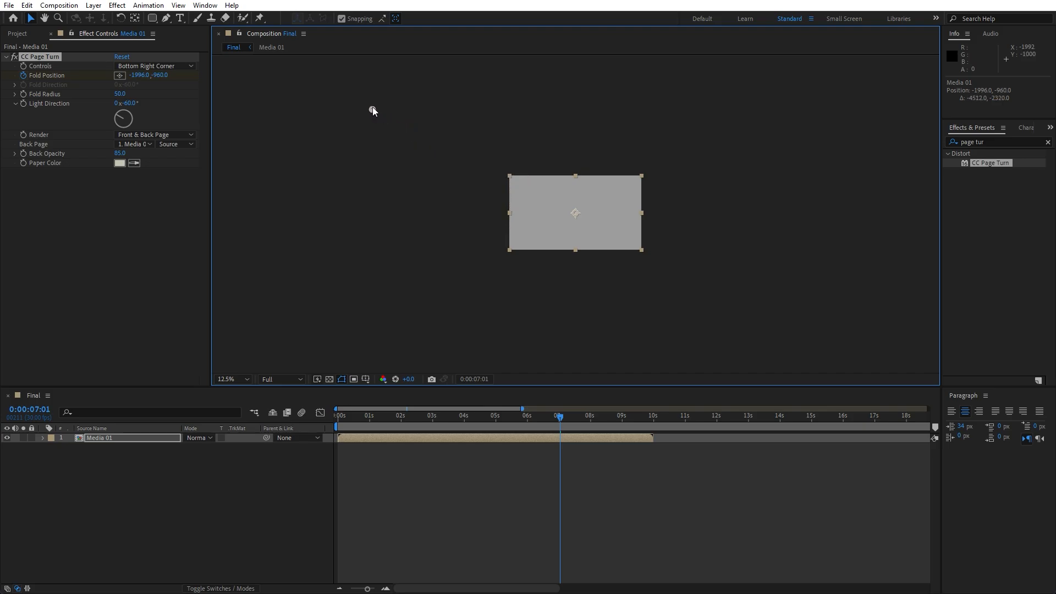
Reveal the Media 01 layer's keyframes and apply Easy Ease to both Fold Position keyframes
click(100, 435)
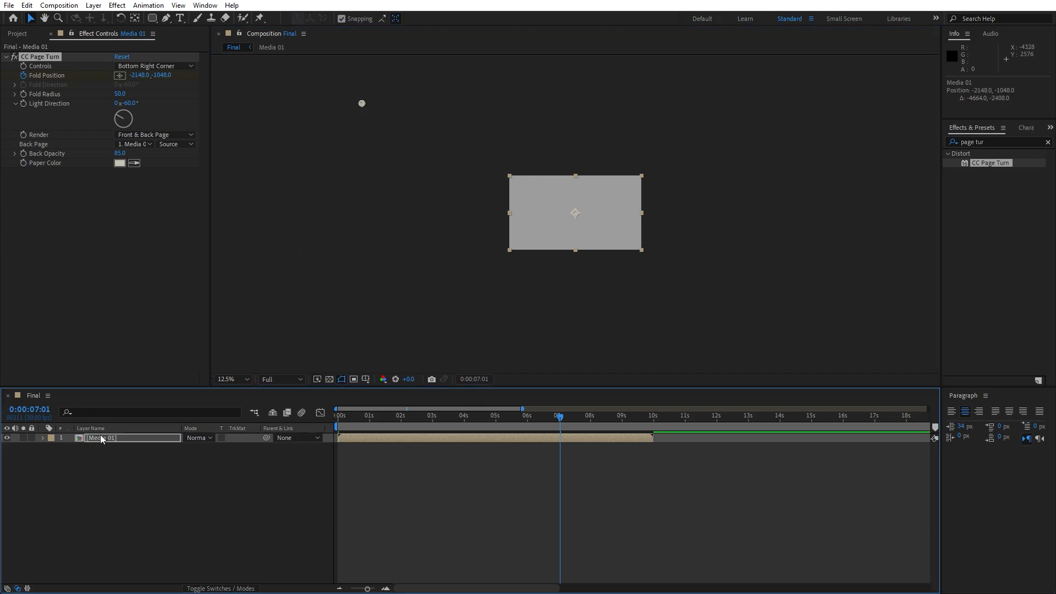
key(u)
drag(618, 482, 240, 433)
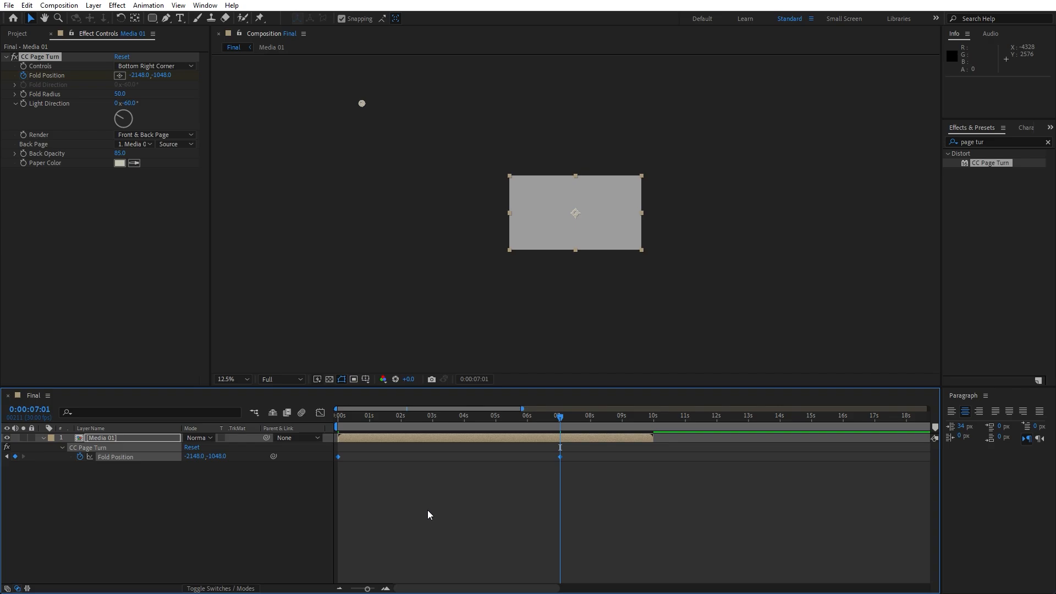
key(F9)
Reshape the Fold Position speed graph into a steep central peak by lengthening both keyframes' influence, and preview the page turn
click(321, 414)
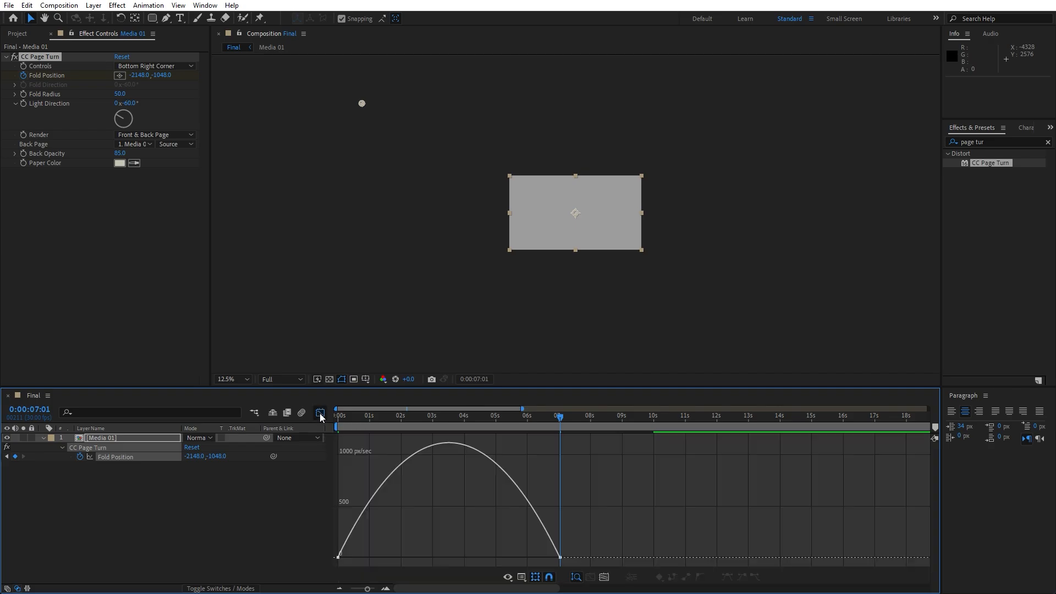
right_click(567, 493)
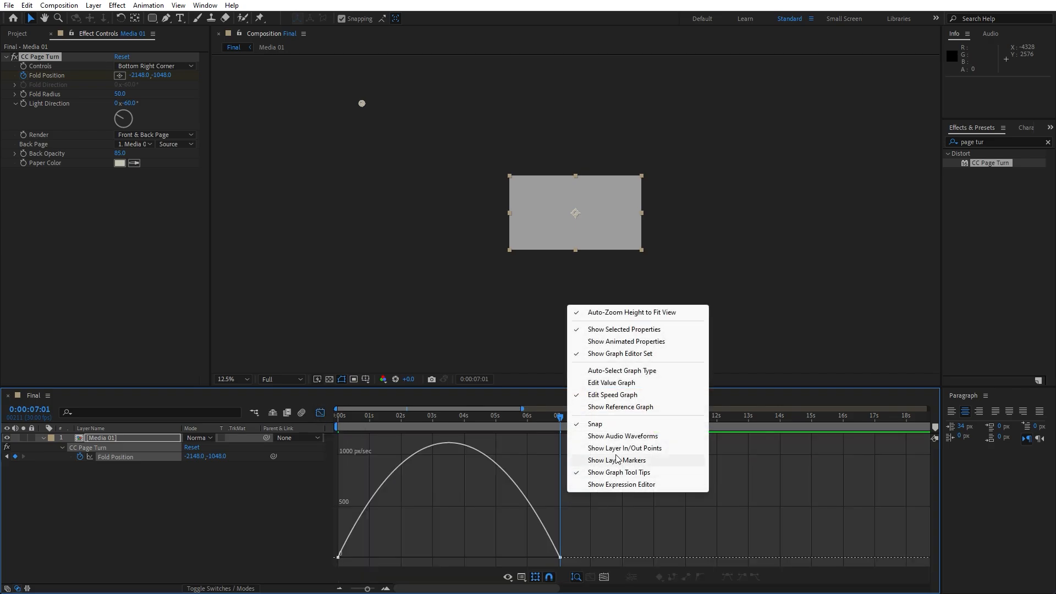
click(544, 515)
drag(608, 515, 465, 561)
drag(397, 530, 435, 560)
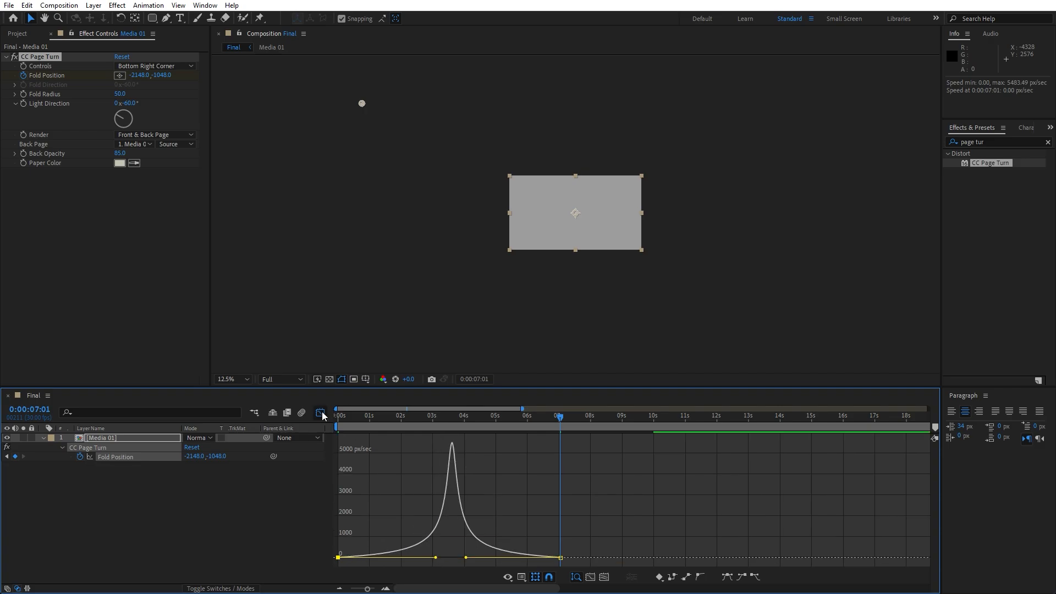
click(321, 413)
scroll(585, 298, up, 1)
key(space)
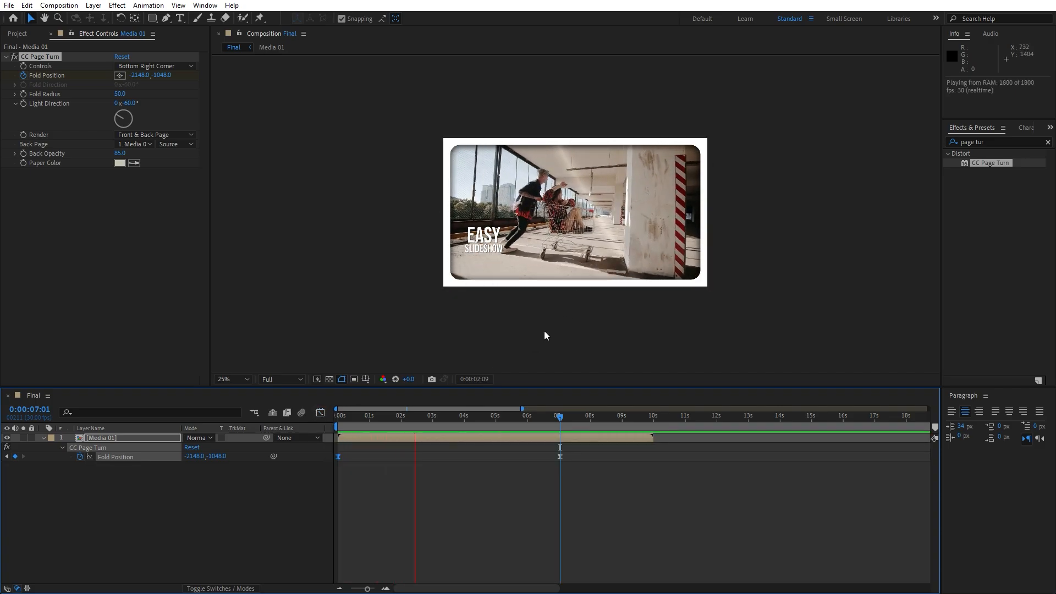
At 0:00:00:00, keyframe the page turn's Fold Radius with a value of 100
drag(455, 421, 326, 426)
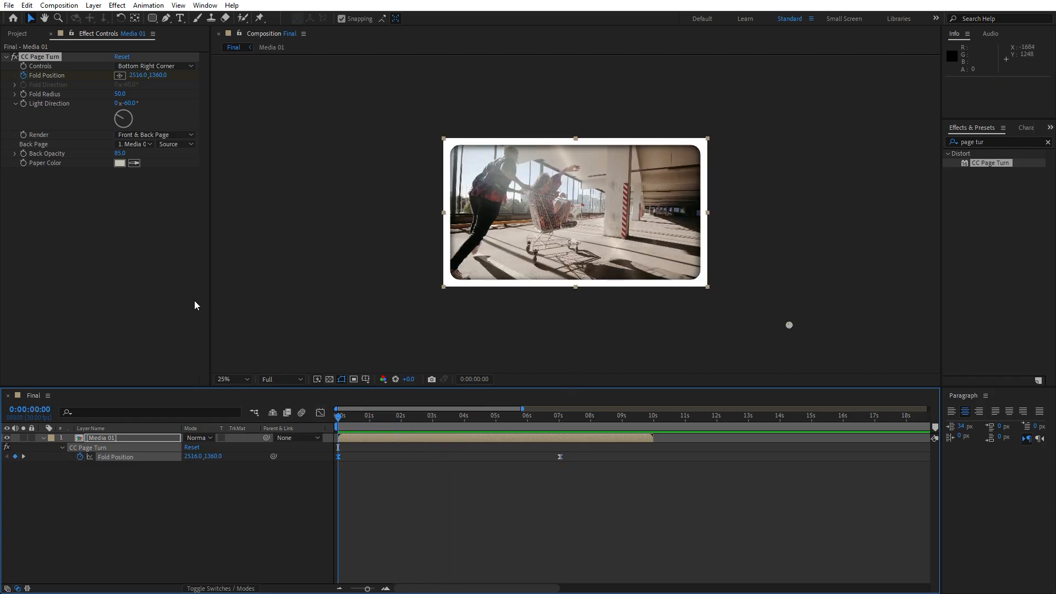
click(108, 253)
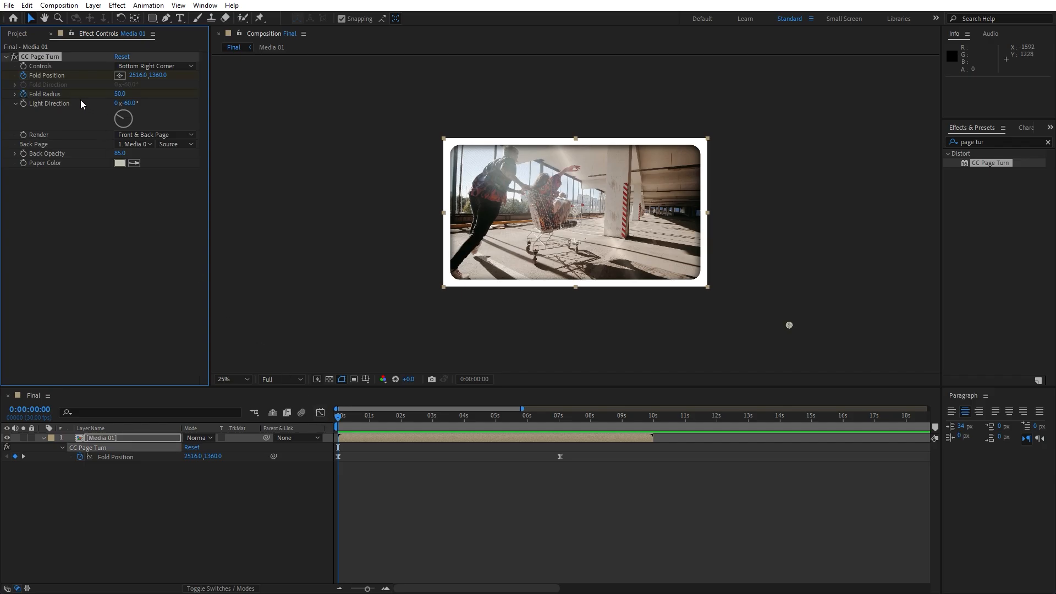
click(119, 94)
text(100)
key(Return)
At 0:00:07:01, set the Fold Radius to 500 and preview the animation
drag(410, 418, 549, 414)
click(125, 96)
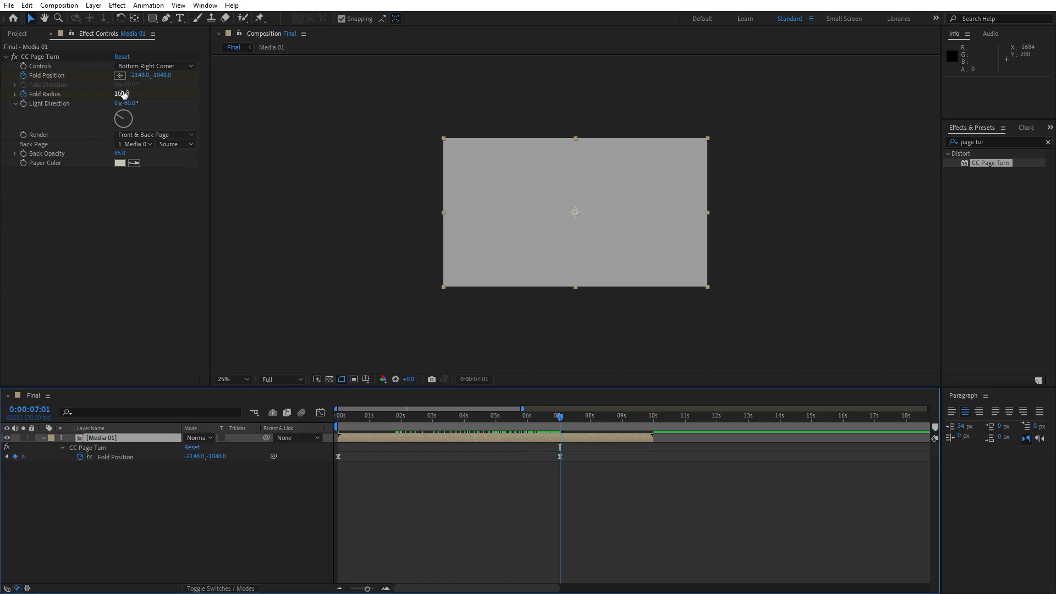
text(500)
key(Return)
click(215, 488)
key(space)
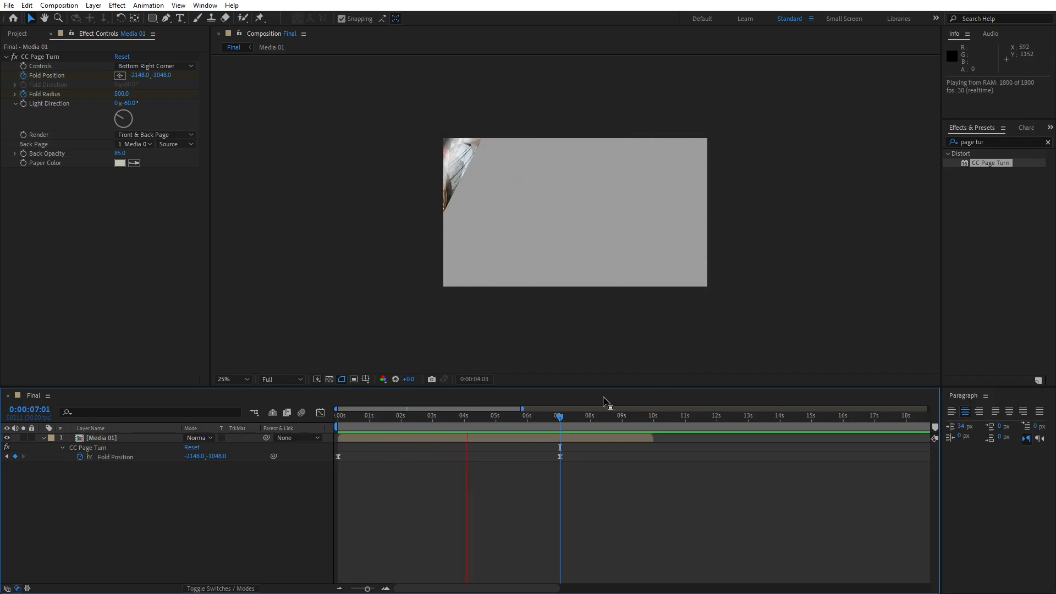
With the page partly turned at 0:00:03:20, set the effect's Back Opacity to 100 and its Back Page to None
click(469, 420)
drag(469, 422, 454, 427)
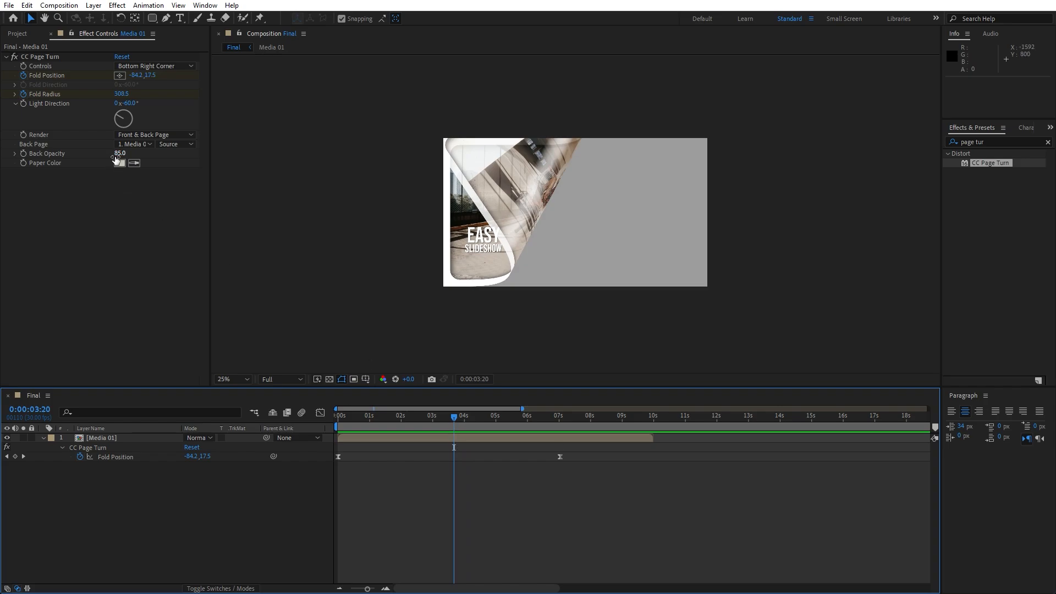
click(120, 153)
text(100)
key(Return)
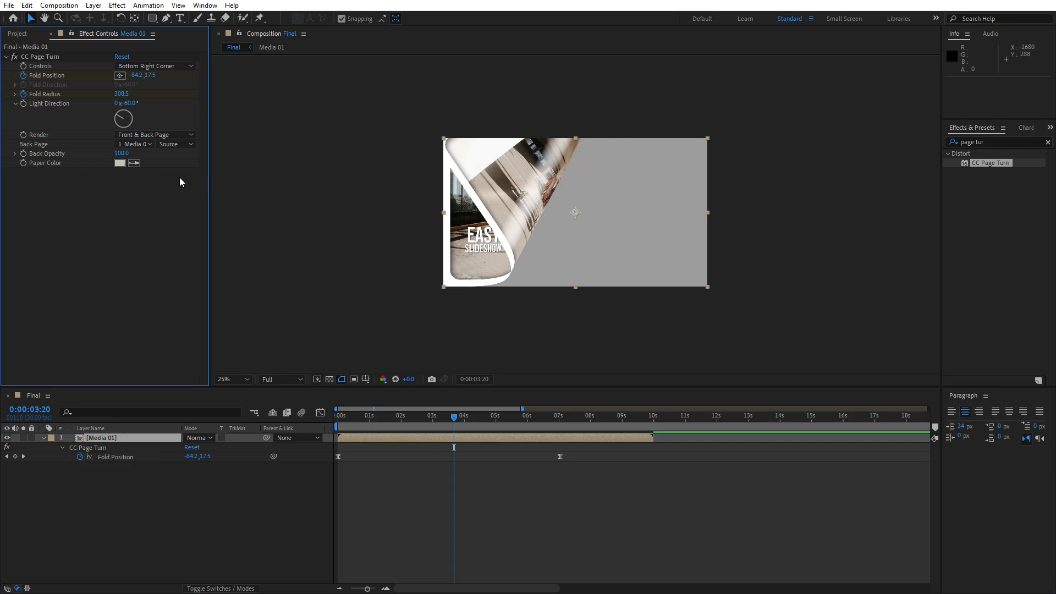
click(144, 144)
click(143, 157)
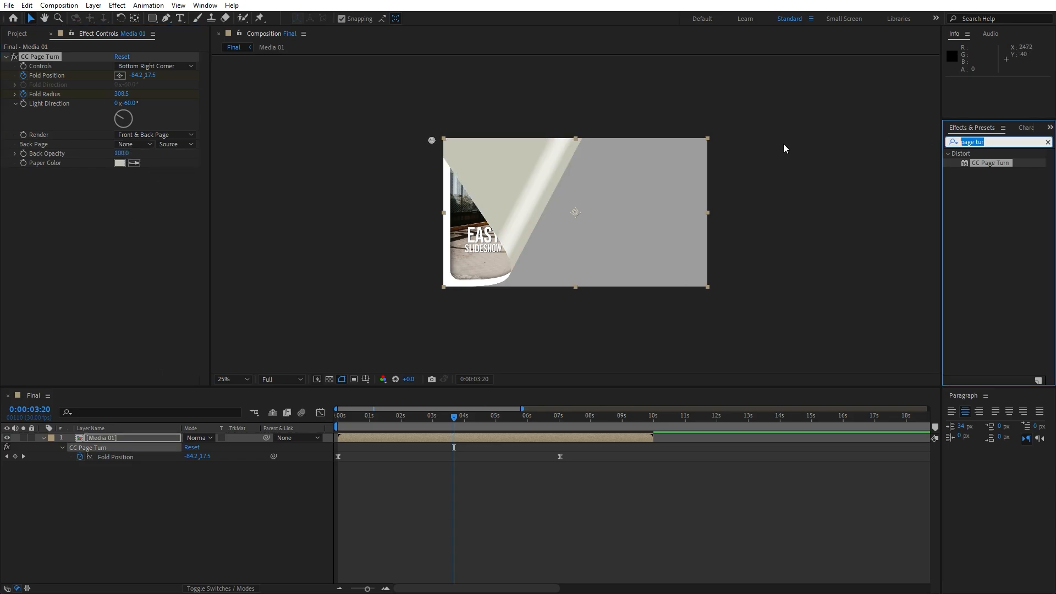
Add a Drop Shadow with a Distance of 20 and Softness of 100 to the Media 01 layer, and preview the turn
text(drop s)
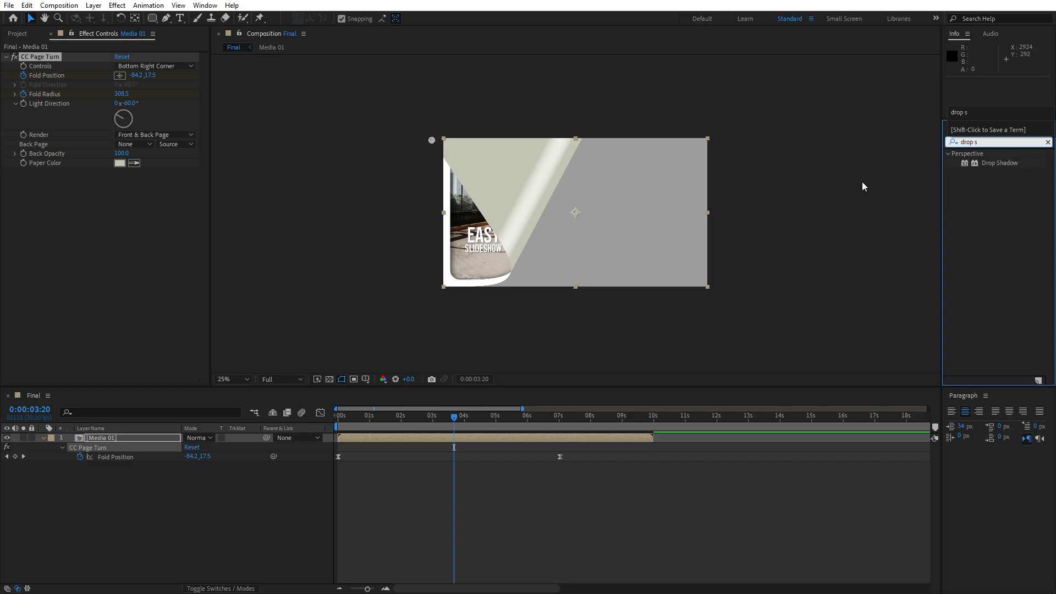
drag(994, 163, 100, 249)
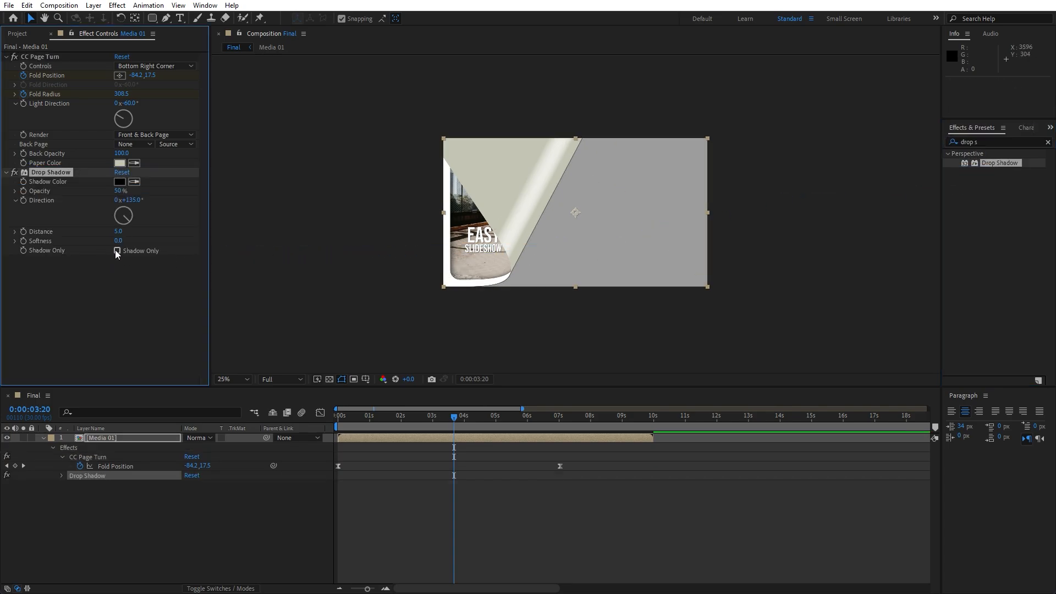
click(119, 232)
text(20)
click(111, 286)
text(10)
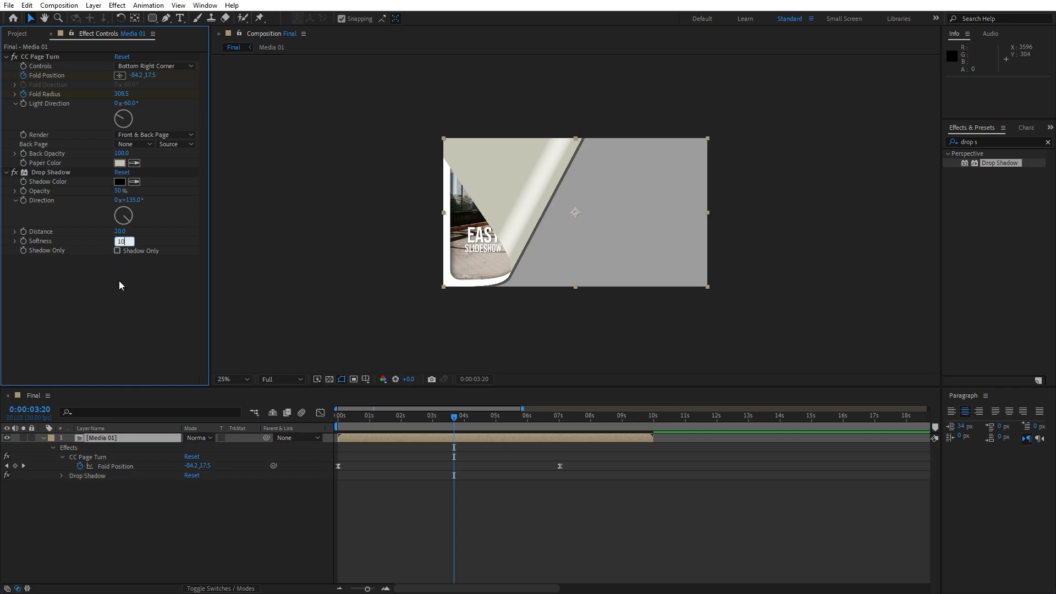
text(0)
click(122, 312)
drag(445, 419, 372, 408)
key(space)
scroll(590, 329, up, 2)
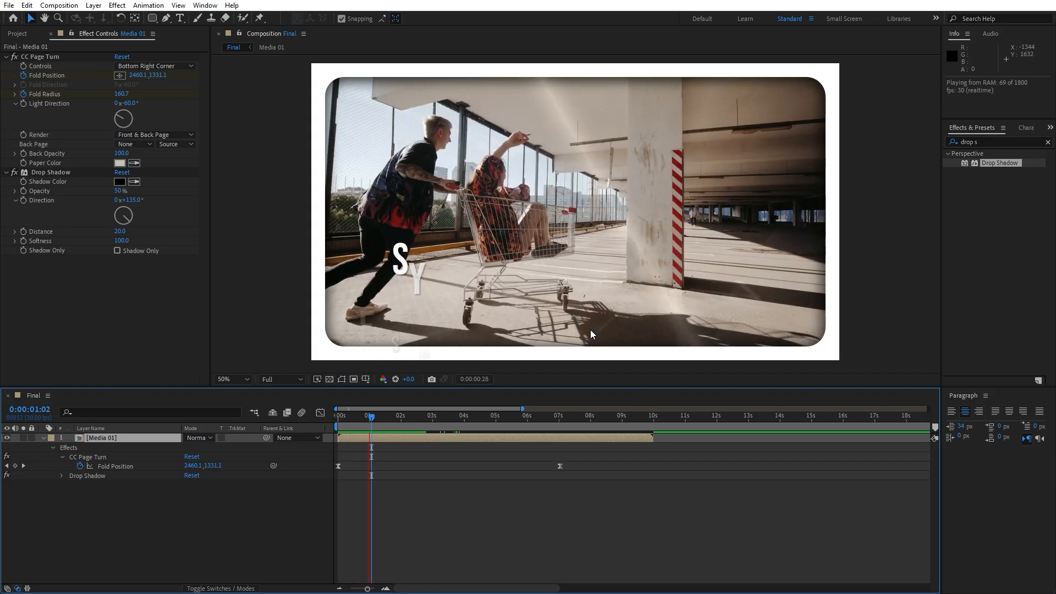
Collapse the Media 01 layer and its two effects, and close the effect settings to return to the project items
click(43, 438)
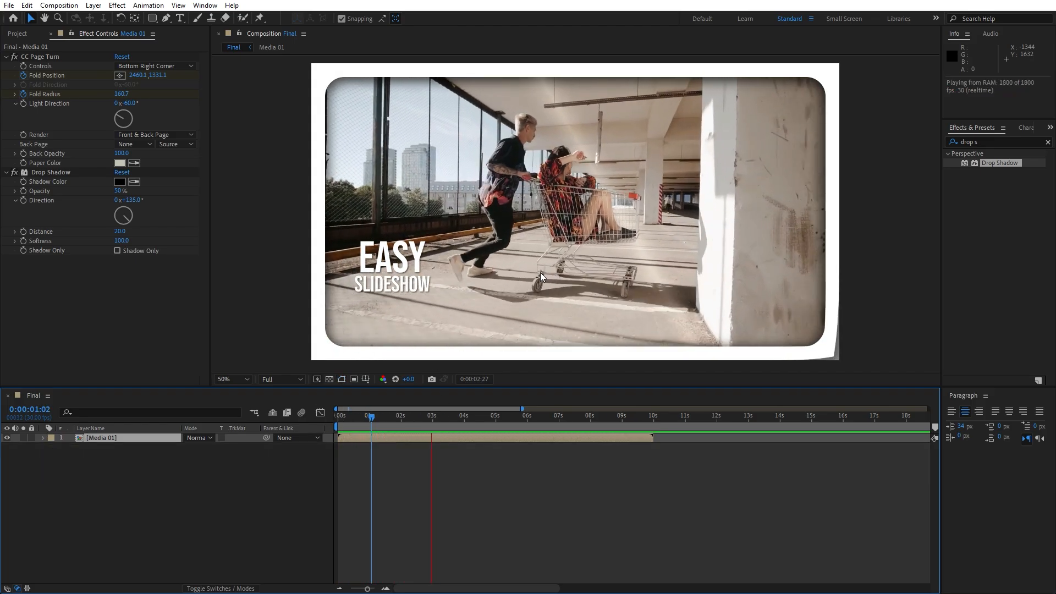
drag(381, 417, 439, 419)
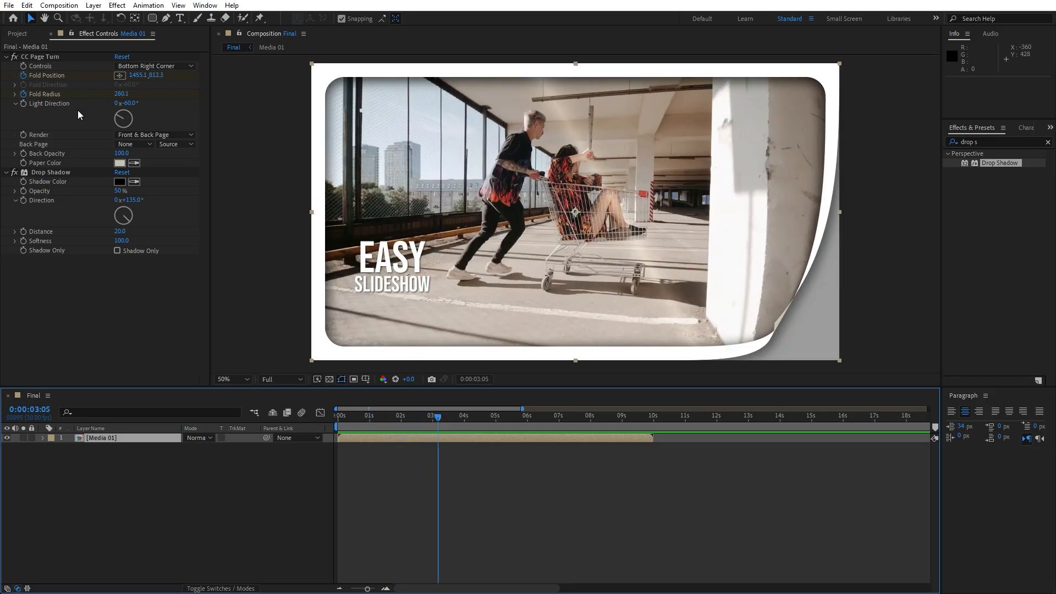
click(7, 57)
click(6, 66)
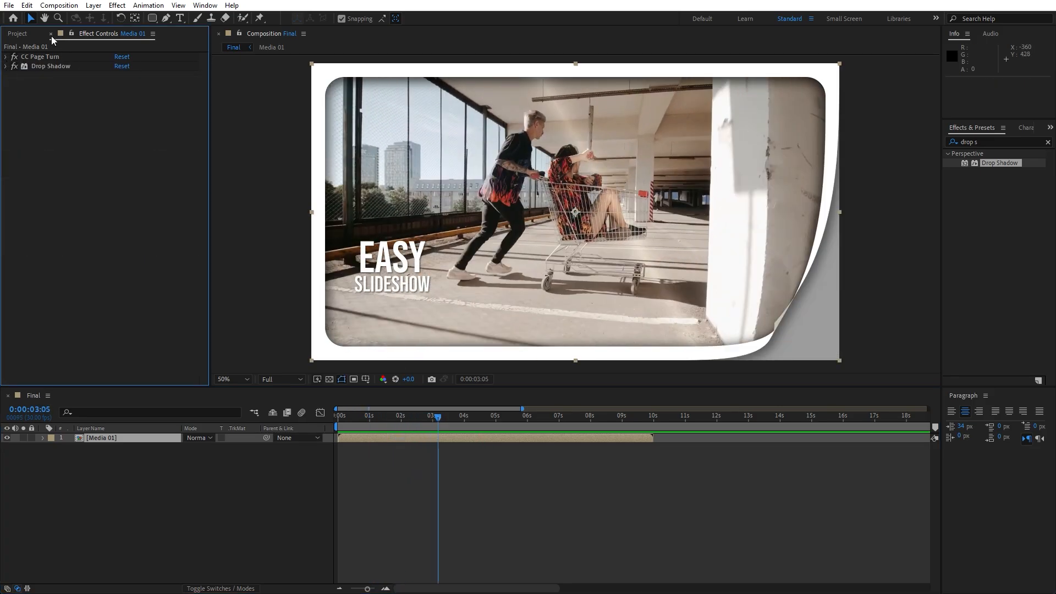
click(52, 34)
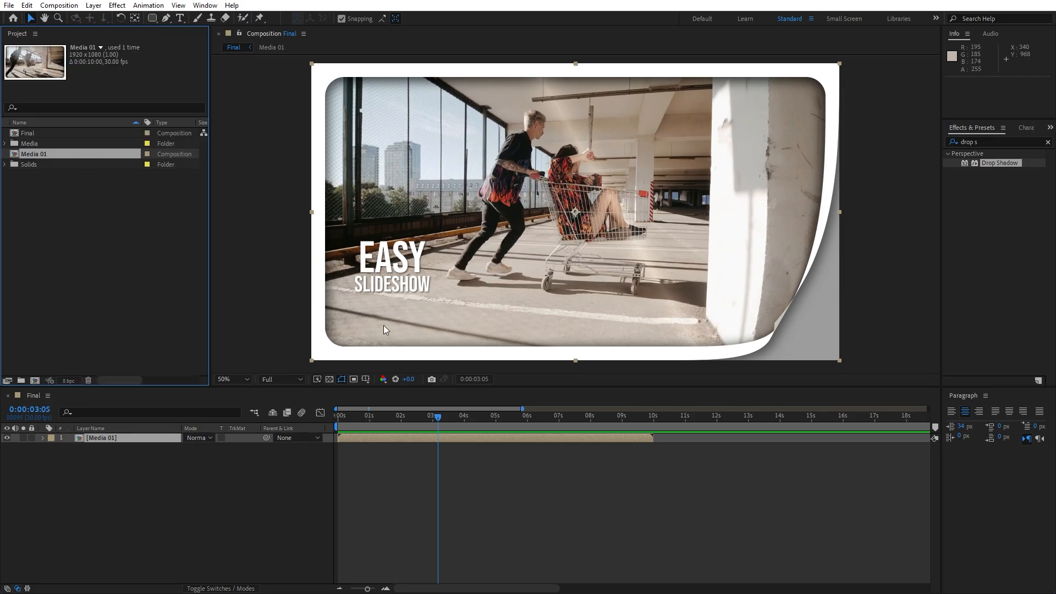
Duplicate the Media 01 composition in the project and name the copy Media 02
click(92, 244)
click(40, 155)
key(ctrl+d)
key(Return)
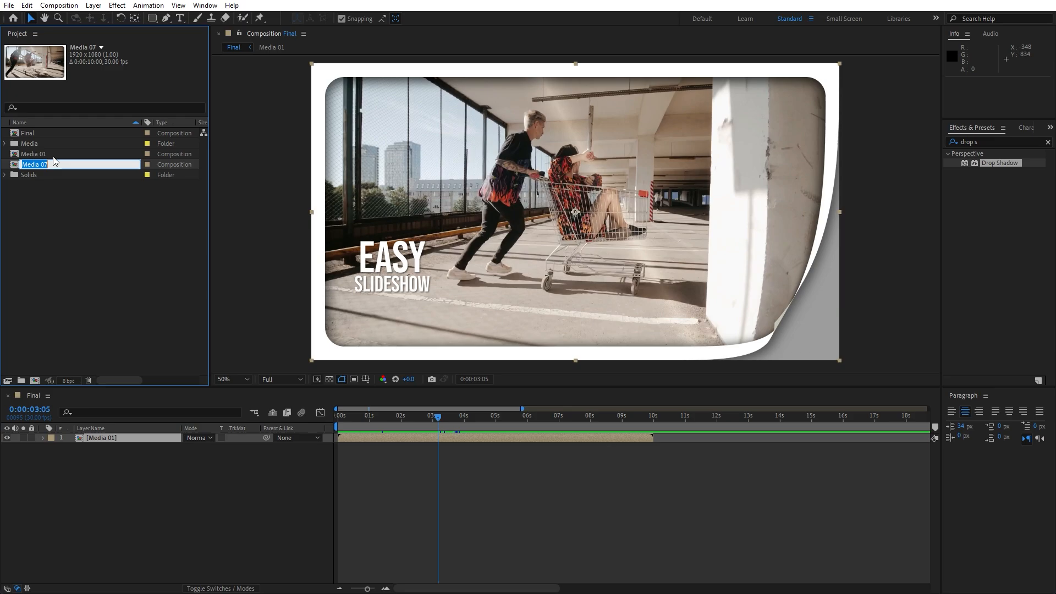
text(Media 02)
click(69, 222)
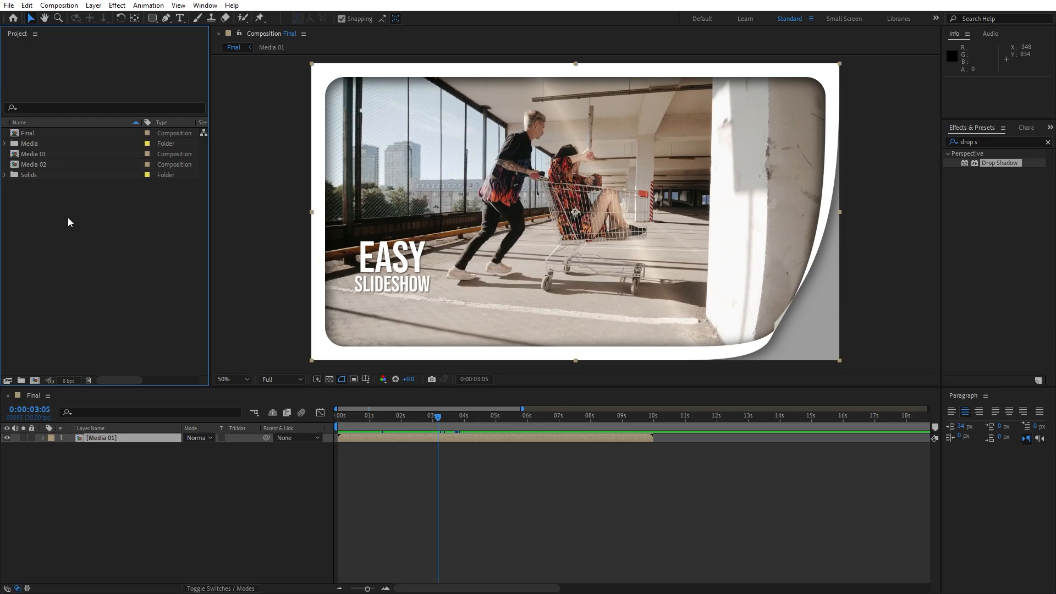
Duplicate the Media 01 layer in Final and replace the lower copy with the Media 02 composition
click(120, 475)
click(112, 442)
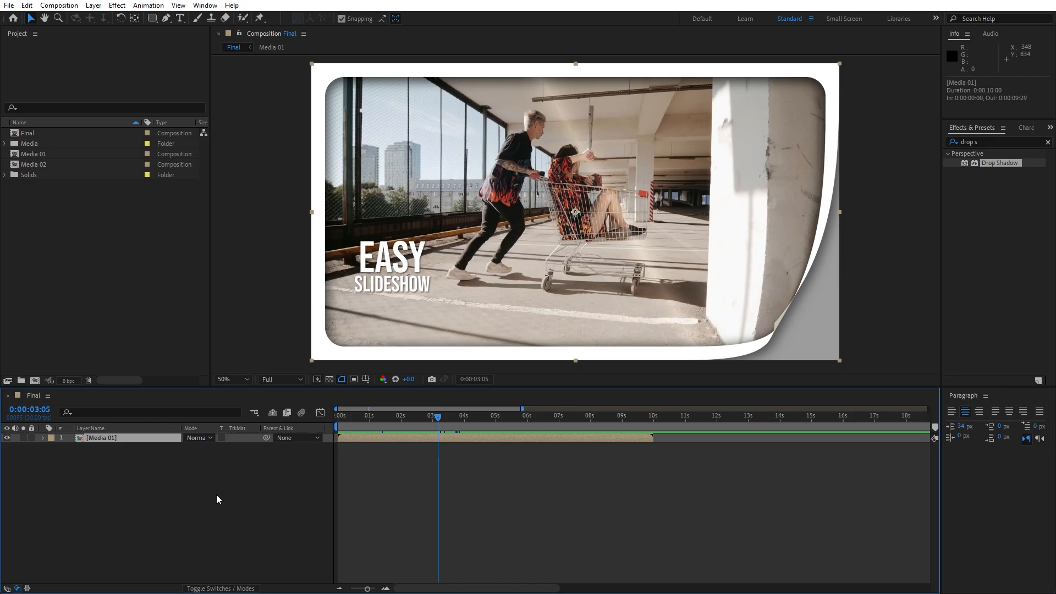
key(ctrl+d)
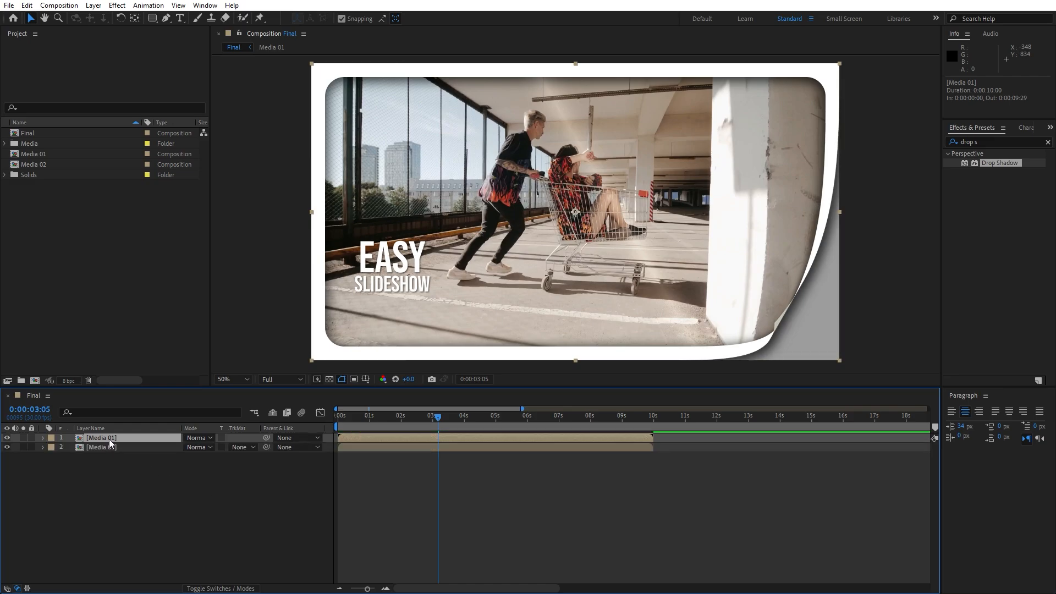
click(110, 448)
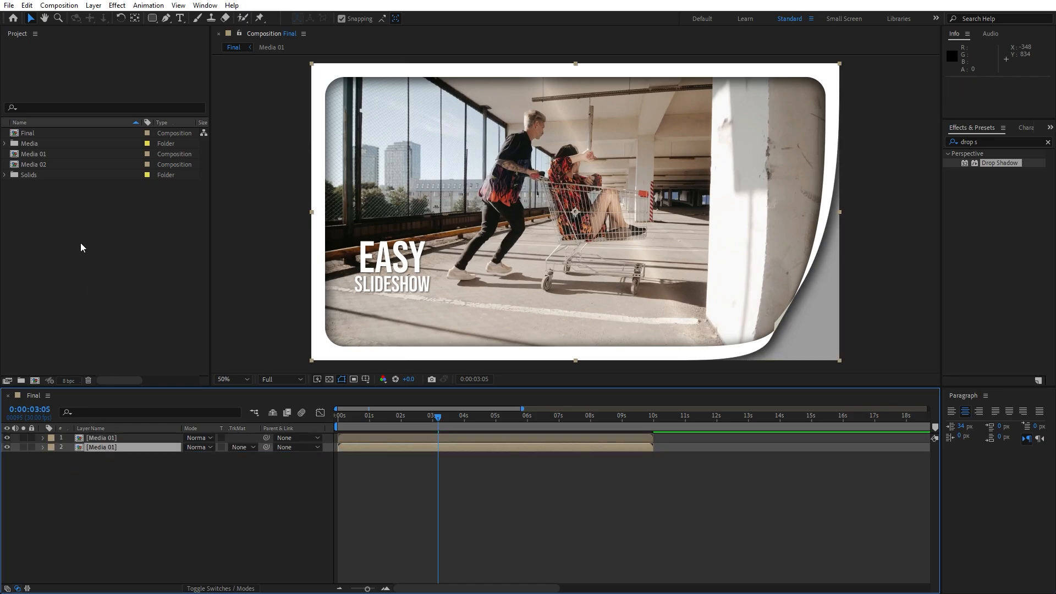
click(36, 167)
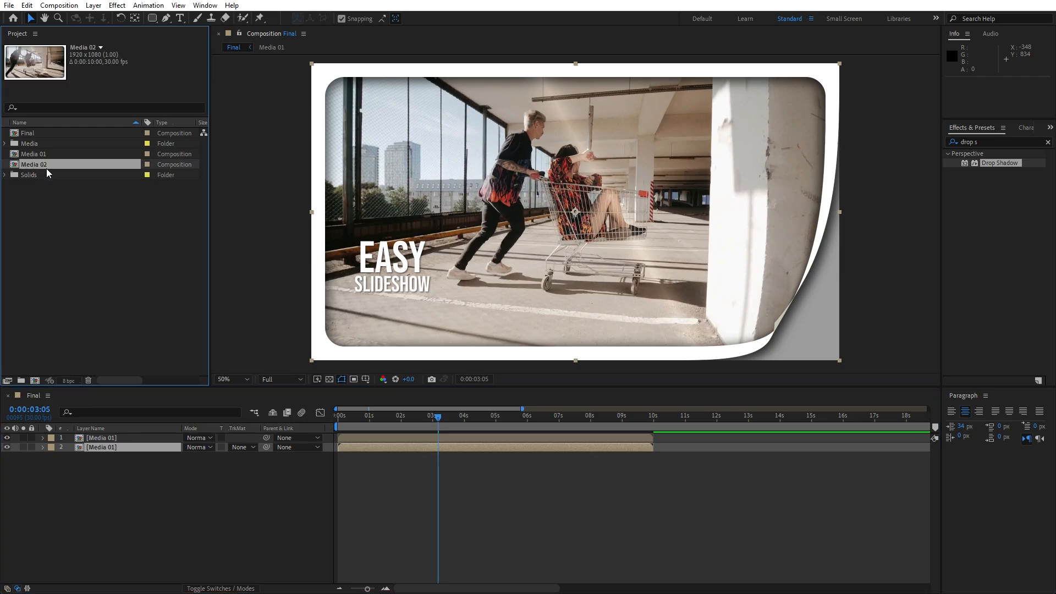
drag(32, 166, 111, 448)
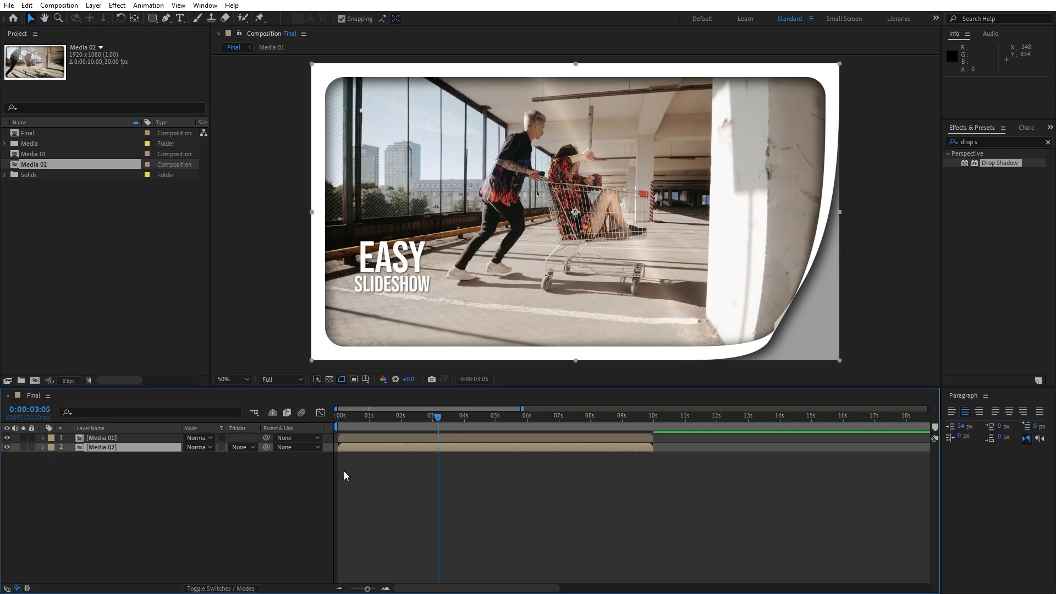
Shift the Media 02 layer to start at 0:00:02:15 and view the overlap with the page turn at 0:00:03:17
drag(353, 447, 430, 451)
drag(380, 420, 450, 423)
click(128, 446)
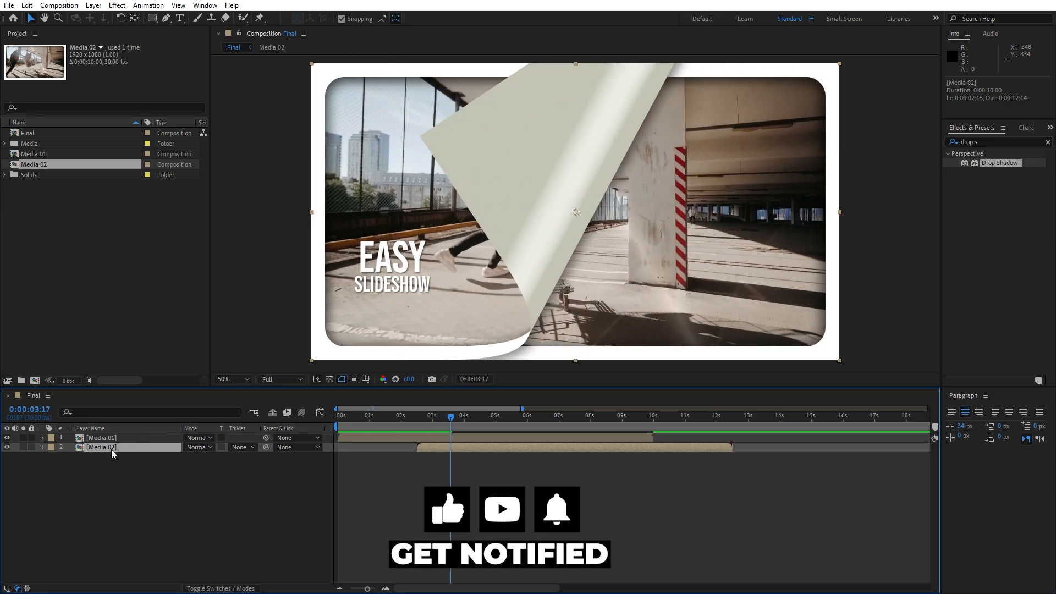
Replace the Media 01 footage inside the Media 02 composition with the Media 02 clip and return to Final
double_click(111, 450)
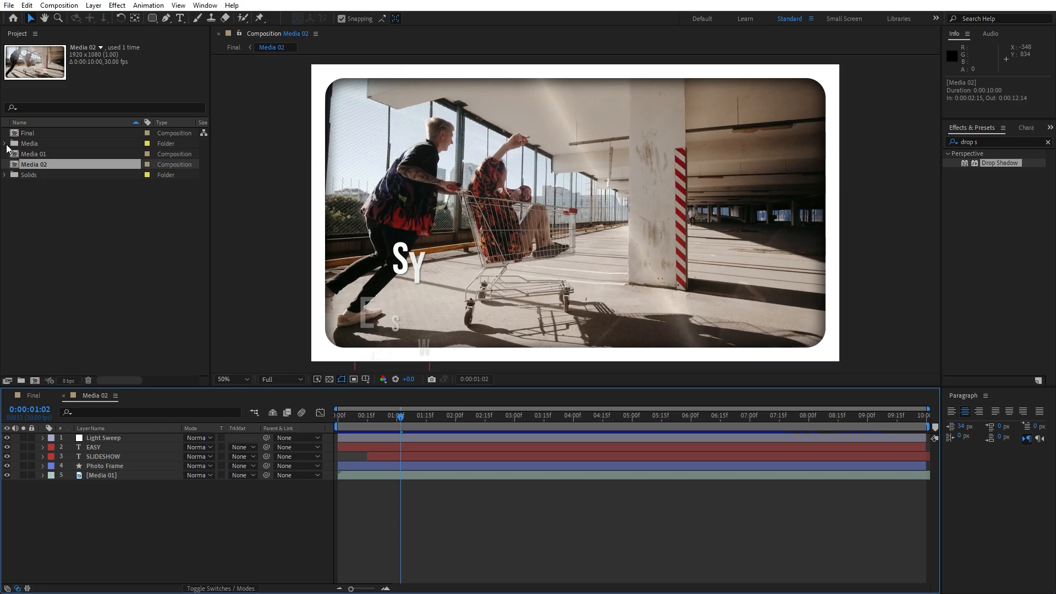
click(5, 144)
click(76, 165)
click(112, 475)
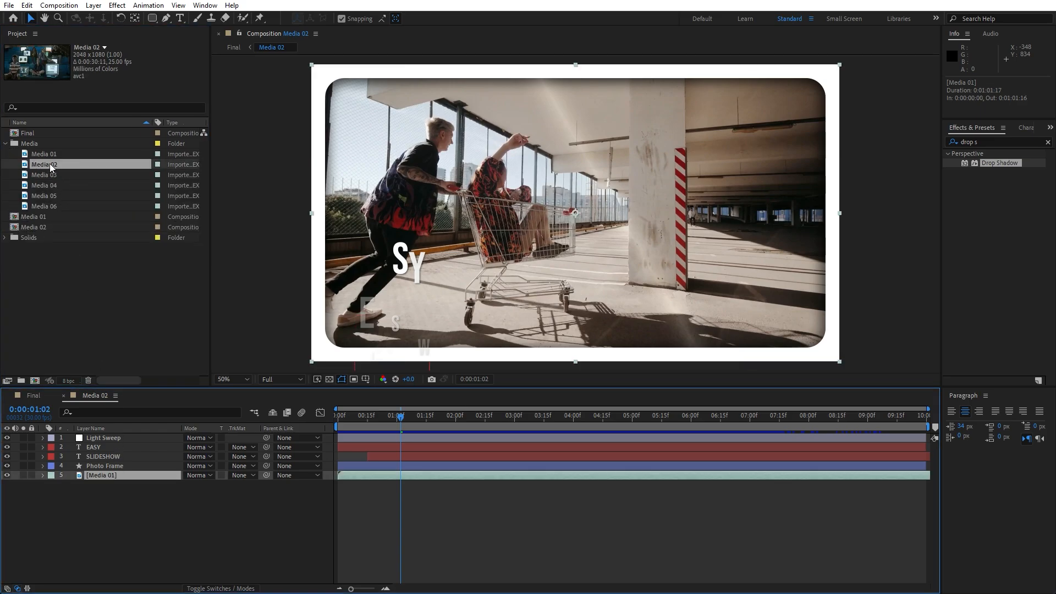
drag(49, 165, 113, 475)
click(35, 396)
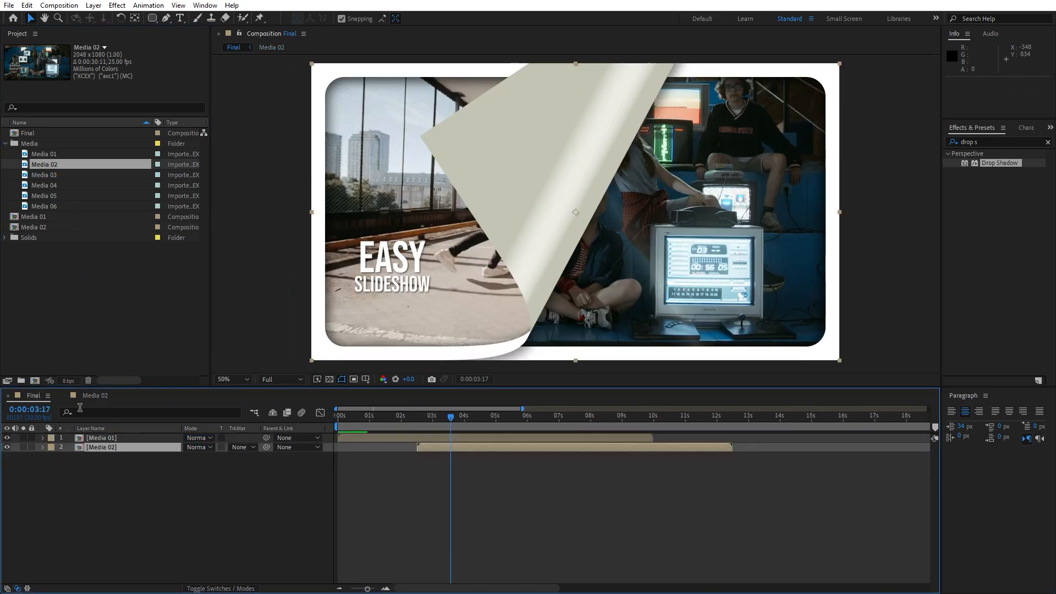
Preview the Final composition from its beginning and inspect the Media 02 slide at 0:00:05:07
click(337, 416)
key(space)
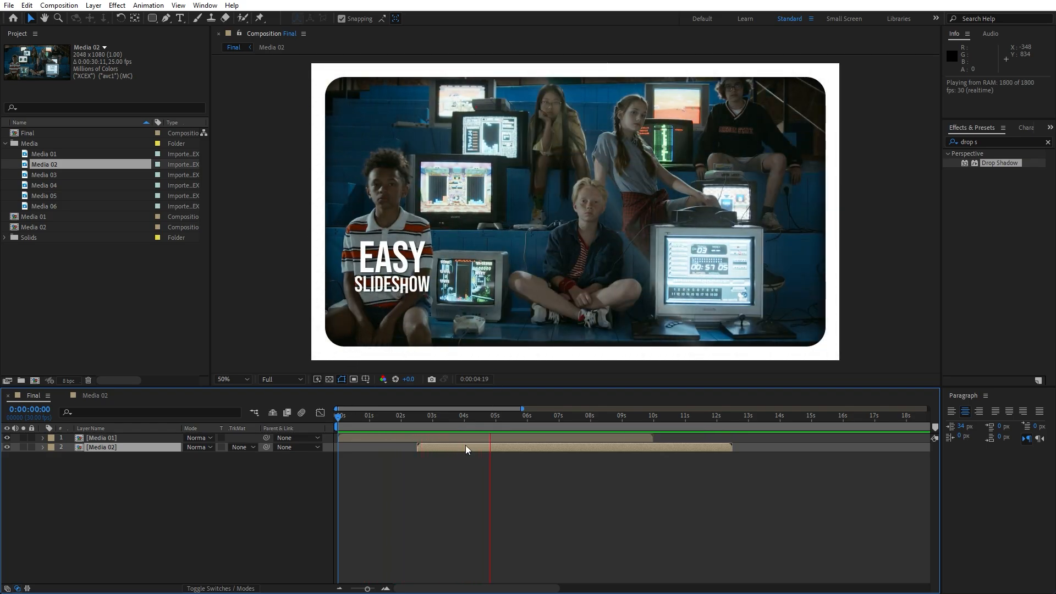
click(425, 418)
drag(431, 419, 505, 420)
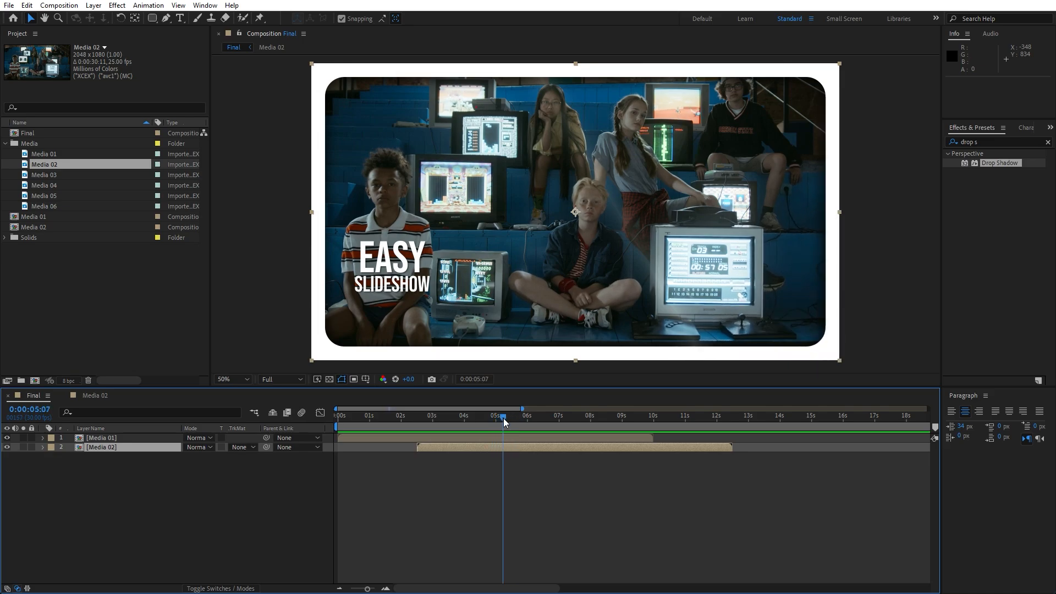
In the Media 02 composition, move the EASY and SLIDESHOW titles together about 1204 px right and 28 px down, over the large monitor
double_click(118, 449)
click(98, 447)
shift+click(98, 458)
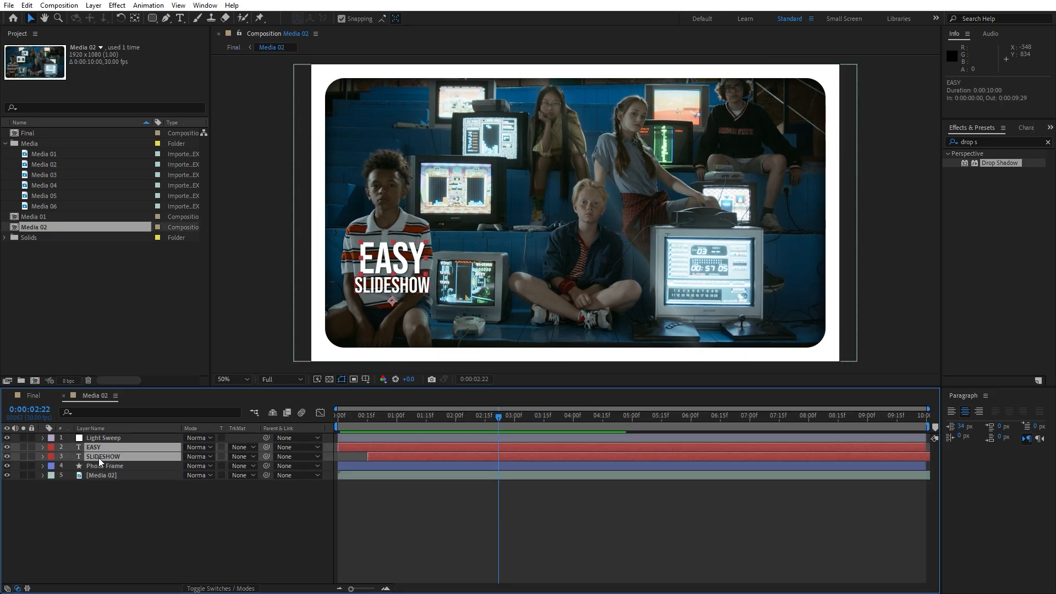
drag(394, 263, 726, 268)
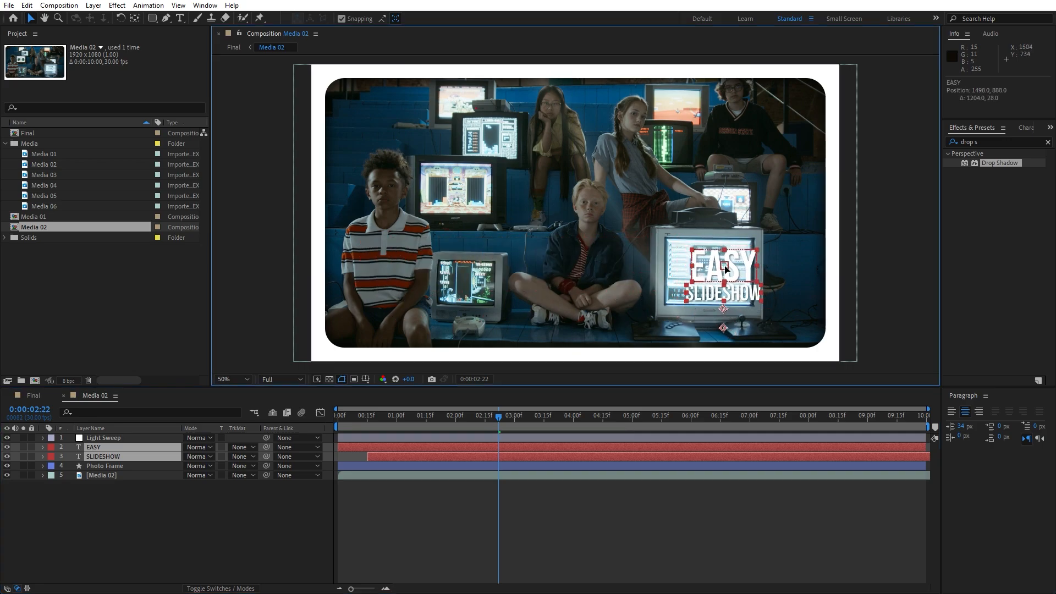
click(245, 494)
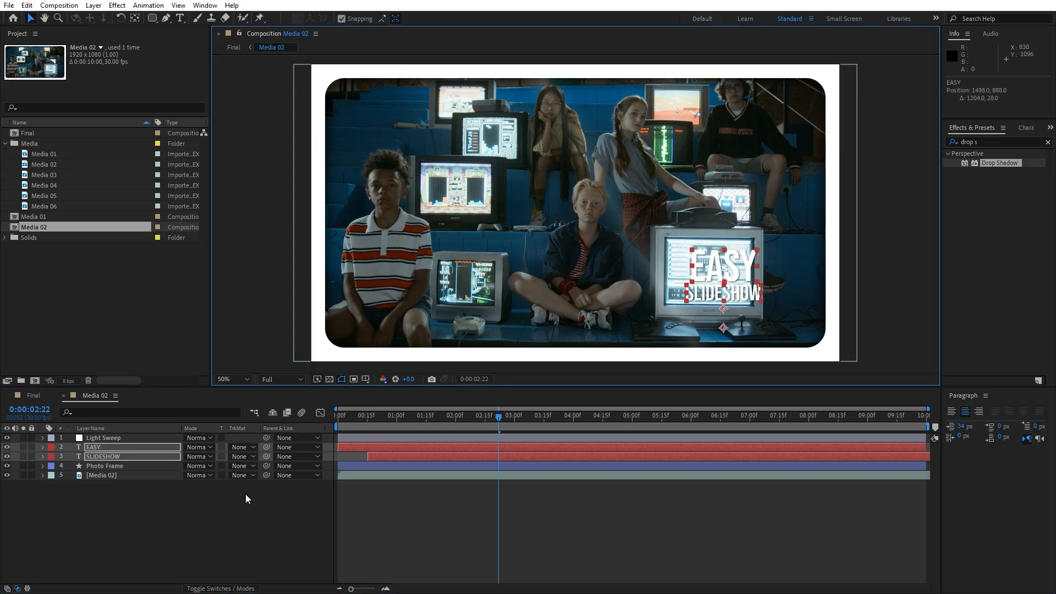
Change the Media 02 composition's title texts from EASY and SLIDESHOW to PAGE and TURN
click(103, 448)
key(ctrl+t)
double_click(103, 447)
text(PAGE)
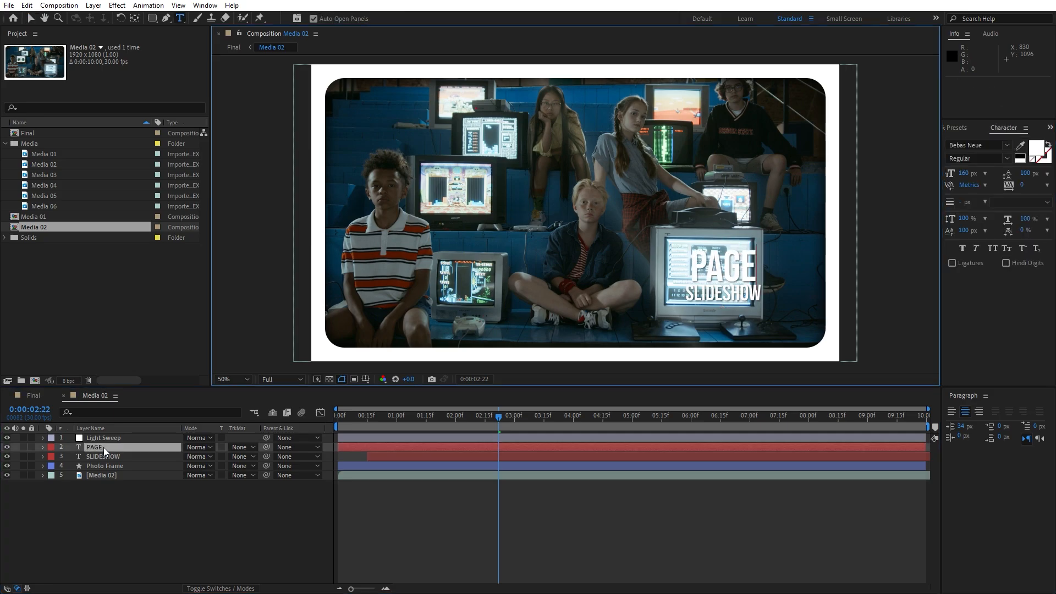
double_click(101, 454)
text(TURN)
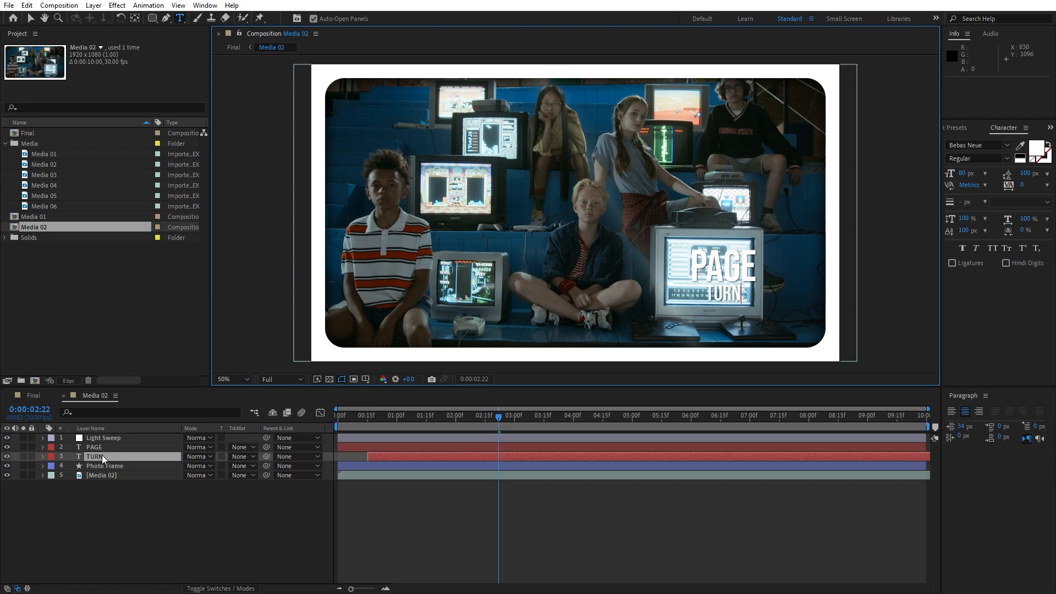
click(104, 500)
Return to Final, preview the retitled Media 02 slide and go to 0:00:02:12
click(34, 395)
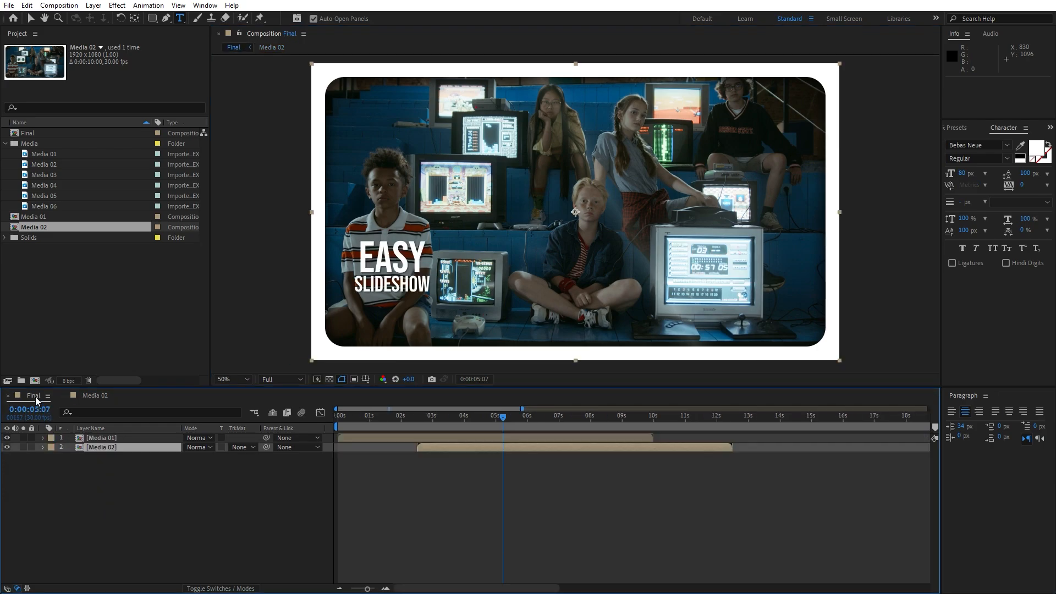
key(space)
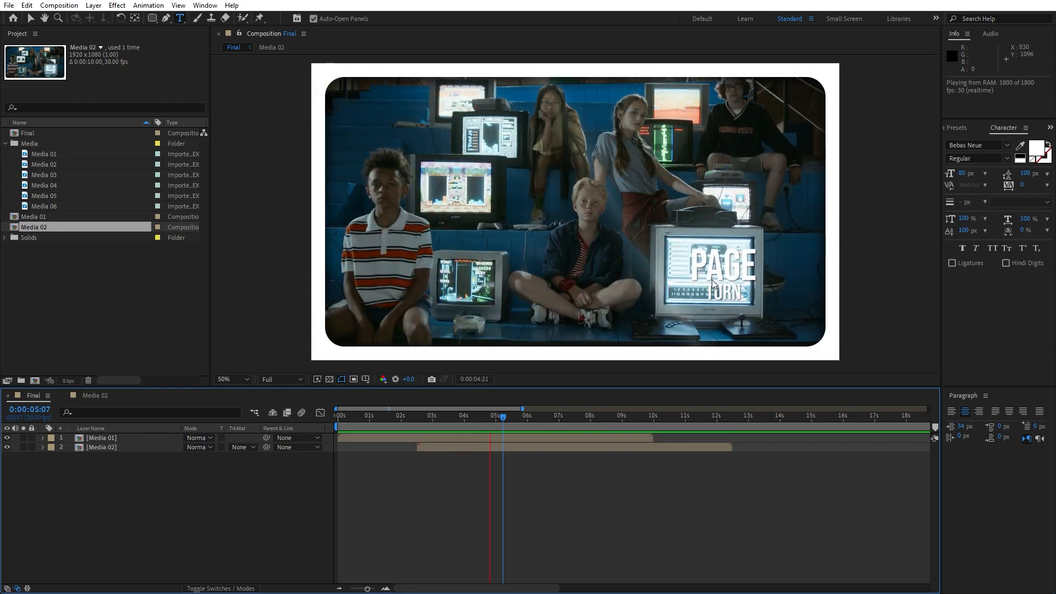
drag(501, 421, 415, 425)
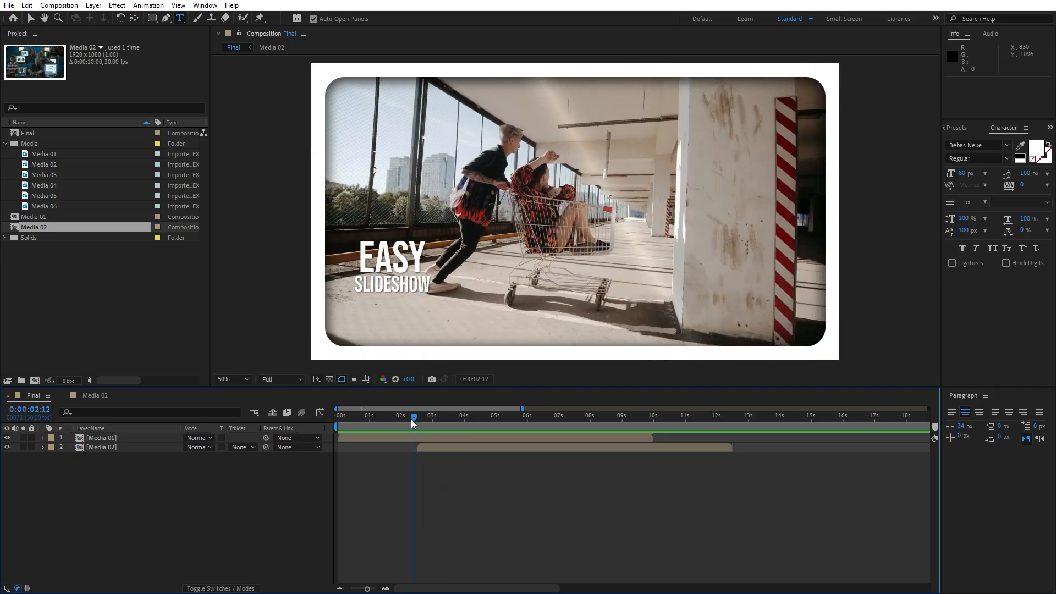
Duplicate the Media 02 composition in the project and name the copy Media 03
click(50, 228)
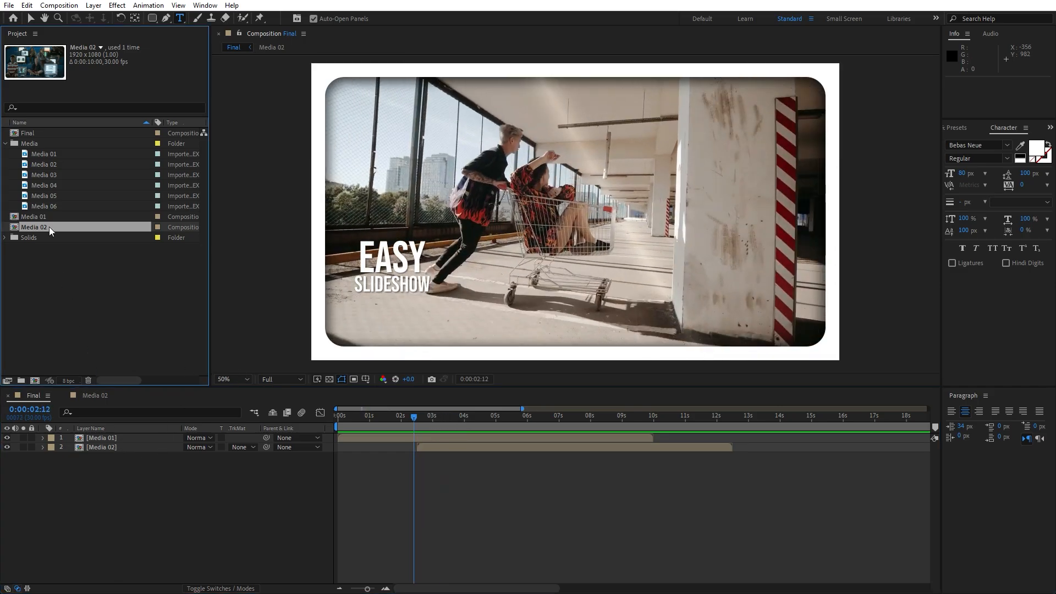
key(ctrl+d)
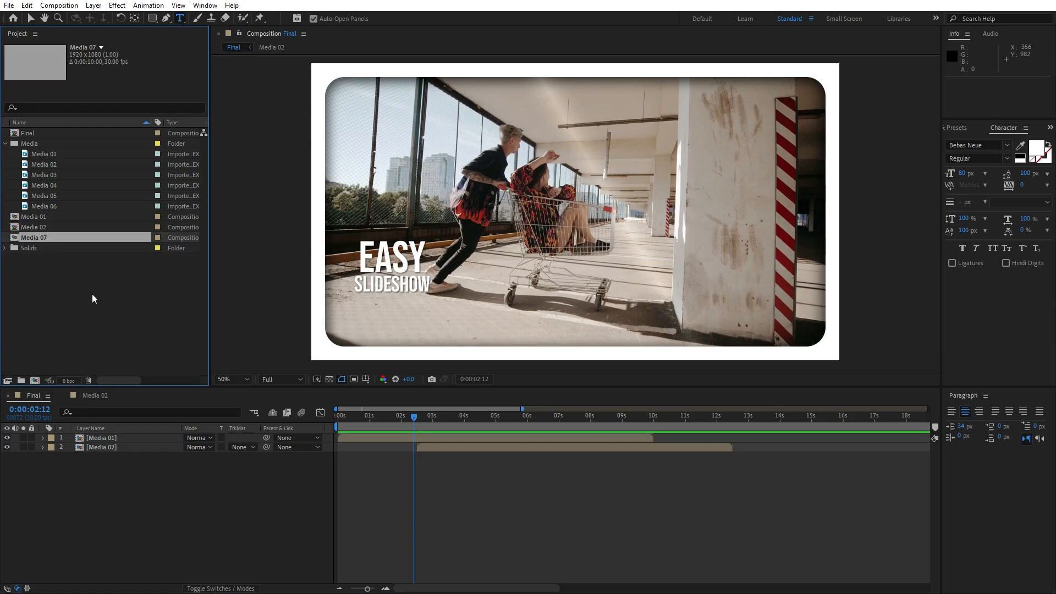
key(Return)
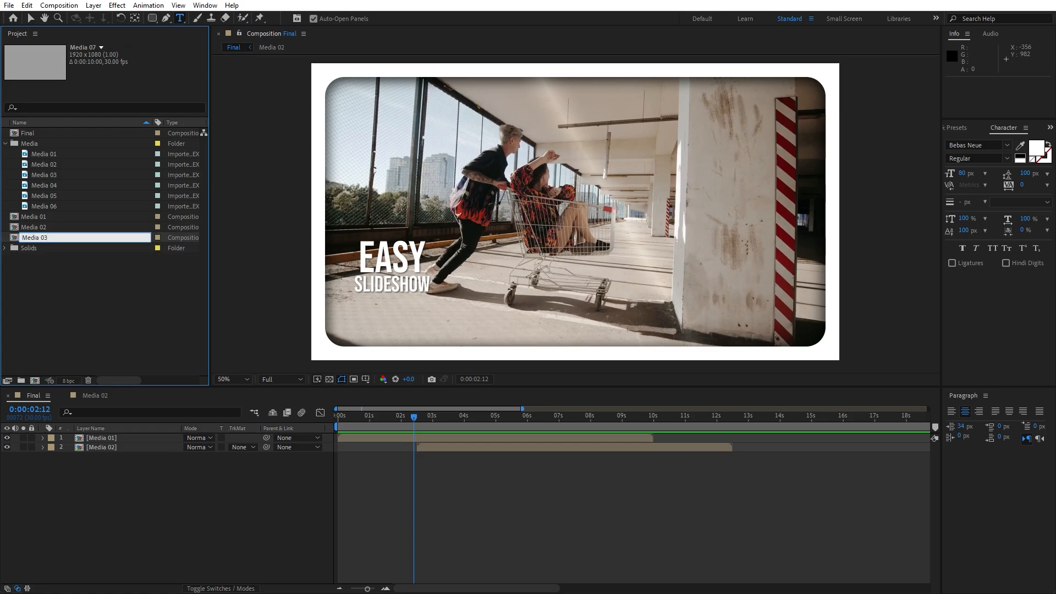
click(99, 294)
Duplicate the Media 02 layer in Final and replace the lower copy with the Media 03 composition
click(120, 449)
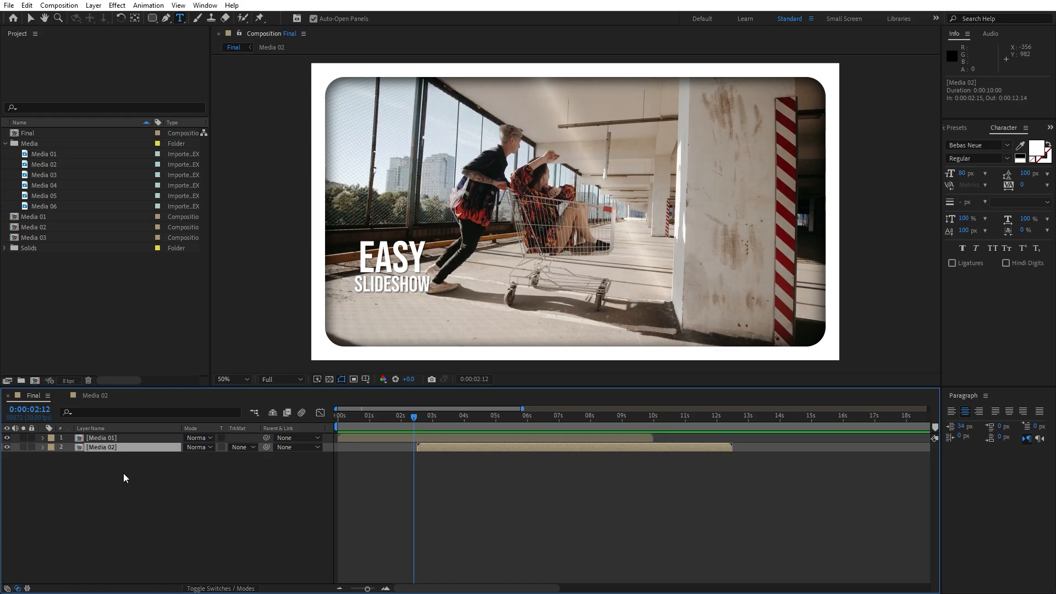
key(ctrl+d)
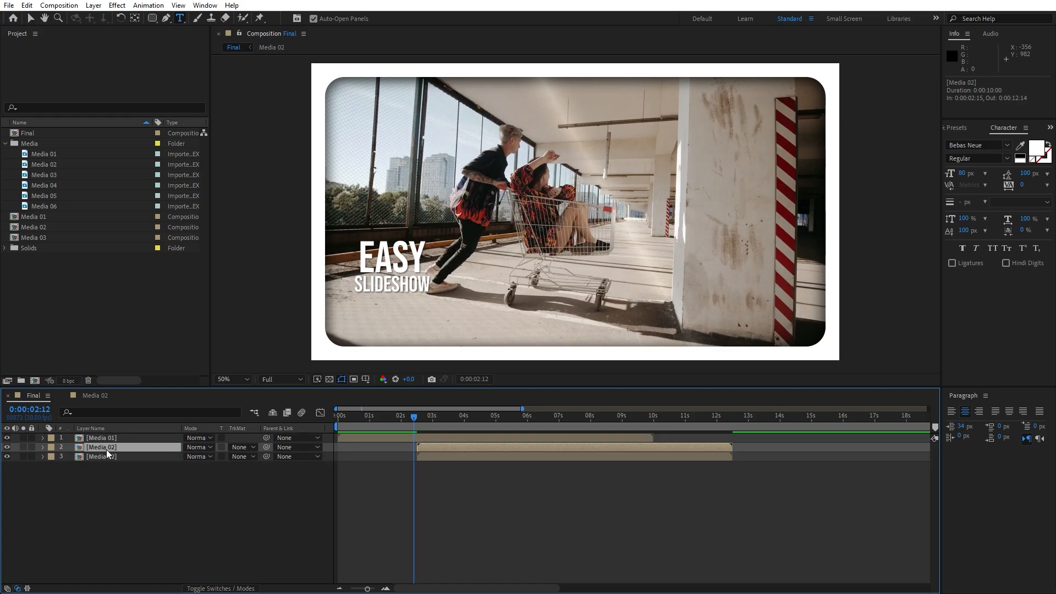
click(49, 240)
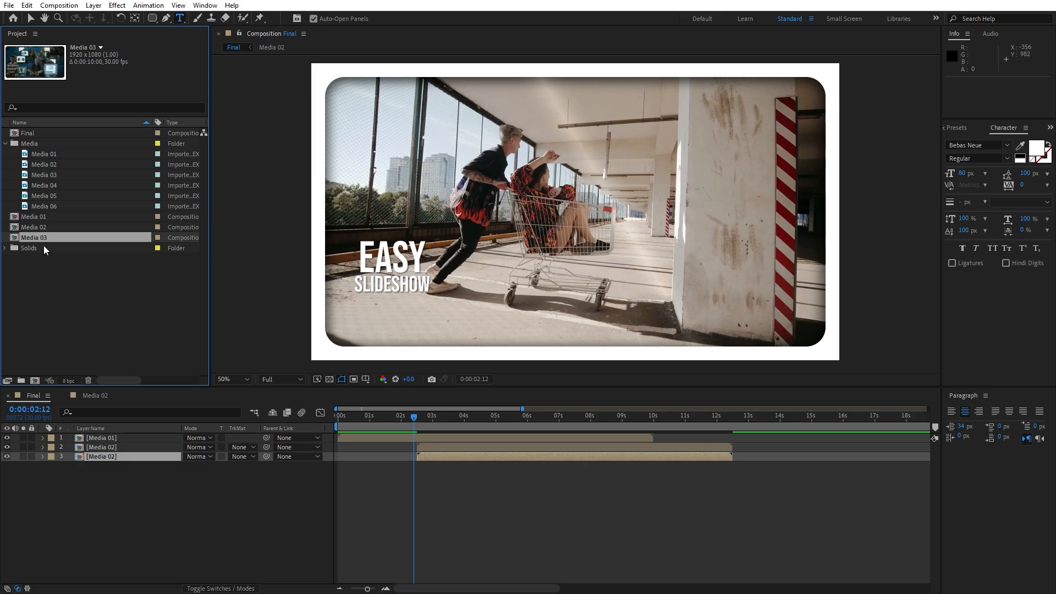
drag(41, 242, 117, 458)
Shift the Media 03 layer in Final to start at 0:00:05:11 and view its overlap with the Media 02 page turn
drag(368, 589, 372, 590)
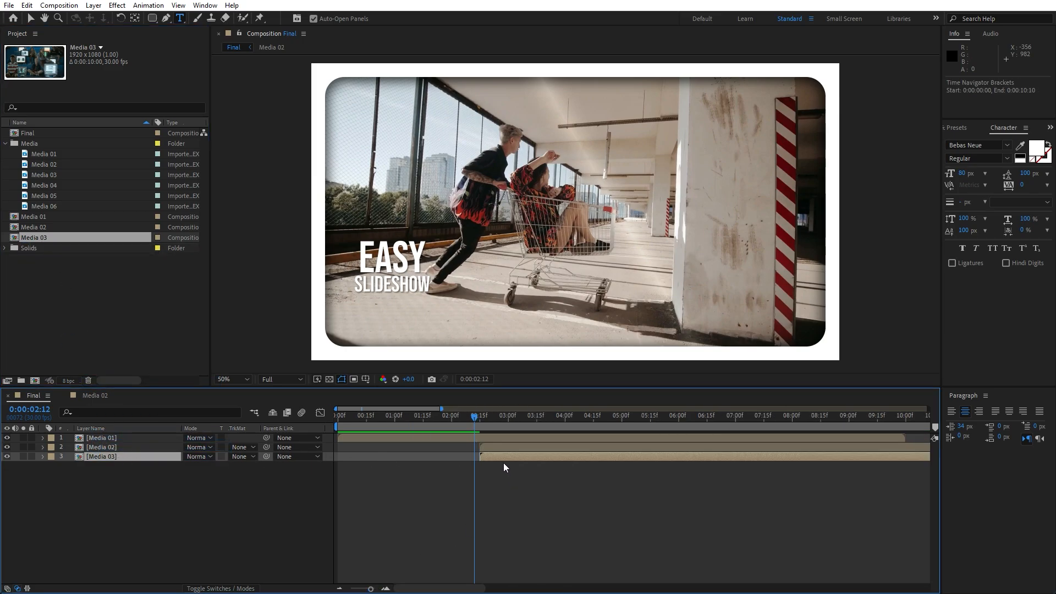
drag(497, 457, 659, 454)
drag(478, 422, 687, 422)
Replace the Media 02 footage inside the Media 03 composition with the Media 03 clip
double_click(115, 455)
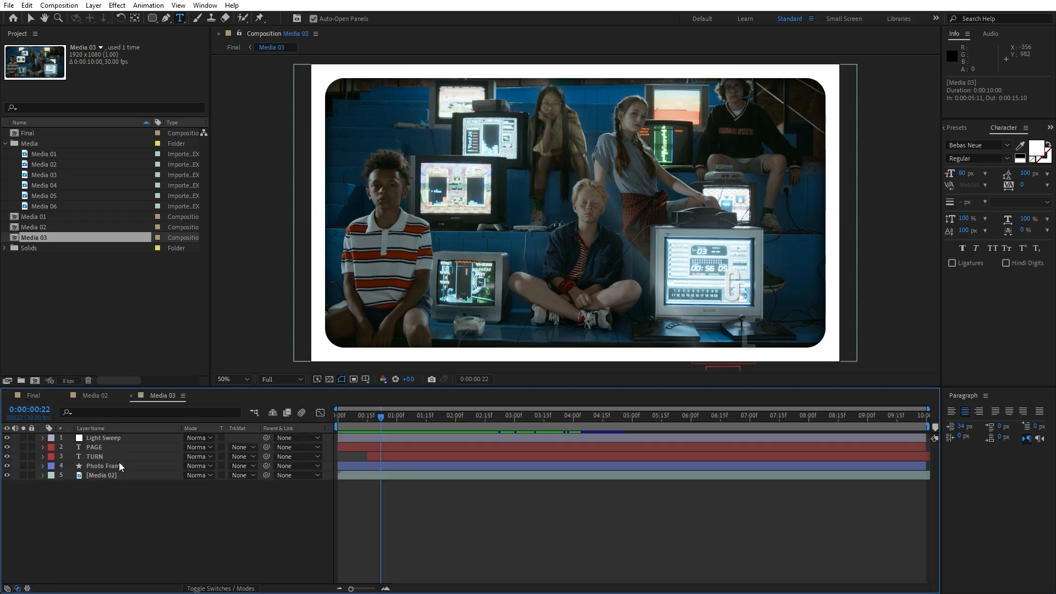
click(123, 475)
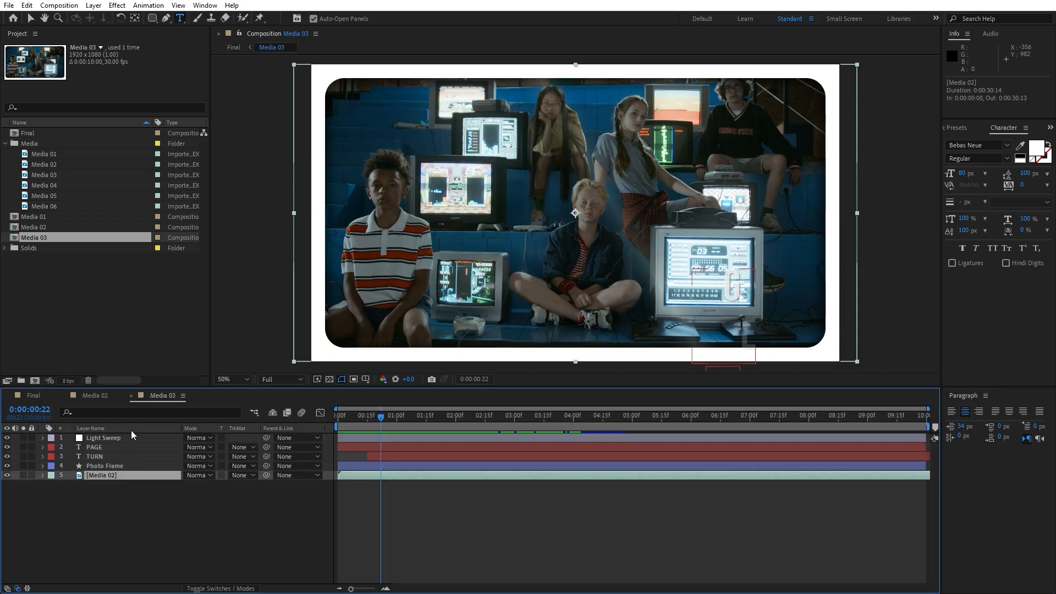
click(57, 174)
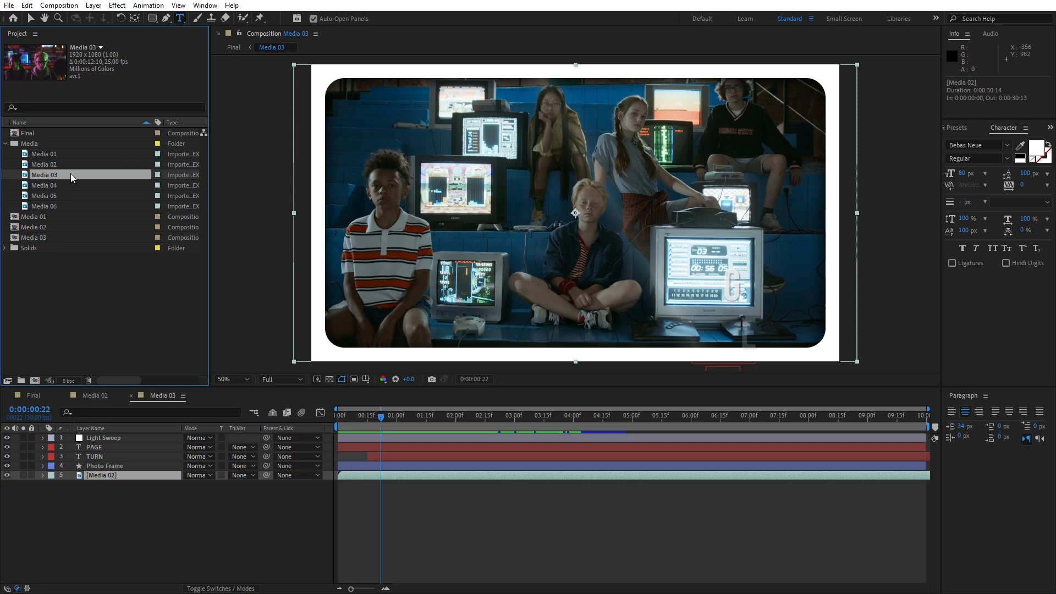
click(61, 194)
click(57, 176)
drag(49, 176, 109, 474)
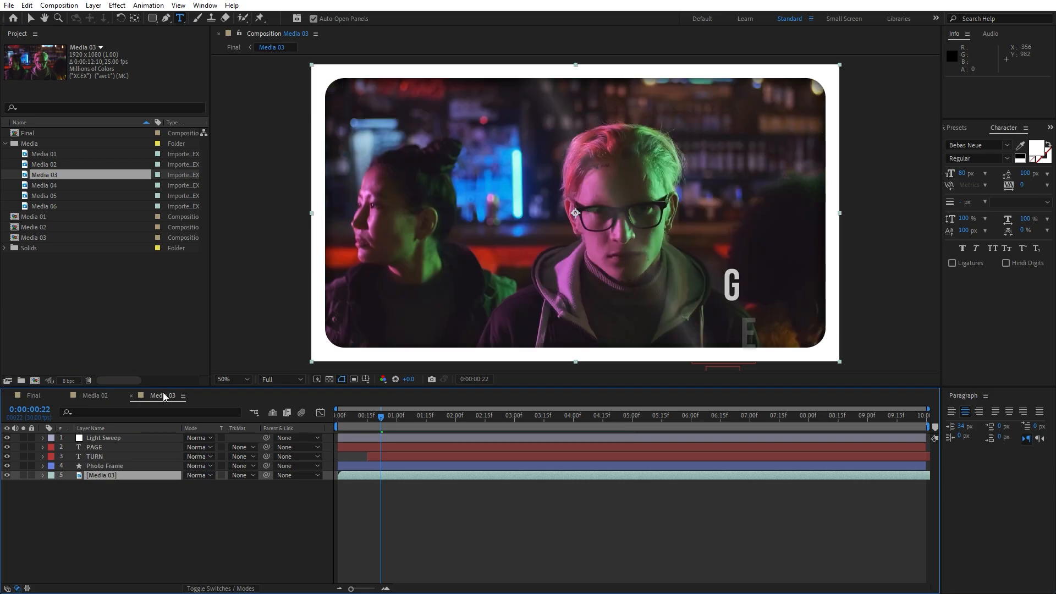
Return to Final and preview the page-turn transitions between the three media slides
click(37, 395)
click(446, 419)
click(523, 421)
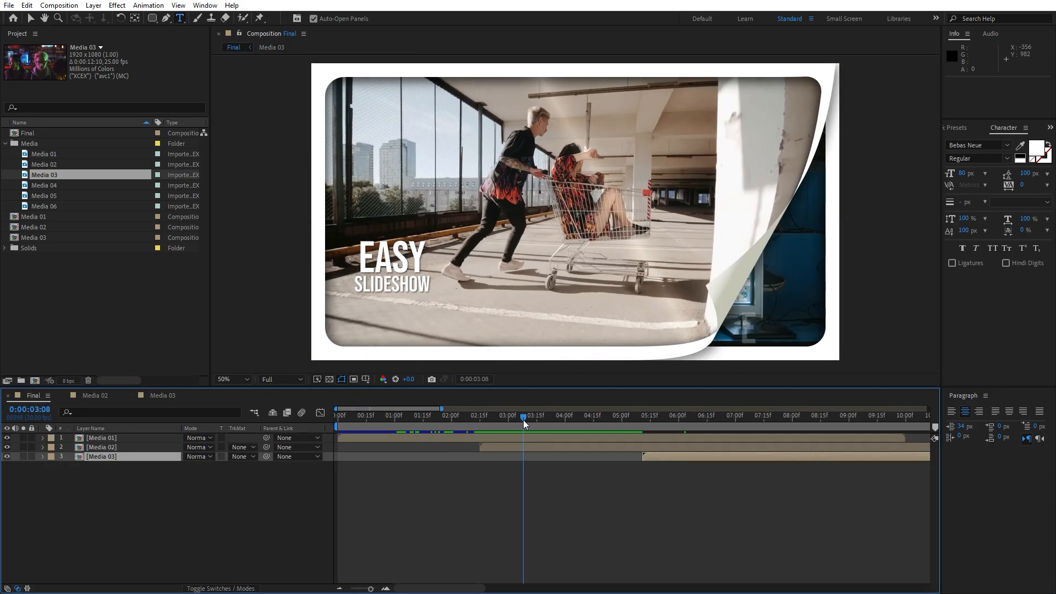
key(space)
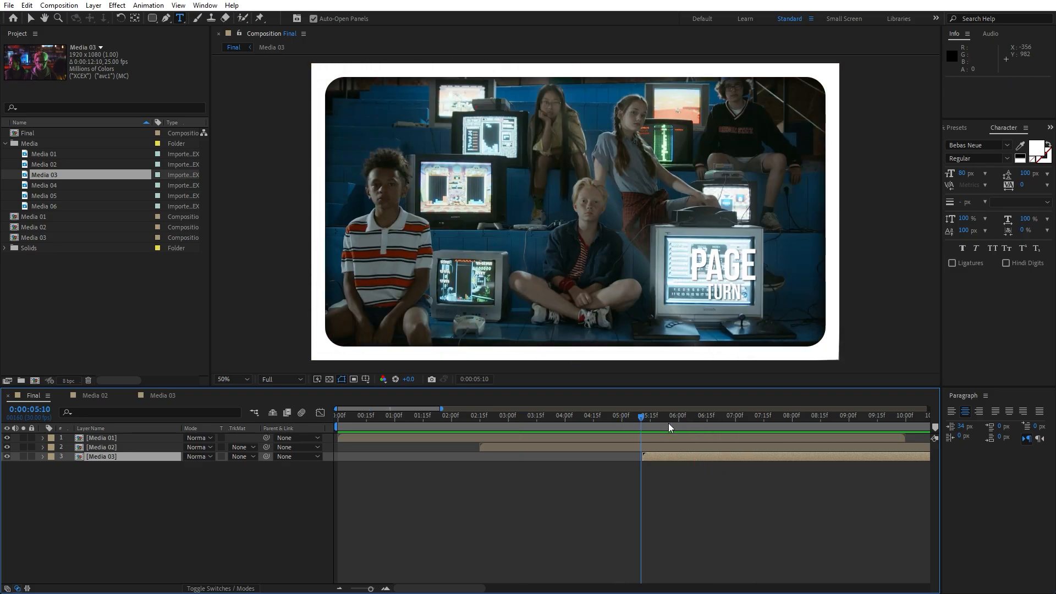
key(space)
Change the Media 03 composition's title texts from PAGE and TURN to AWESOME and SLIDESHOW
double_click(111, 459)
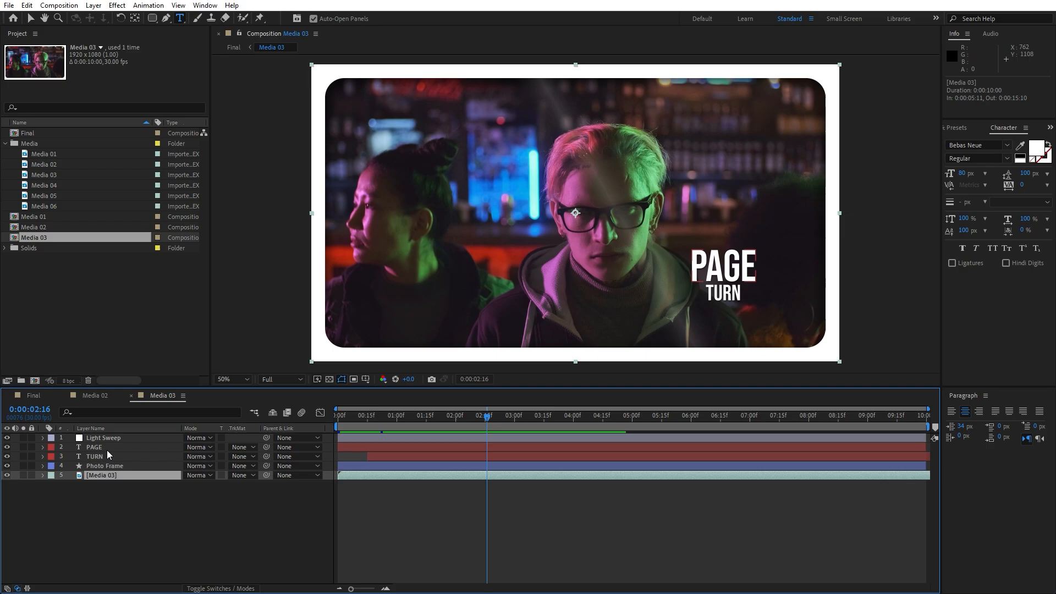
double_click(107, 450)
text(AWESOM<E)
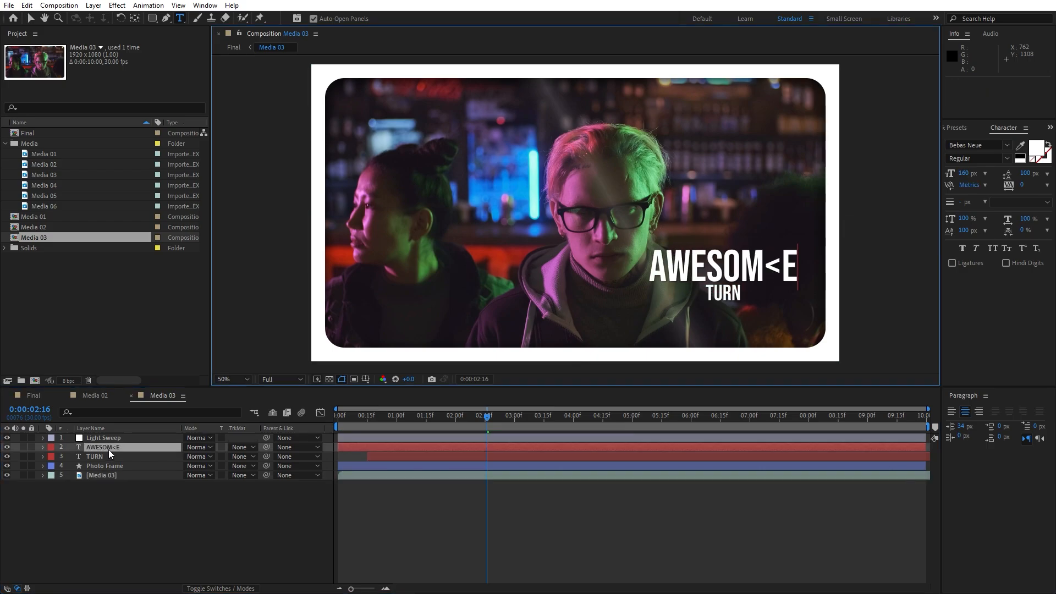
click(109, 456)
text(SLIDESHOW)
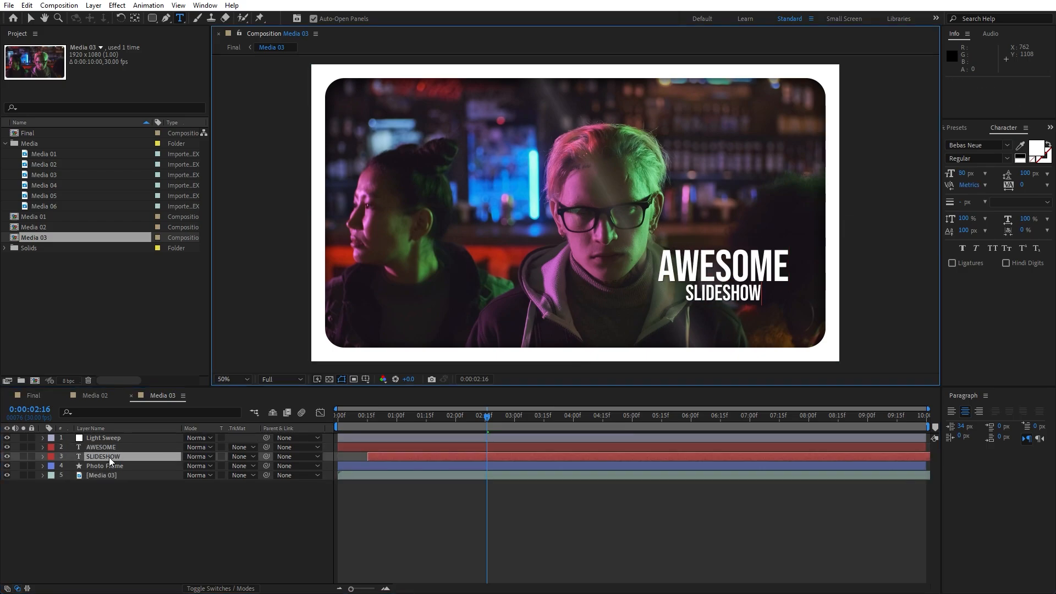
click(116, 449)
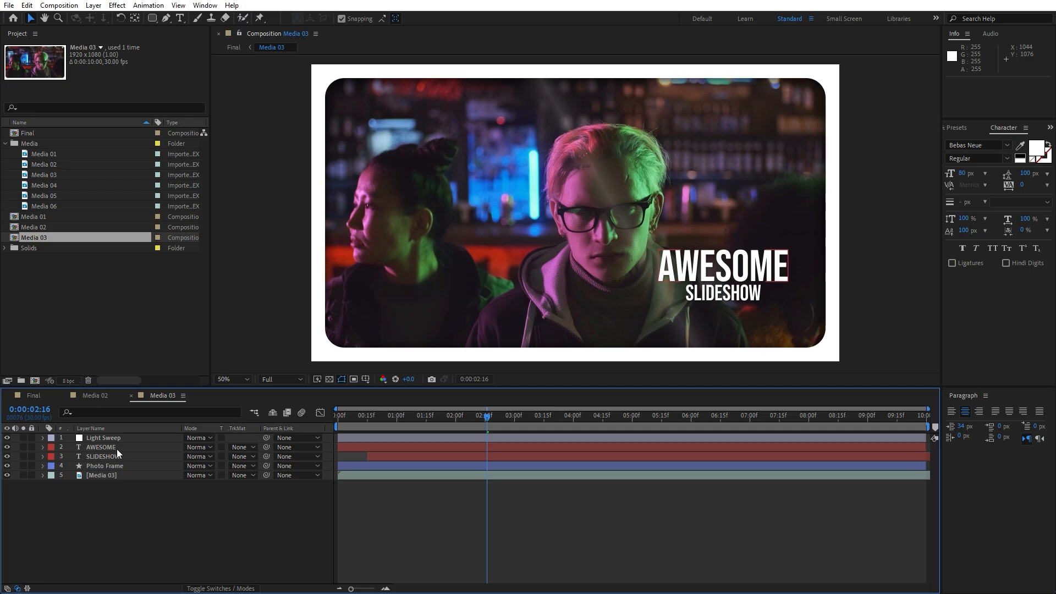
Move the AWESOME and SLIDESHOW titles together about 1056 px left and 20 px up in the Media 03 frame
click(116, 449)
shift+click(115, 457)
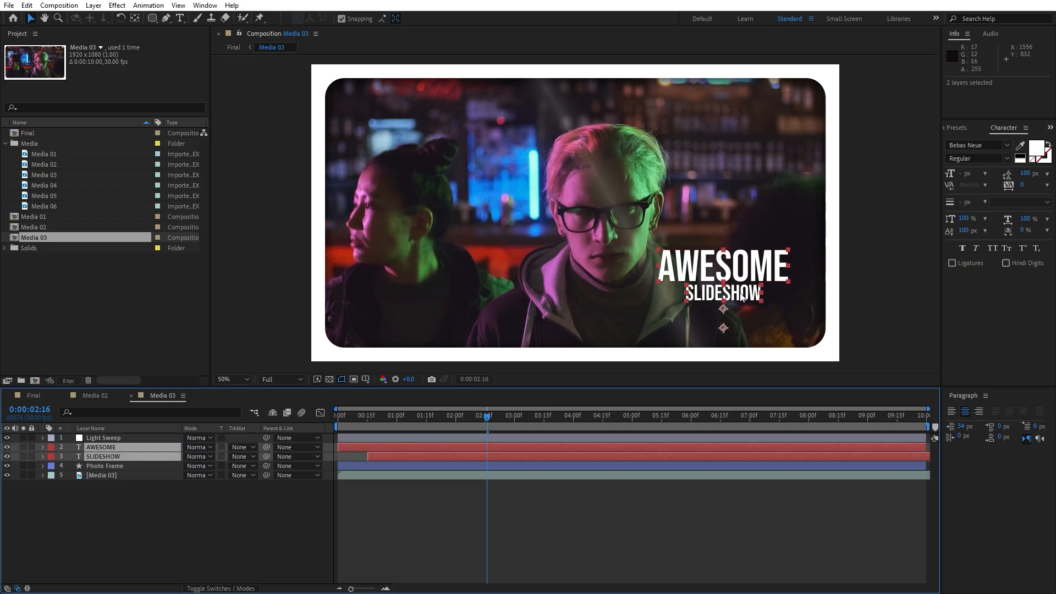
drag(744, 296, 453, 289)
click(255, 344)
Return to Final and examine the Media 03 title animation and page turn around 0:00:06:29
click(32, 394)
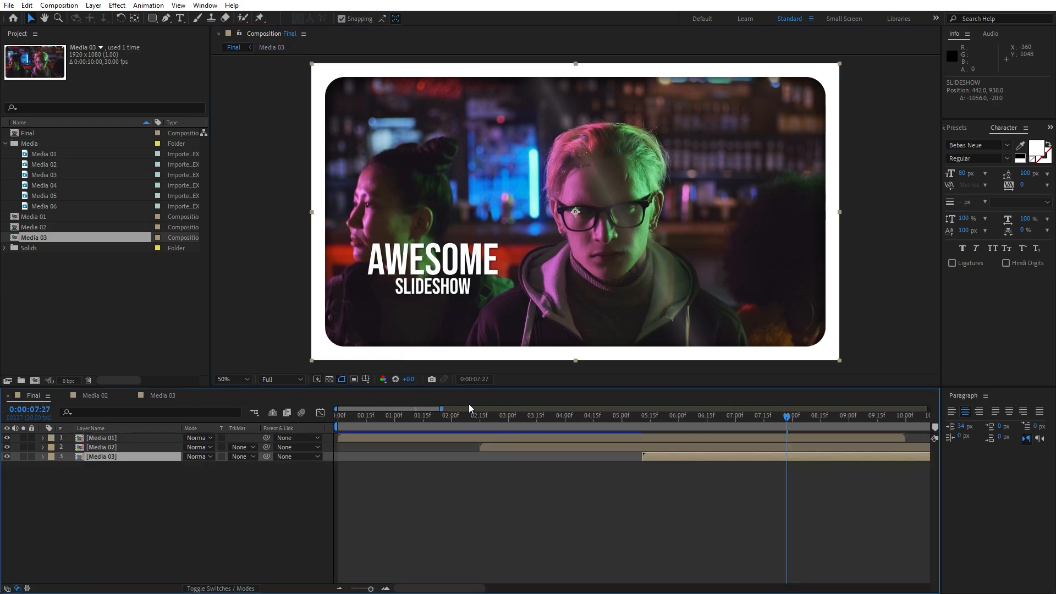
drag(451, 417, 734, 416)
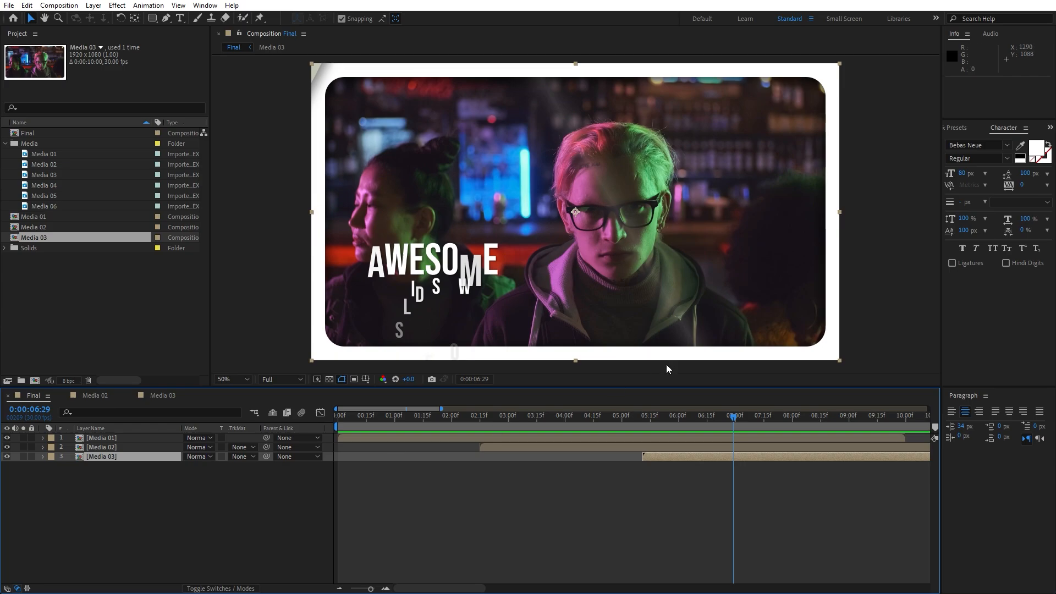
key(comma)
key(period)
Open the Media 01 composition and inspect its Photo Frame layer
click(95, 438)
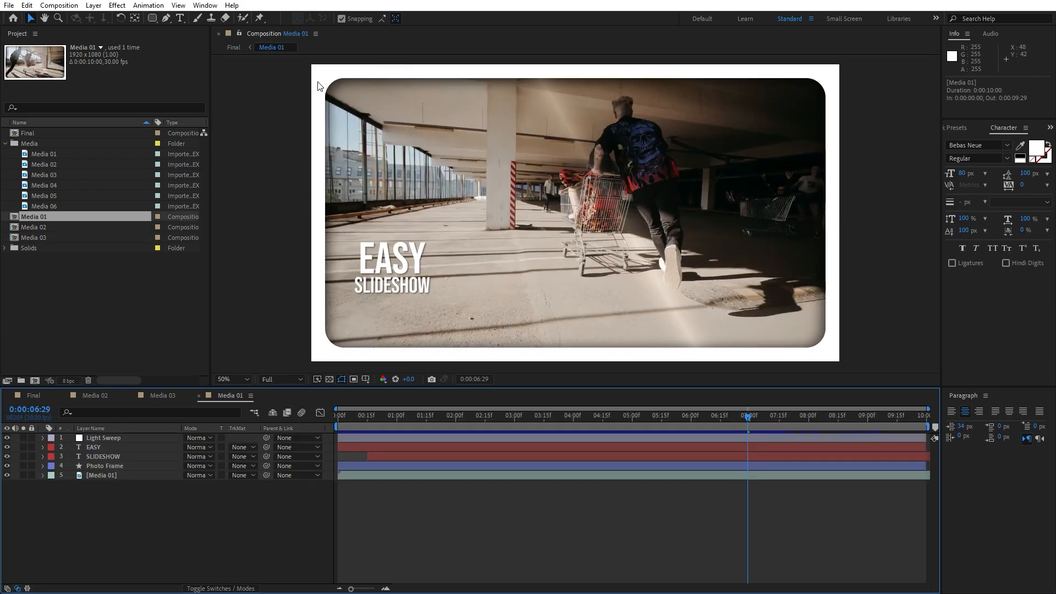
click(105, 469)
click(966, 128)
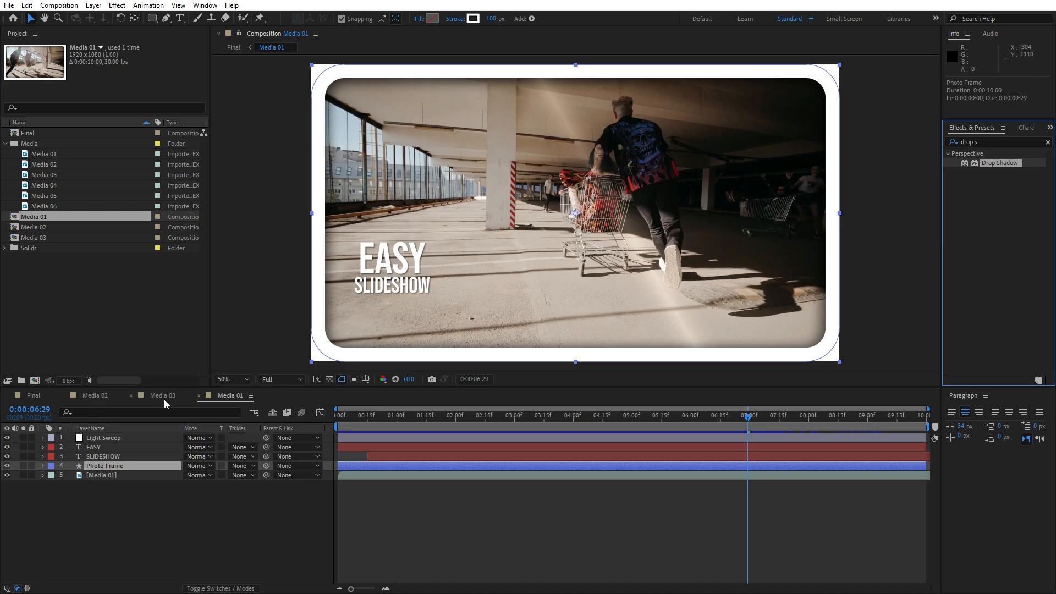
click(1027, 129)
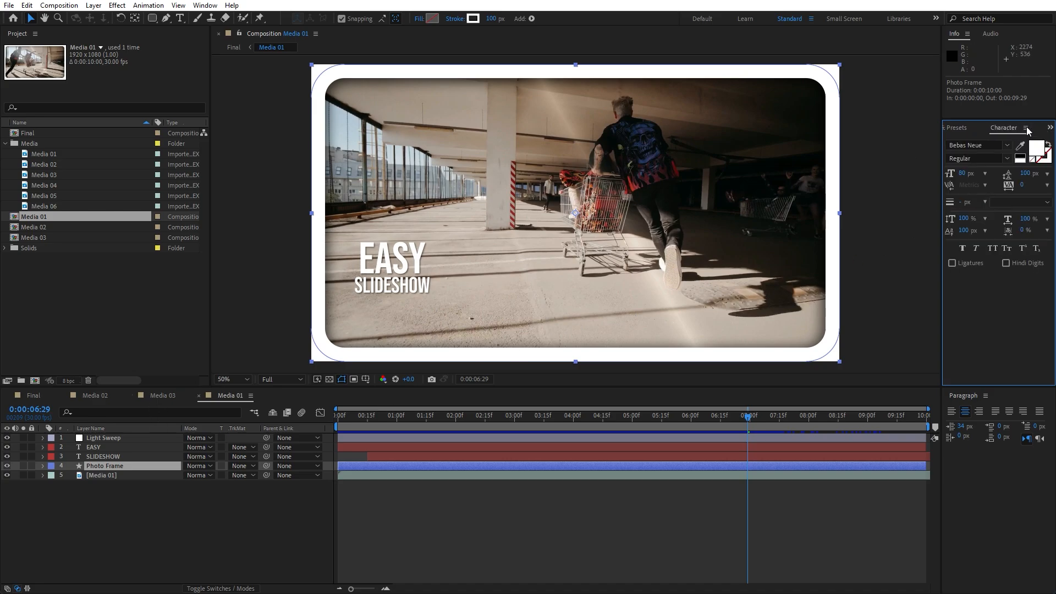
Return to Final and examine the page turns at 0:00:06:18 and 0:00:03:16
click(28, 396)
drag(676, 421, 712, 422)
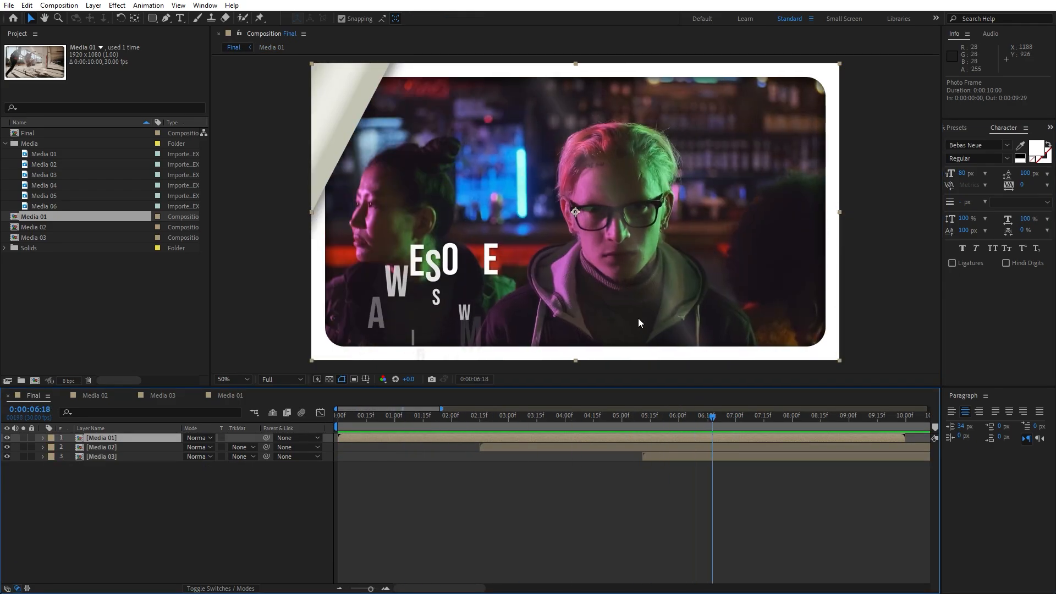
drag(638, 422, 538, 437)
Add an adjustment layer named Curves above the media layers in the Final composition
right_click(144, 512)
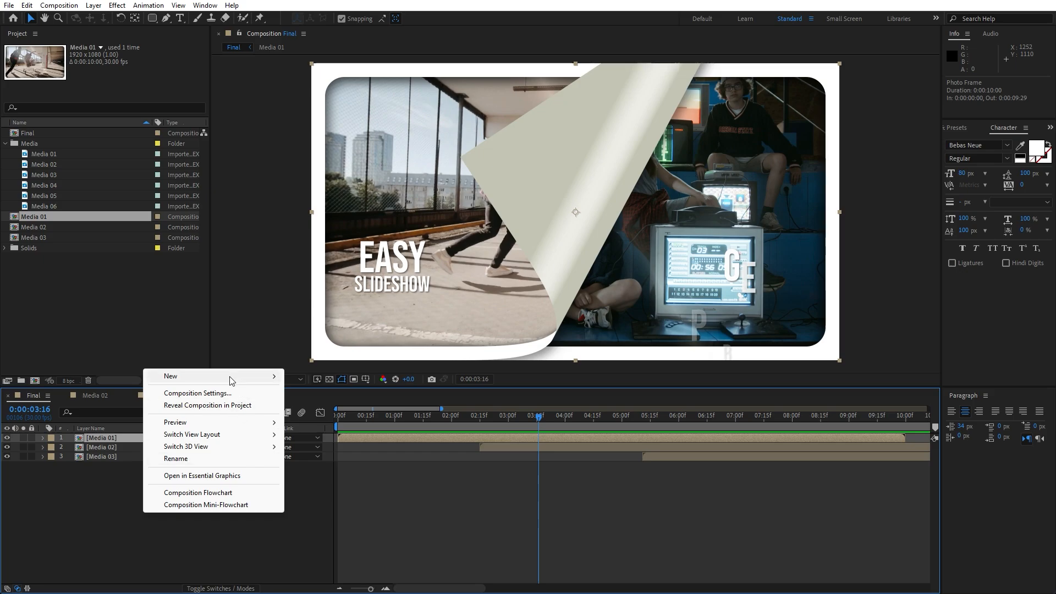
mouse_move(231, 376)
click(355, 465)
key(Return)
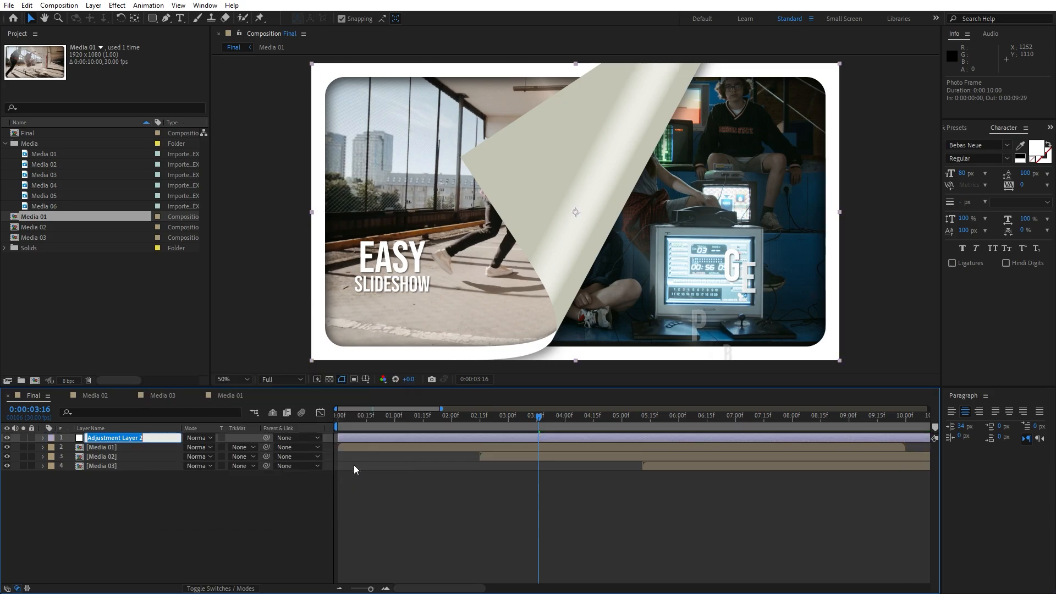
text(Curves)
click(208, 524)
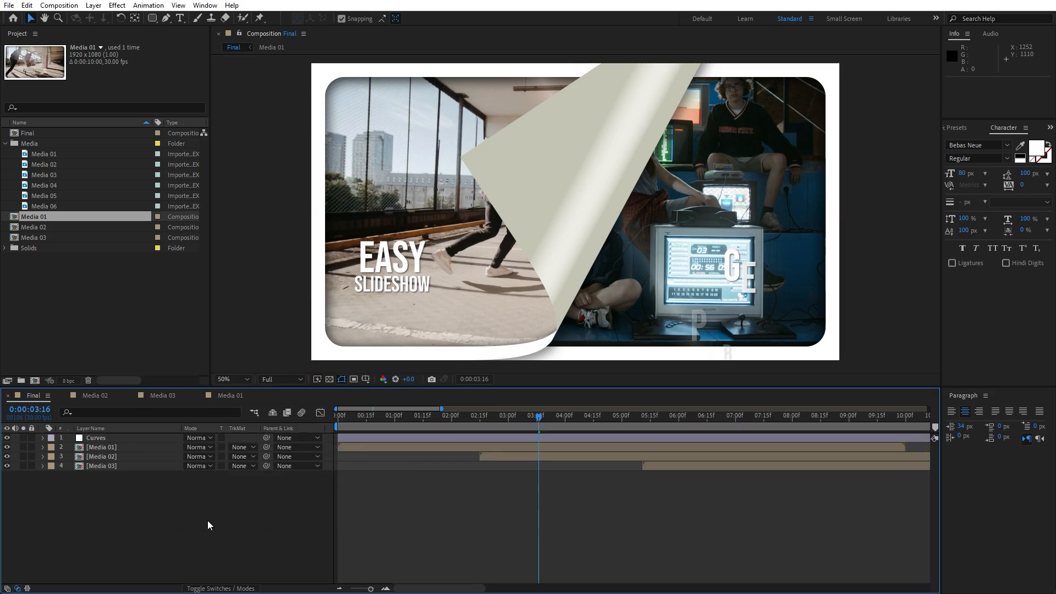
Find the Curves colour correction effect and apply it to the Curves adjustment layer
click(957, 128)
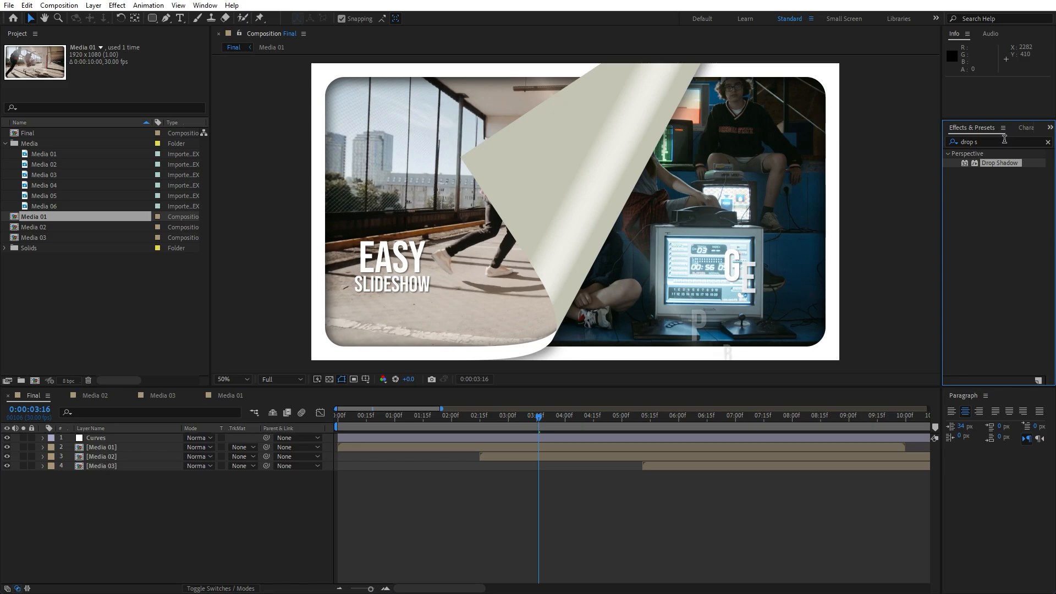
click(1005, 141)
text(curves)
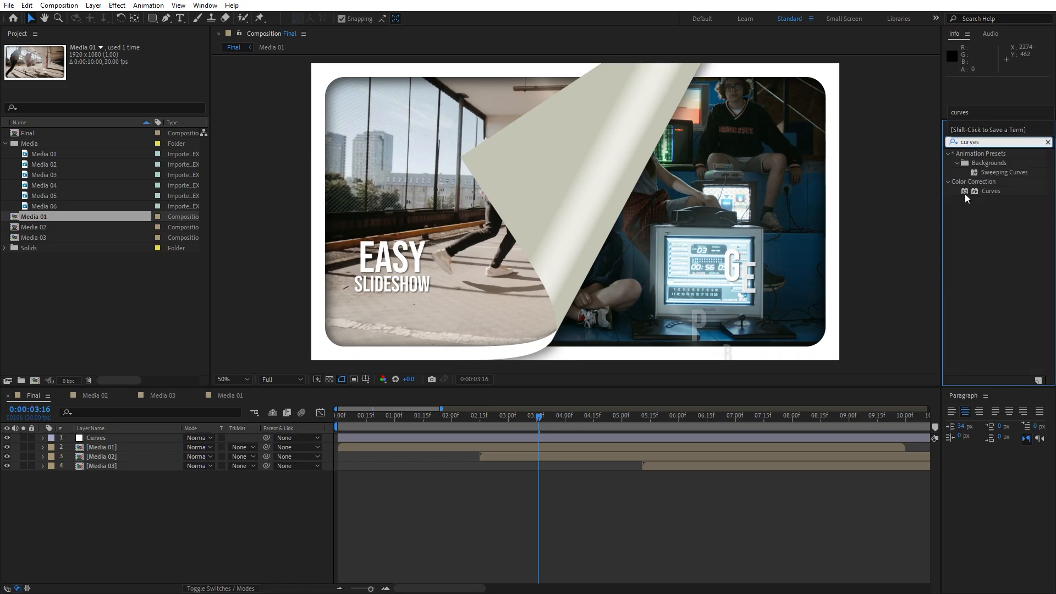
click(983, 192)
drag(991, 198, 160, 438)
Bend the middle of the RGB curve slightly downward to darken the midtones, and check the frame at 0:00:00:20
click(483, 424)
drag(96, 165, 98, 174)
drag(403, 420, 379, 412)
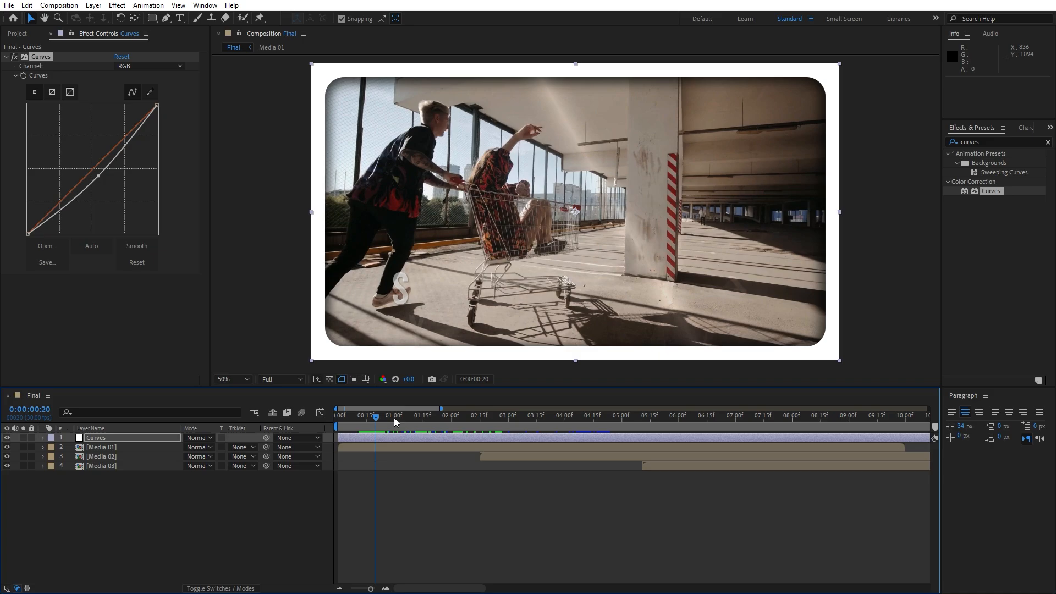
Add another adjustment layer named Color Balance above the Curves layer
right_click(180, 508)
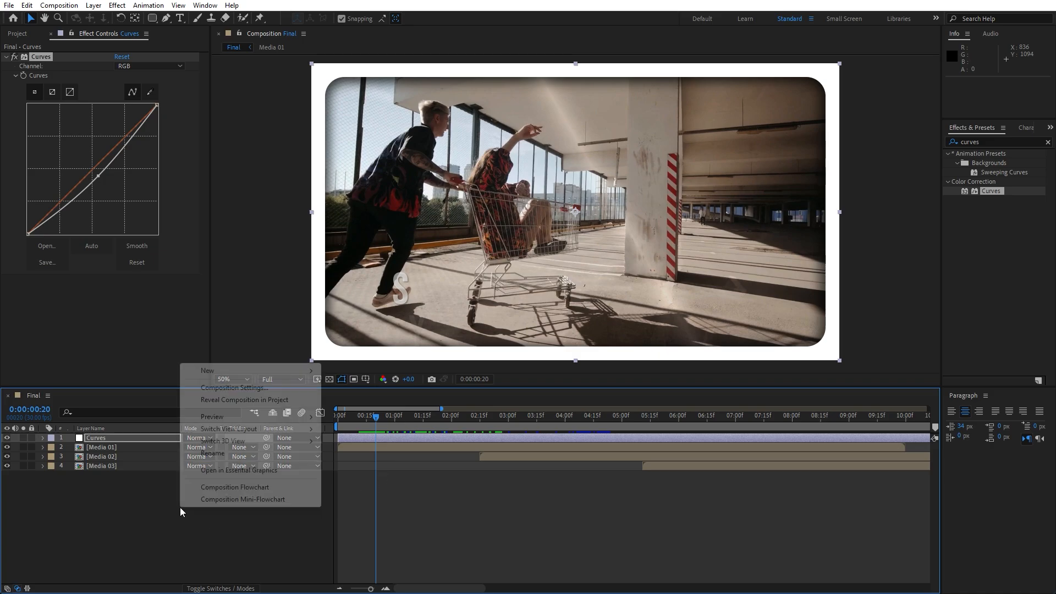
mouse_move(259, 372)
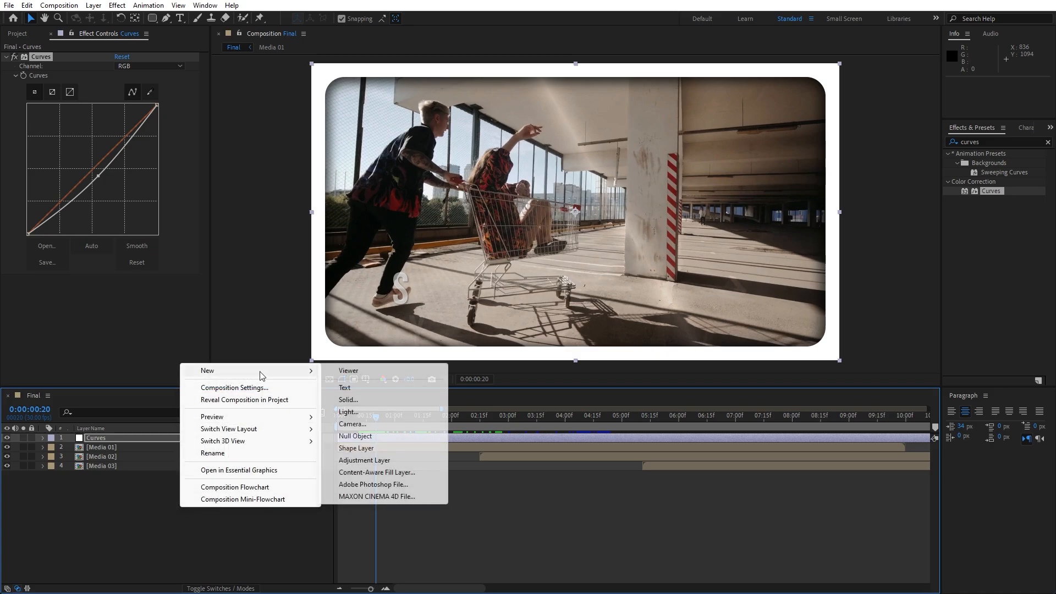
click(393, 459)
key(Return)
text(Color Balance)
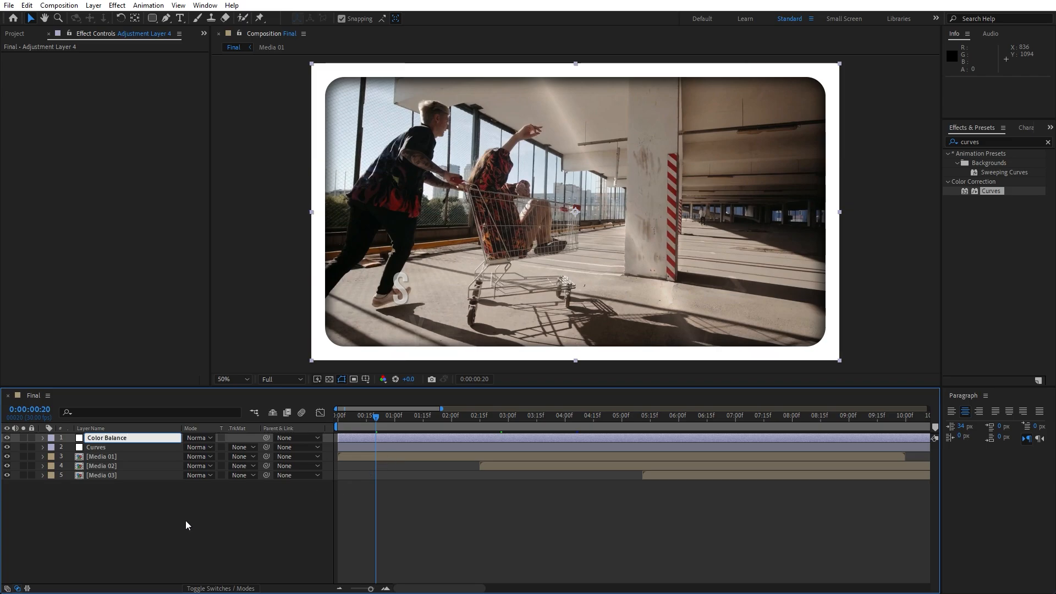
key(Return)
Apply Color Balance to its adjustment layer with Shadow Red 25, Shadow Green 17, Midtone Red 4 and Midtone Green 4
click(1003, 142)
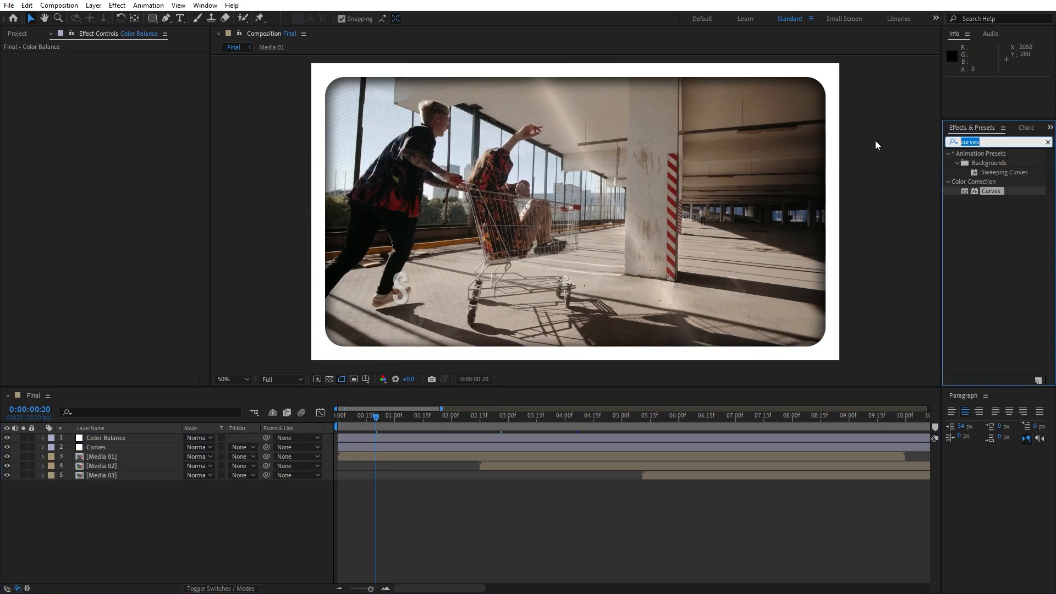
text(color ba)
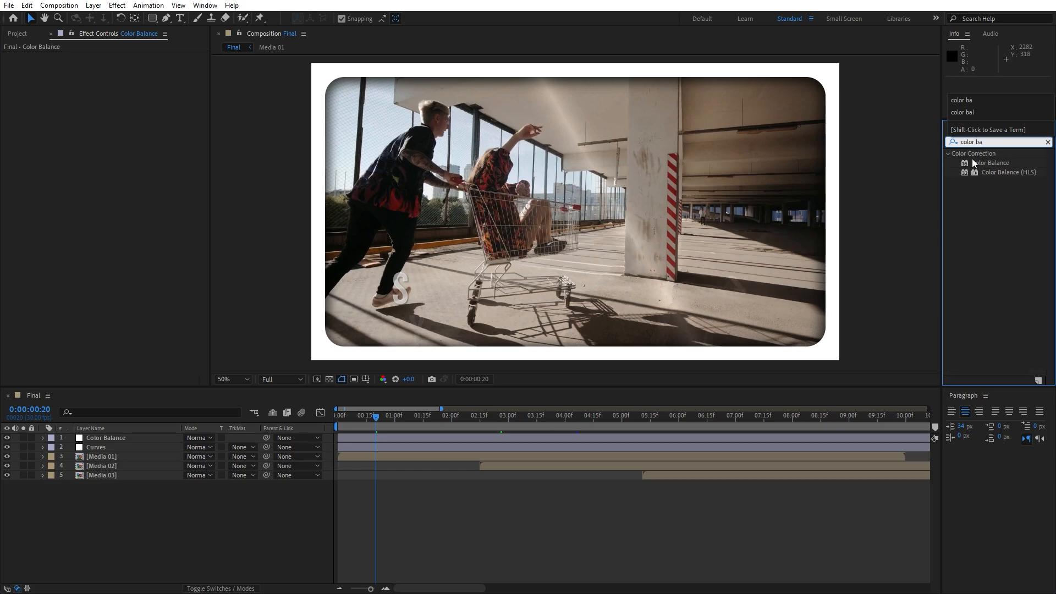
drag(973, 162, 137, 438)
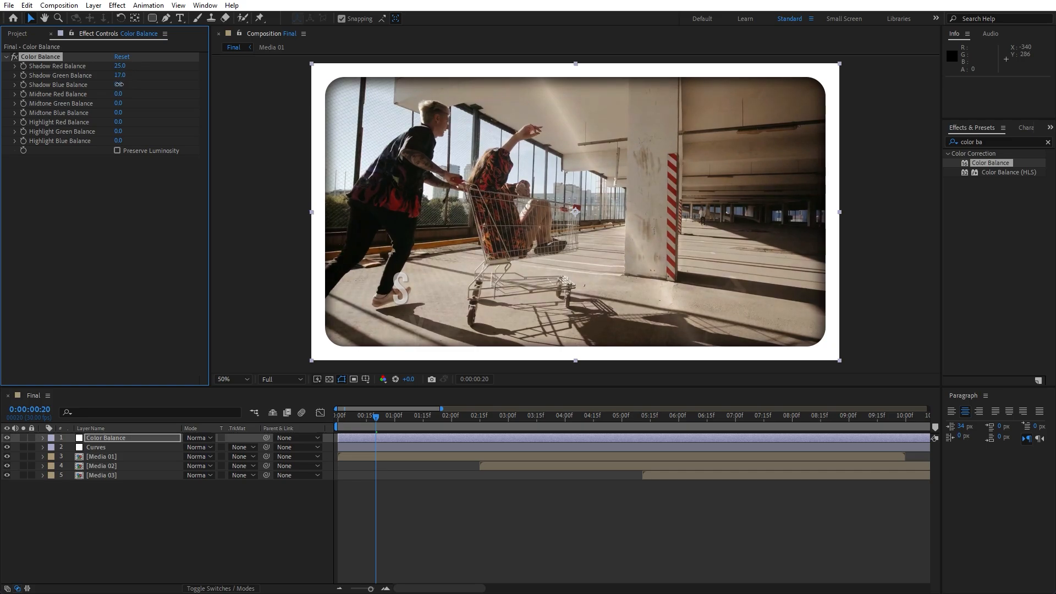
drag(128, 89, 121, 98)
click(130, 537)
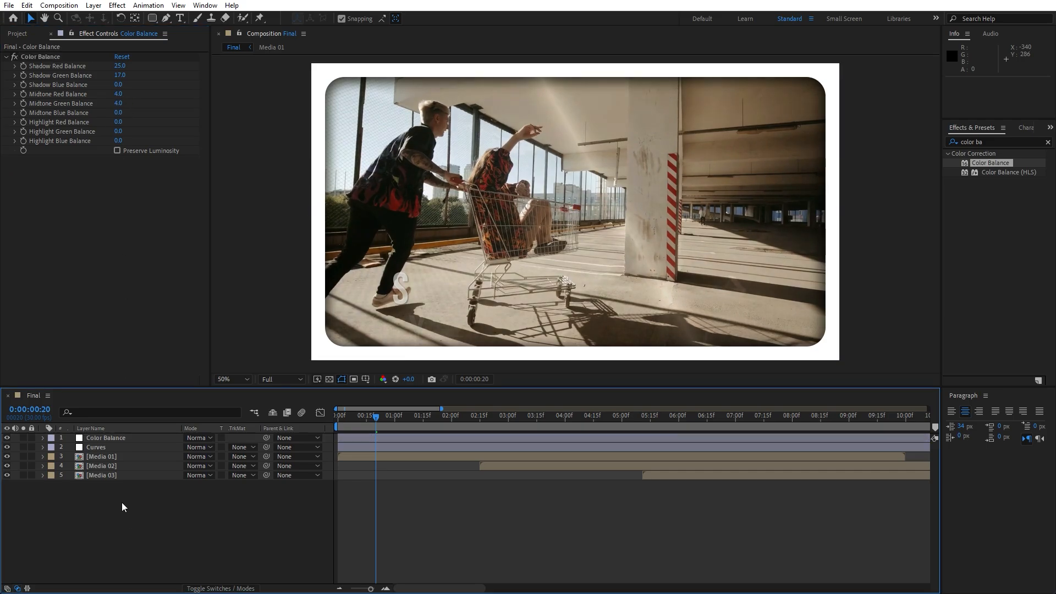
Add a third adjustment layer named Triton above the Color Balance layer
right_click(166, 517)
mouse_move(198, 370)
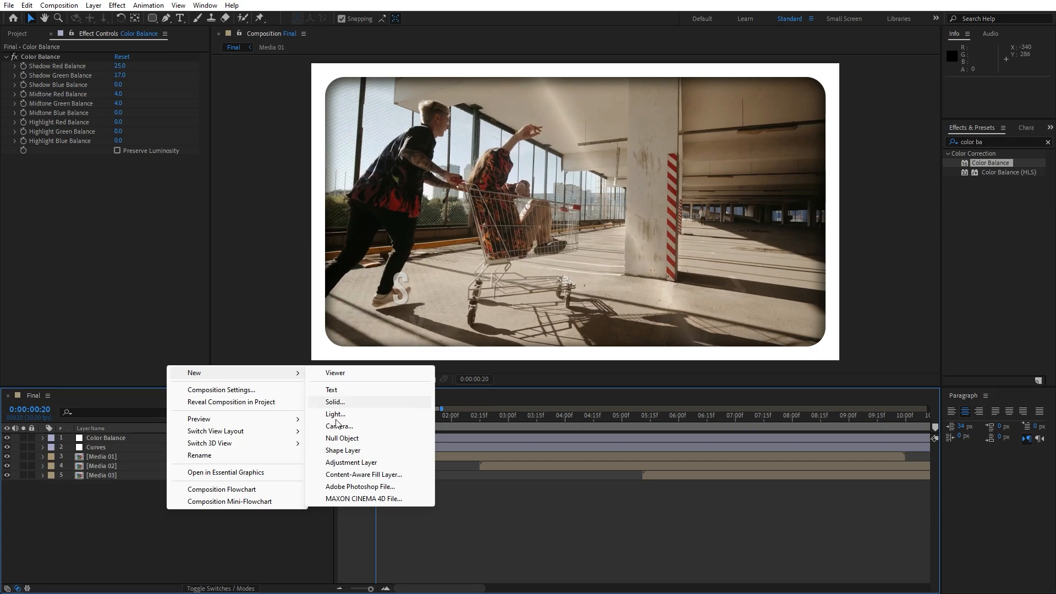
click(347, 463)
key(Return)
text(Tritonm)
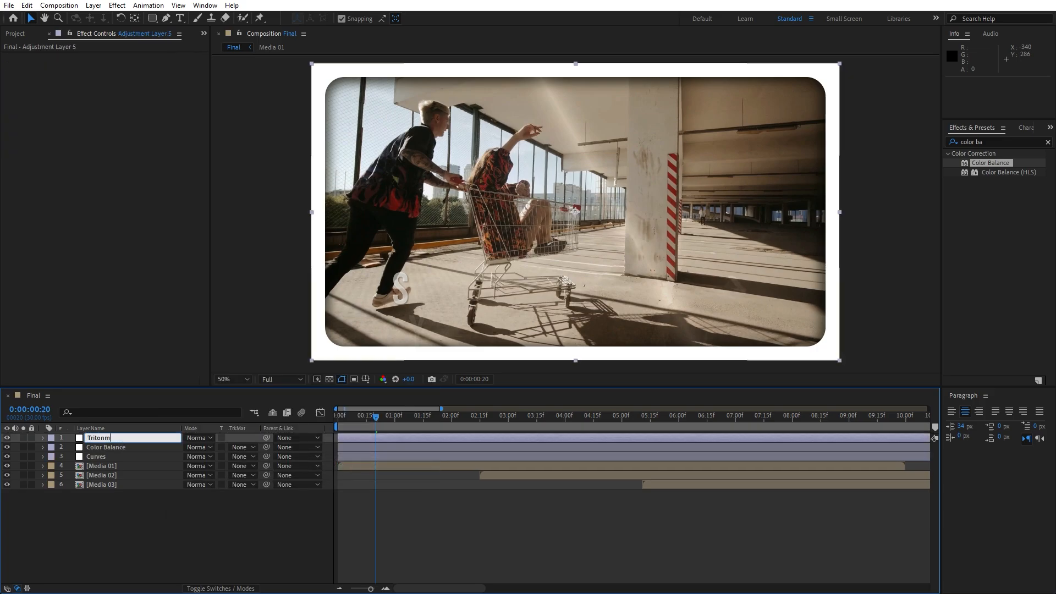
click(172, 498)
Find the Tritone effect and apply it to the Triton adjustment layer
click(126, 438)
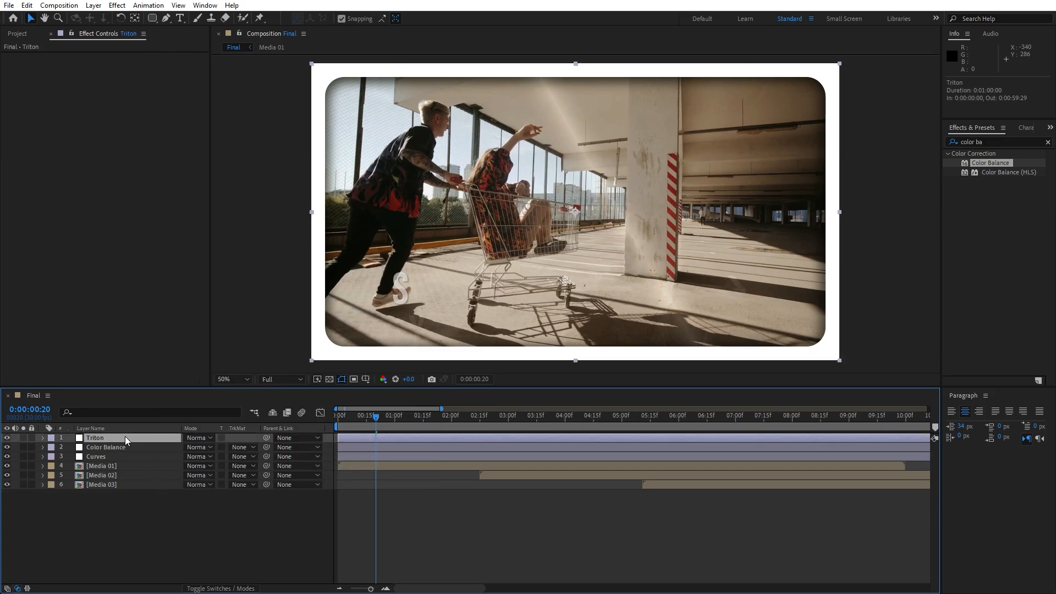
drag(1000, 142, 789, 154)
text(triut)
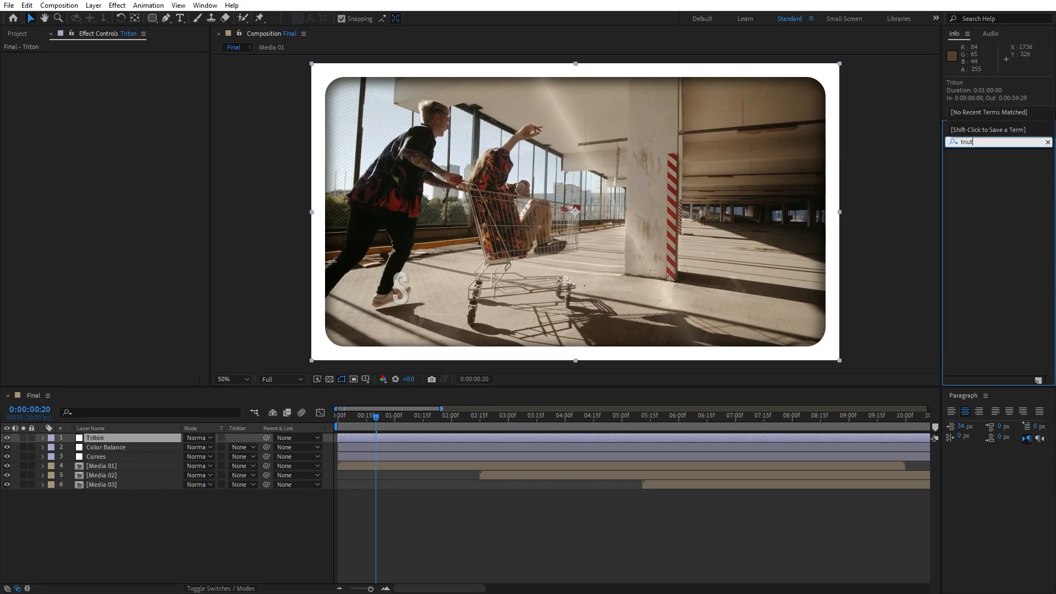
key(BackSpace)
key(BackSpace)
text(to)
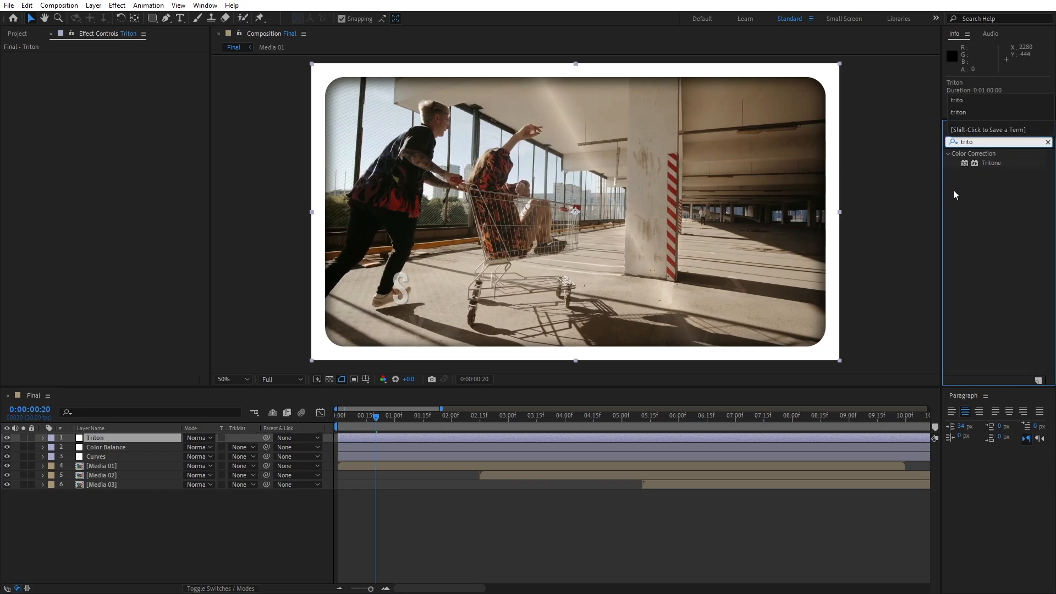
drag(991, 163, 113, 439)
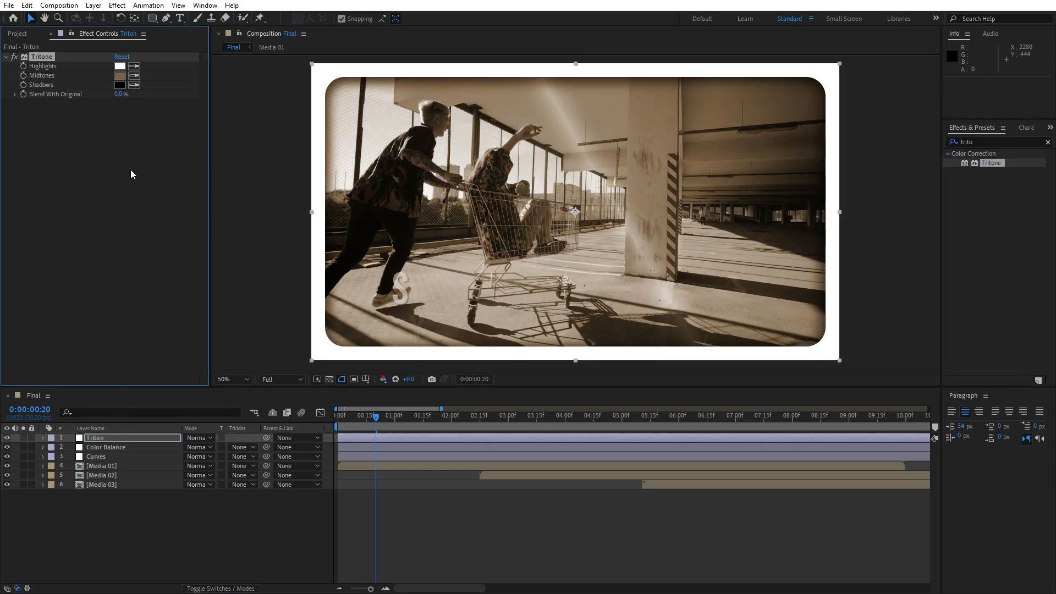
Set the Tritone midtones colour to neutral gray 575757
click(119, 75)
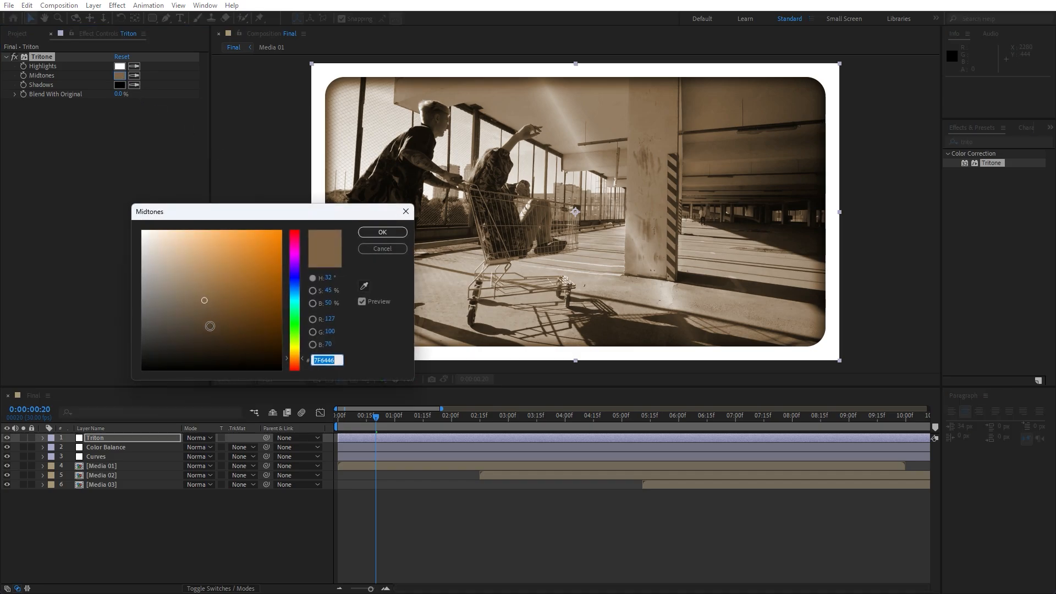
drag(210, 326, 141, 315)
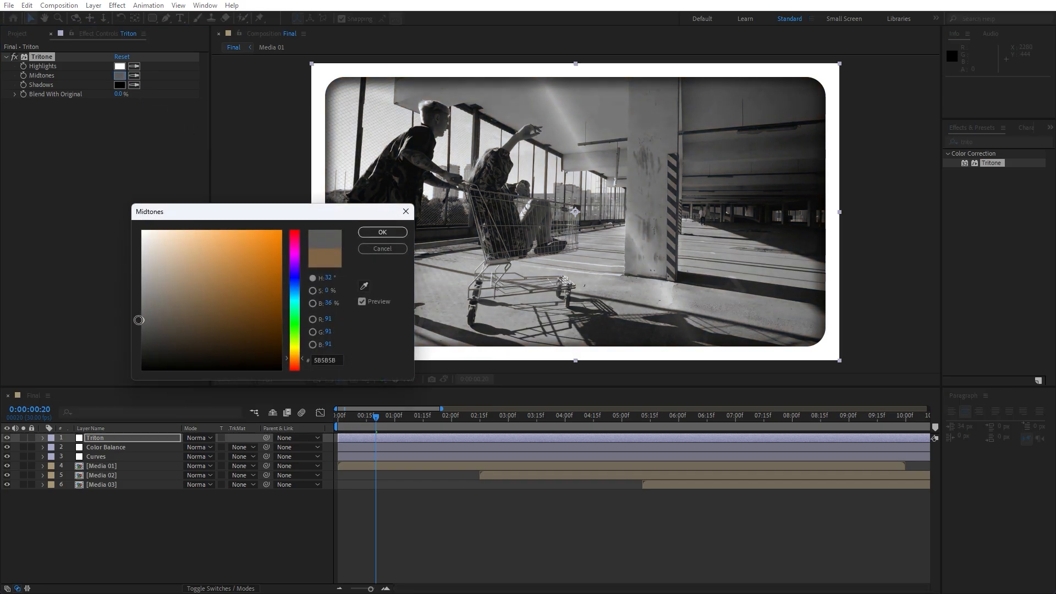
click(383, 232)
Preview the graded slideshow up to 0:00:05:14 and compare that frame with the Triton layer hidden and shown
click(383, 417)
drag(396, 419, 649, 430)
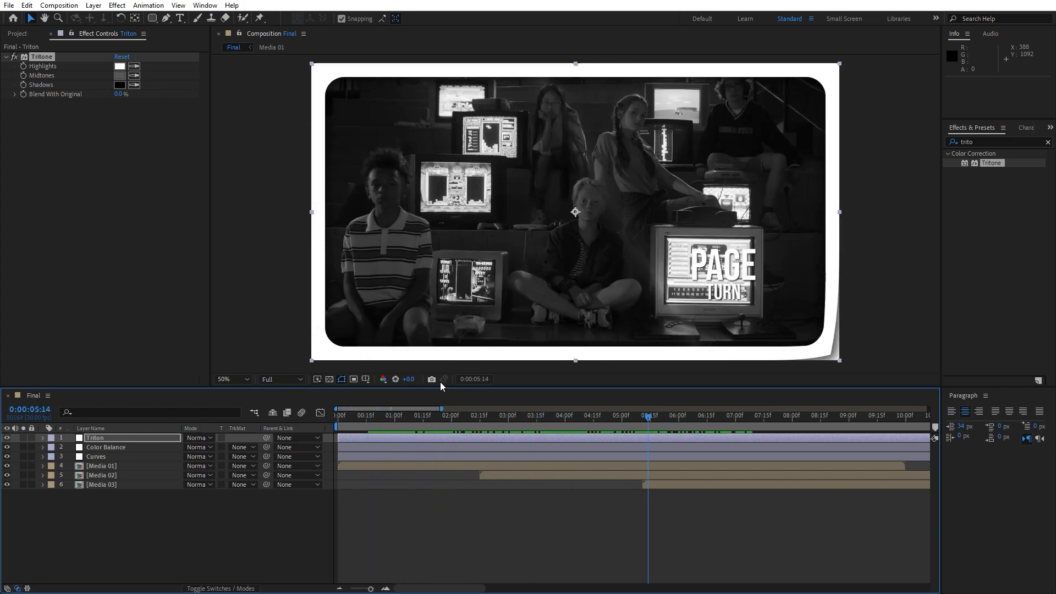
click(7, 437)
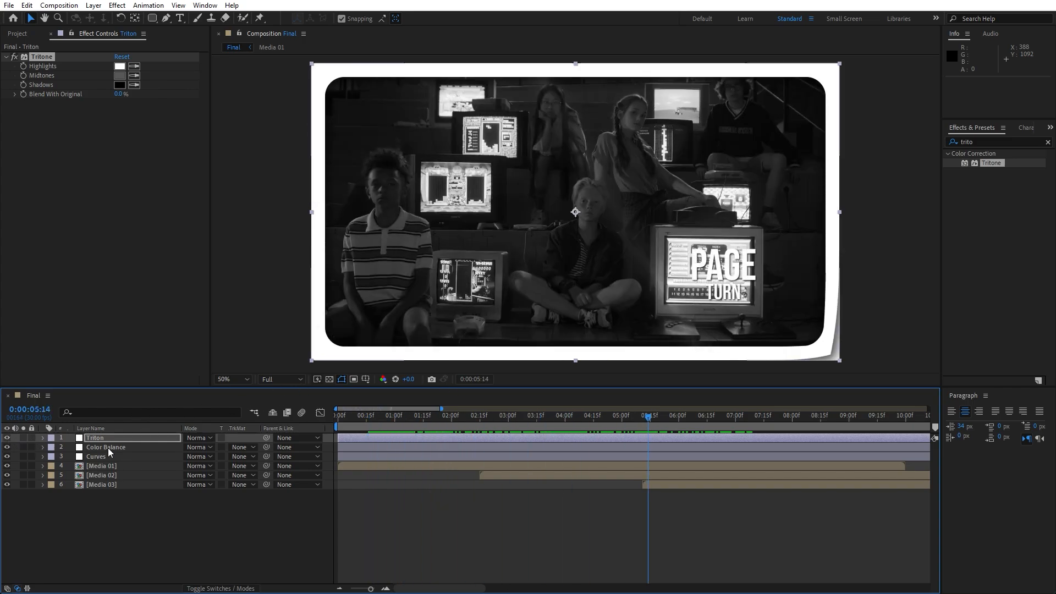
click(7, 438)
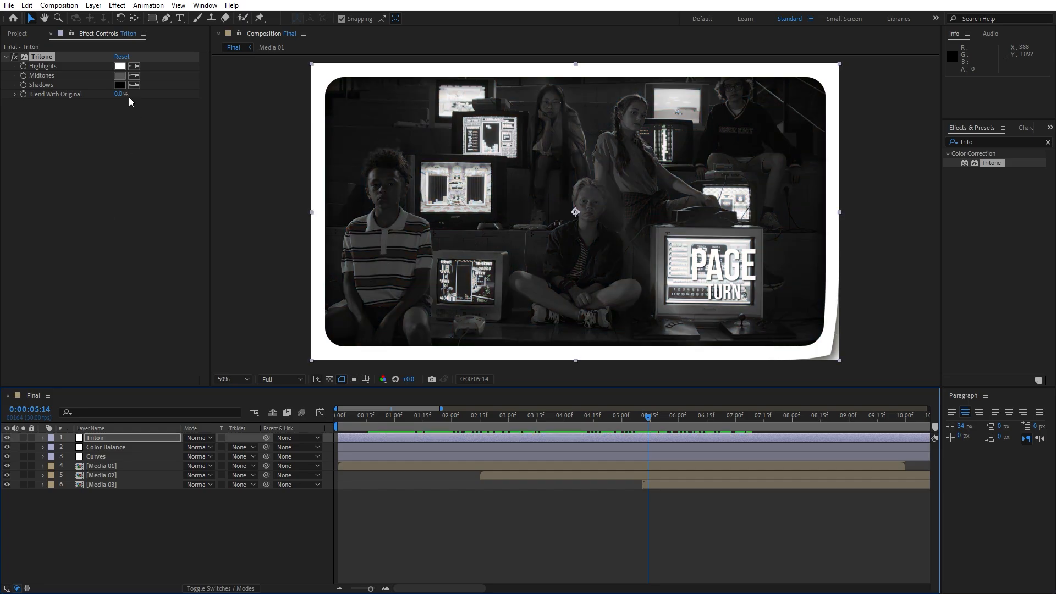
Set the Tritone midtones to blue 0D718E and Blend With Original to 59%, preview up to 0:00:07:29, and close the effect settings
click(119, 75)
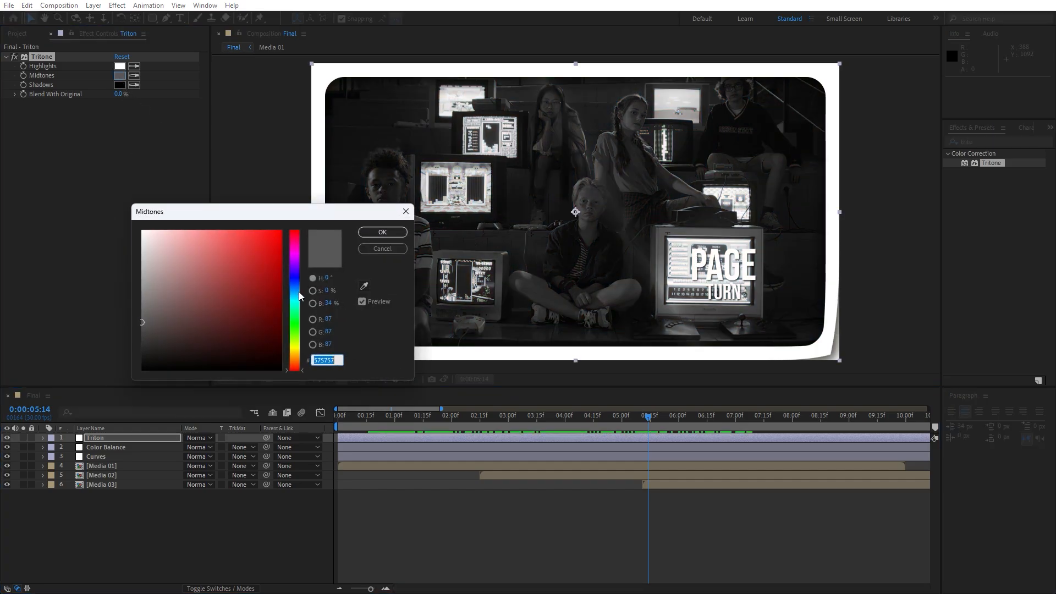
click(300, 296)
click(268, 290)
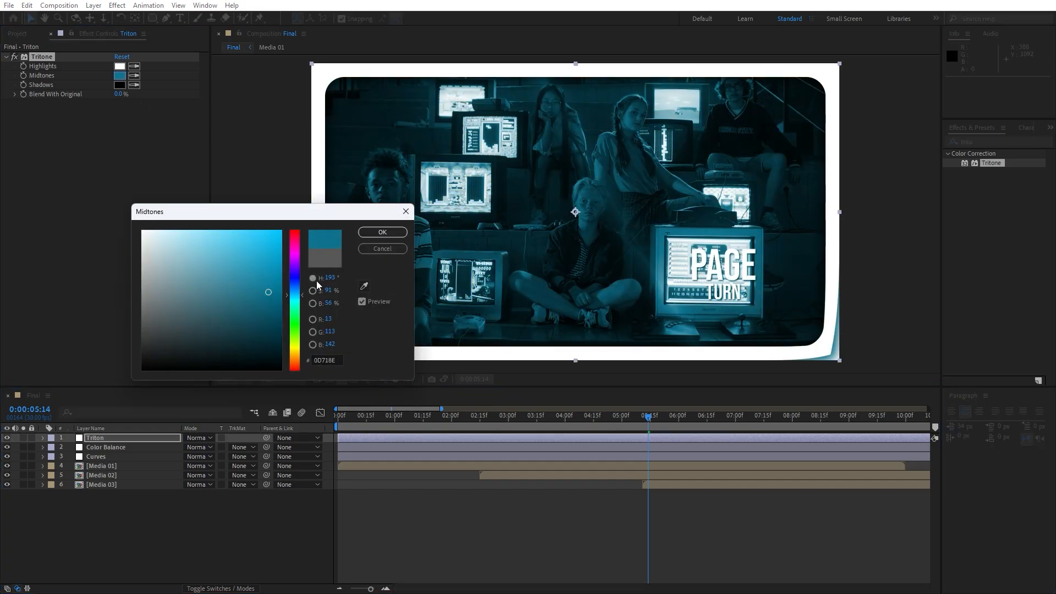
click(382, 233)
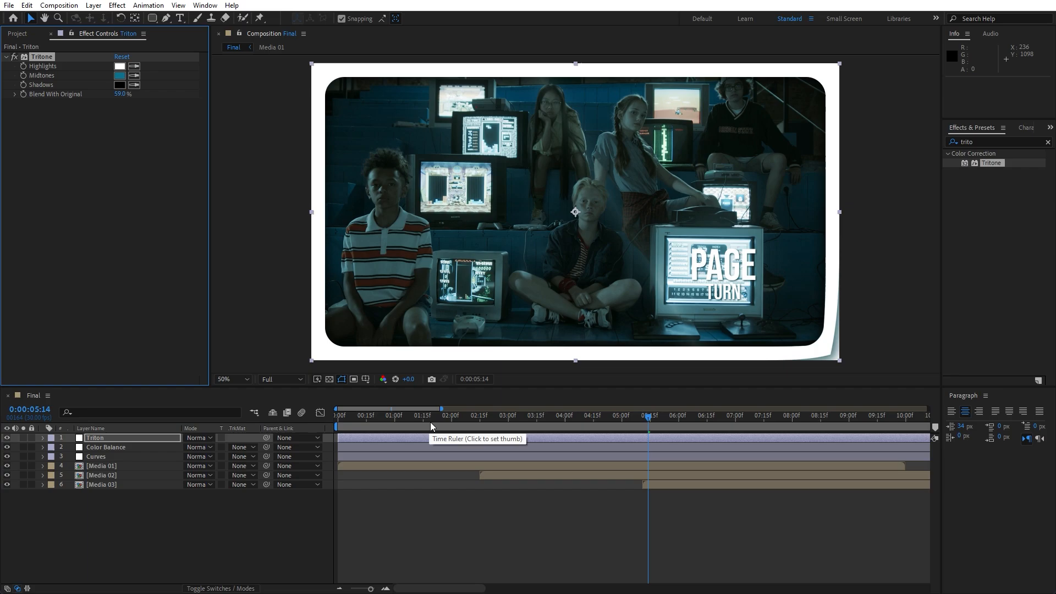
drag(430, 421, 791, 421)
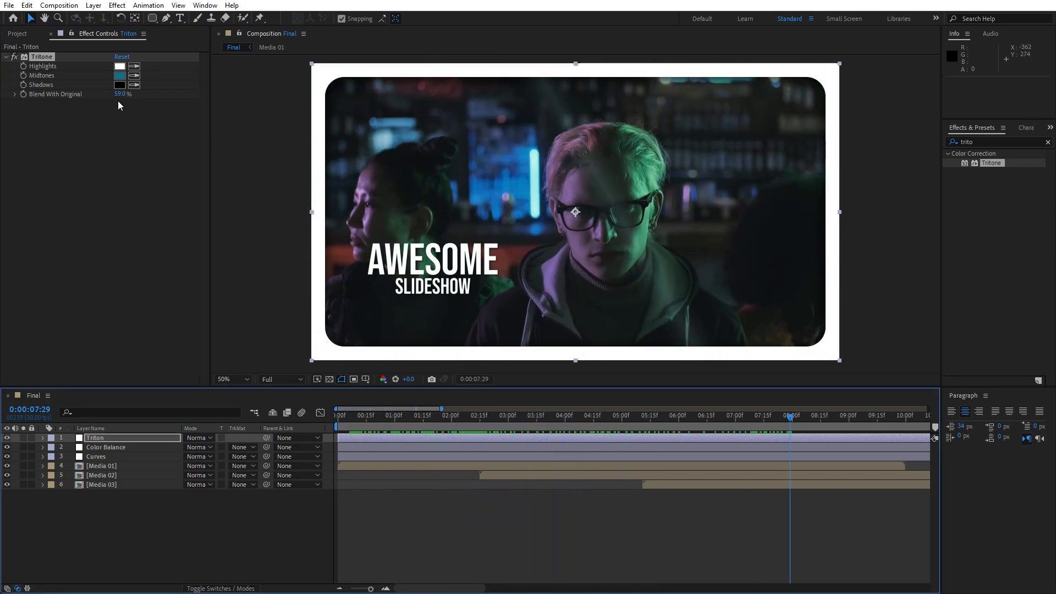
click(50, 33)
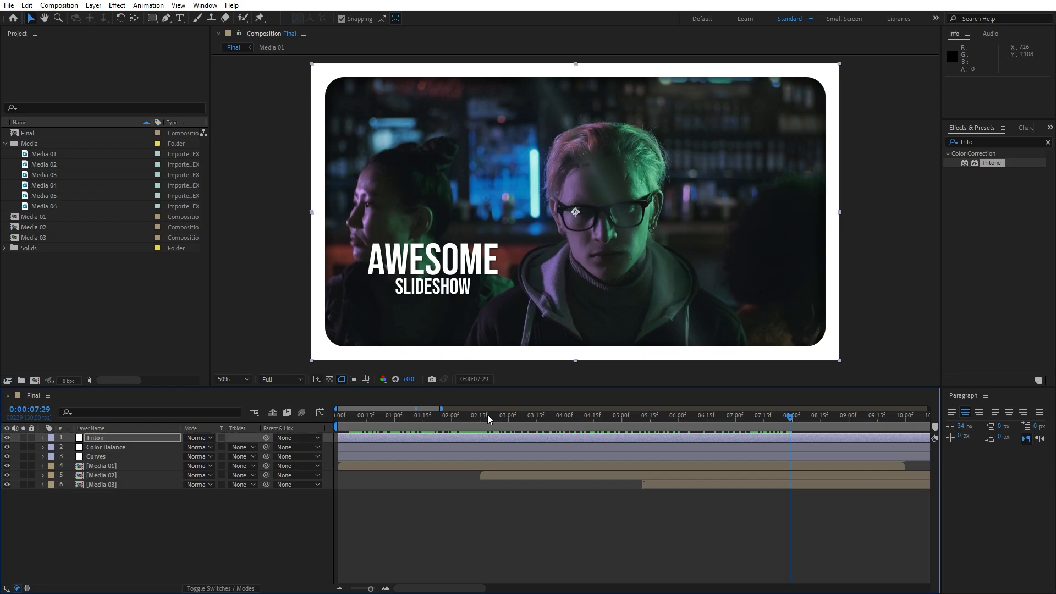